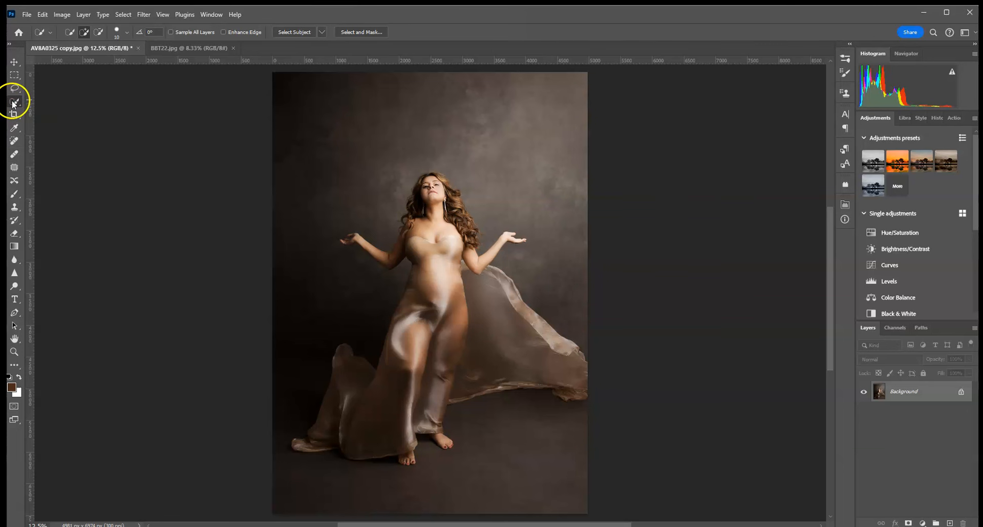
Select the woman with Select Subject and extend the Quick Selection to include the trailing fabric beside her
{"action": "left_click", "coordinate": [294, 32]}
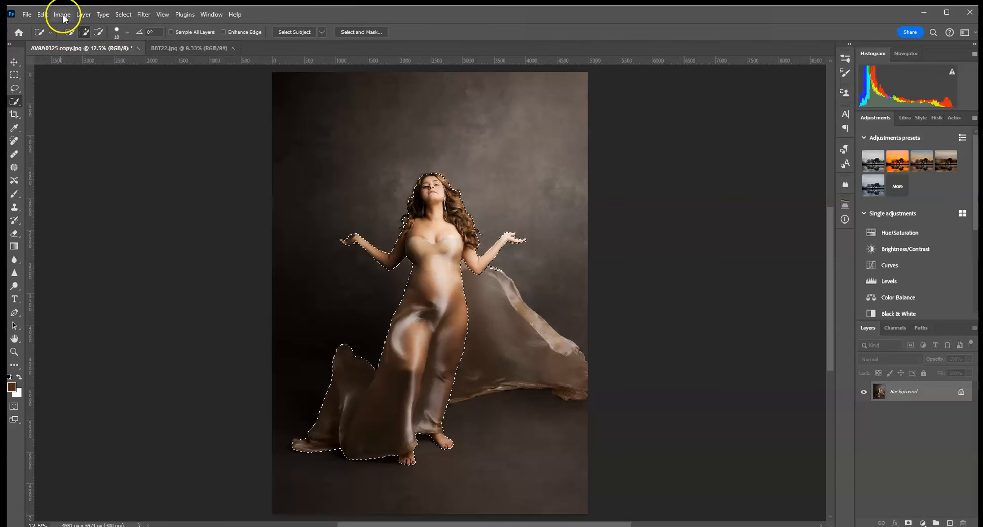
{"action": "mouse_move", "coordinate": [485, 297]}
{"action": "left_mouse_down"}
{"action": "mouse_move", "coordinate": [474, 290]}
{"action": "mouse_move", "coordinate": [519, 342]}
{"action": "left_mouse_up"}
{"action": "left_click_drag", "start_coordinate": [566, 373], "coordinate": [566, 377]}
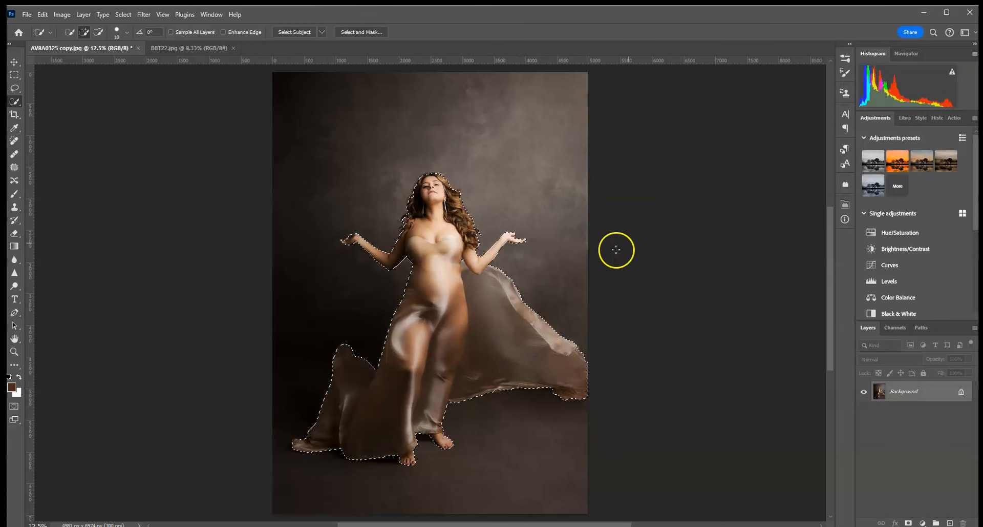
Duplicate the Background layer, mask the copy from the subject selection and invert the mask to reveal only the backdrop
{"action": "left_click_drag", "start_coordinate": [937, 394], "coordinate": [950, 522]}
{"action": "left_click", "coordinate": [908, 523]}
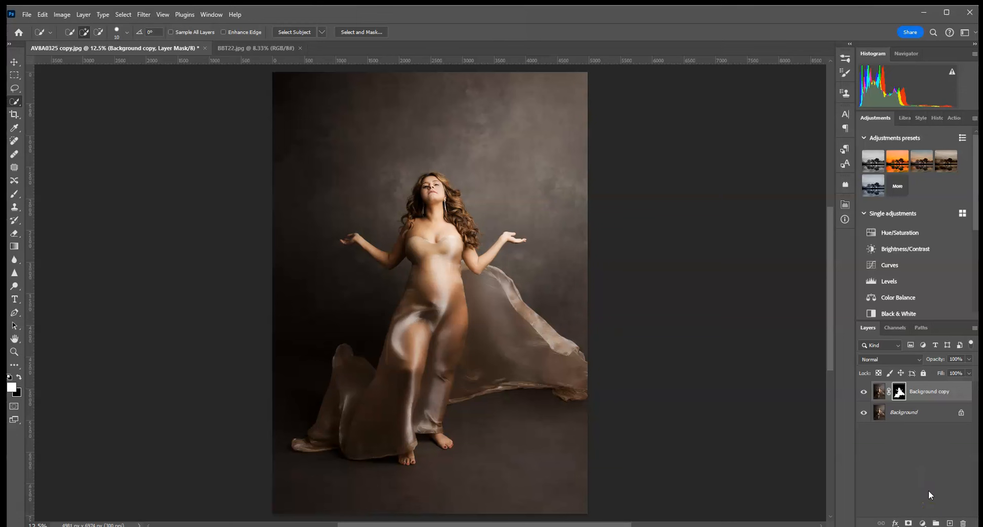
{"action": "key", "text": "ctrl+i"}
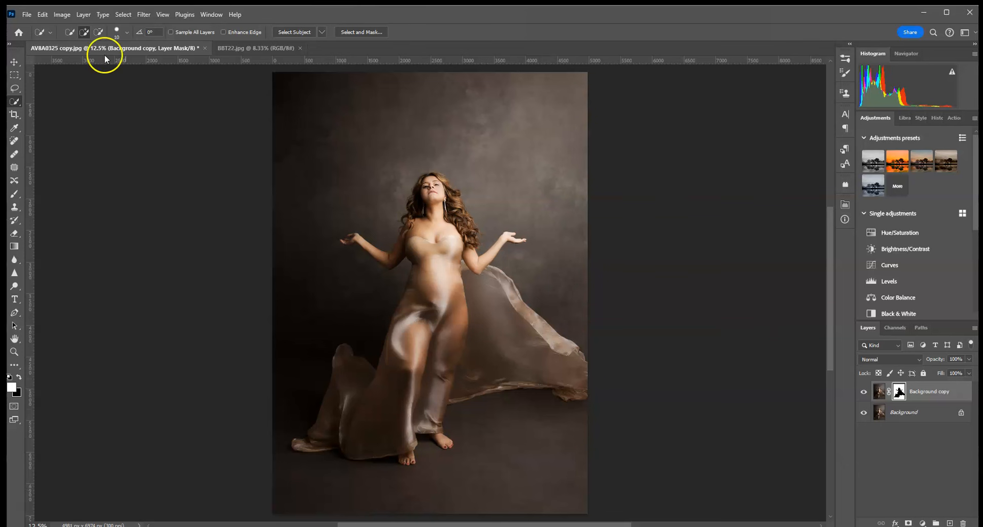
Place the BBT13 branch texture as an embedded image from the Blurred Branch Textures folder
{"action": "left_click", "coordinate": [27, 15]}
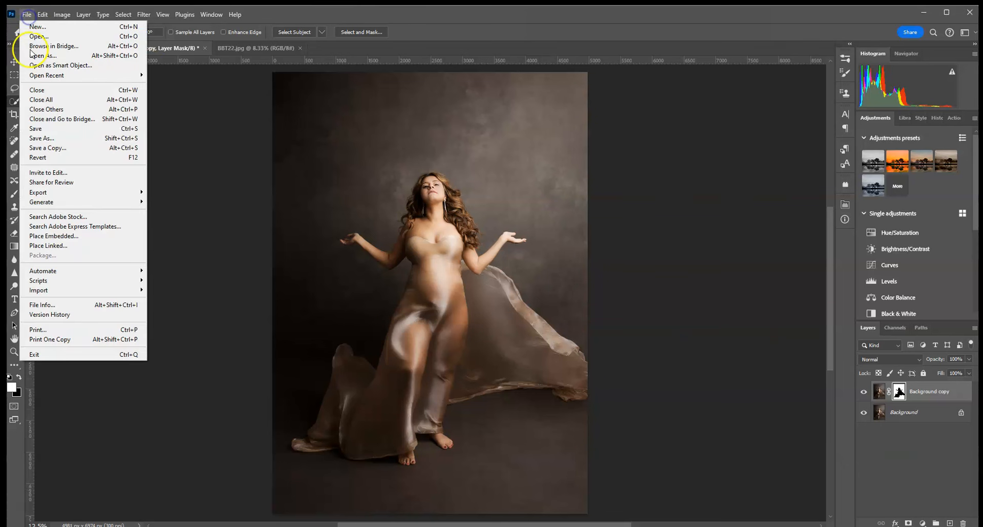
{"action": "left_click", "coordinate": [29, 235]}
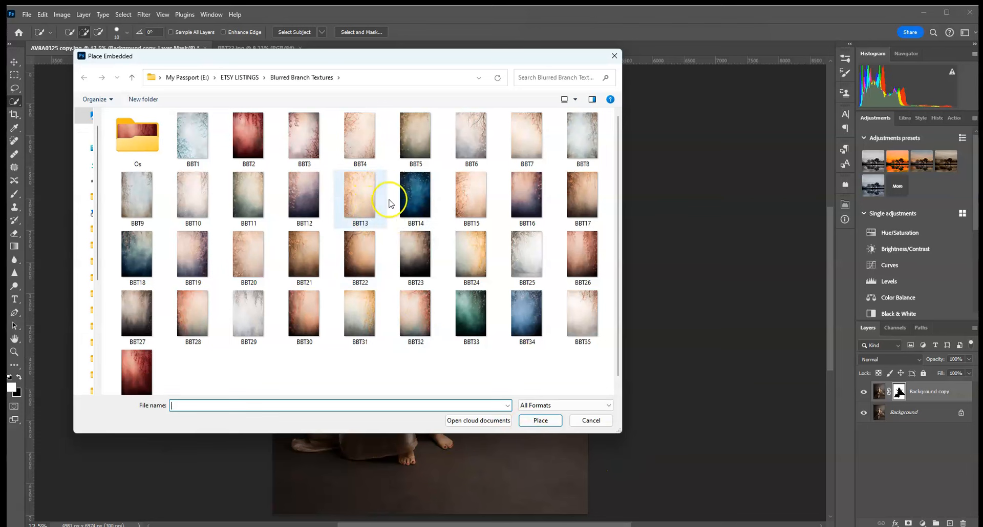
{"action": "double_click", "coordinate": [361, 192]}
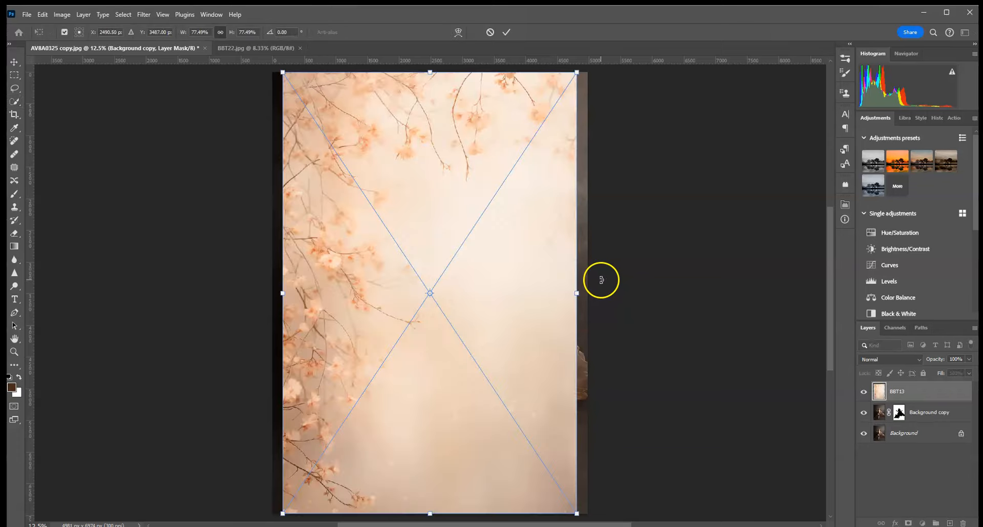
Scale and stretch the placed BBT13 texture so it covers the whole photo, and commit the transform
{"action": "left_click_drag", "start_coordinate": [282, 72], "coordinate": [249, 66]}
{"action": "left_click_drag", "start_coordinate": [574, 514], "coordinate": [593, 523]}
{"action": "left_click_drag", "start_coordinate": [545, 432], "coordinate": [544, 416]}
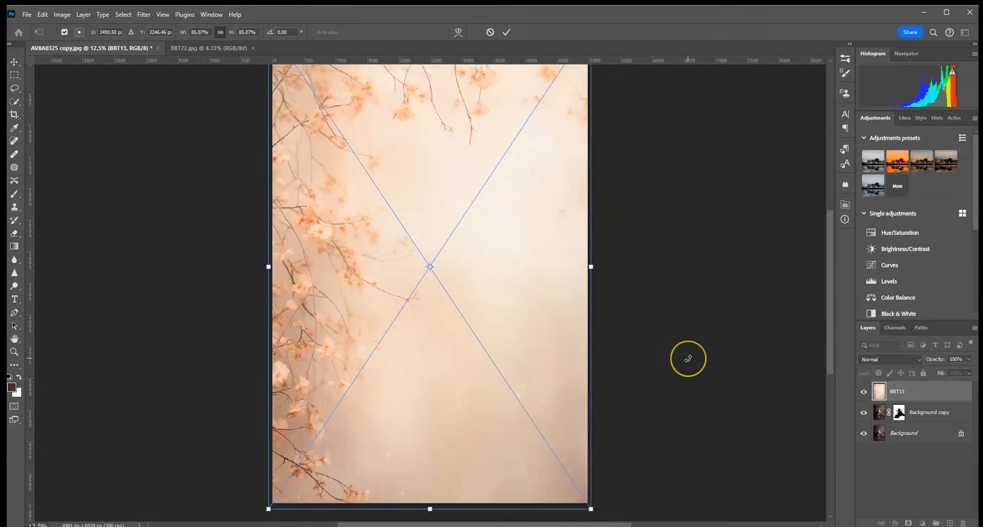
{"action": "key", "text": "ctrl+minus"}
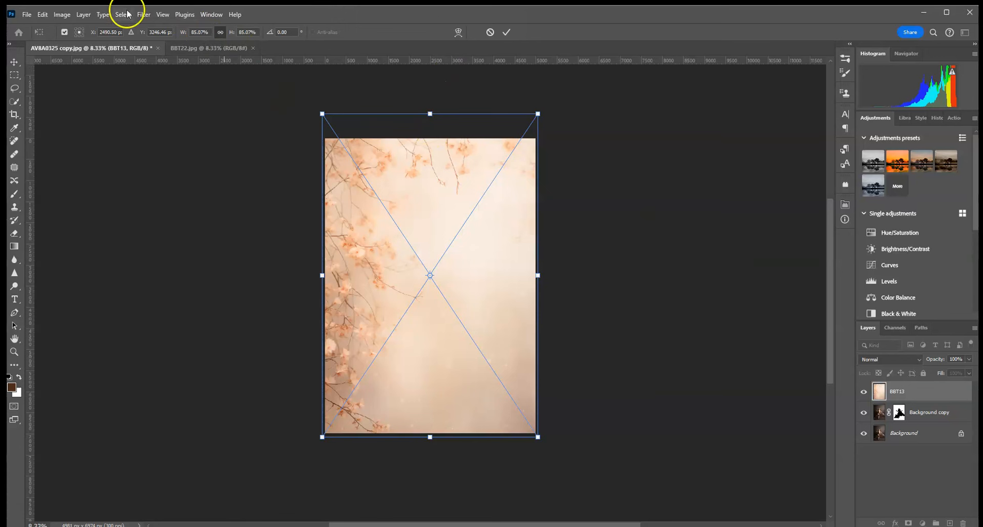
{"action": "mouse_move", "coordinate": [322, 113]}
{"action": "left_mouse_down"}
{"action": "mouse_move", "coordinate": [311, 104]}
{"action": "mouse_move", "coordinate": [321, 118]}
{"action": "left_mouse_up"}
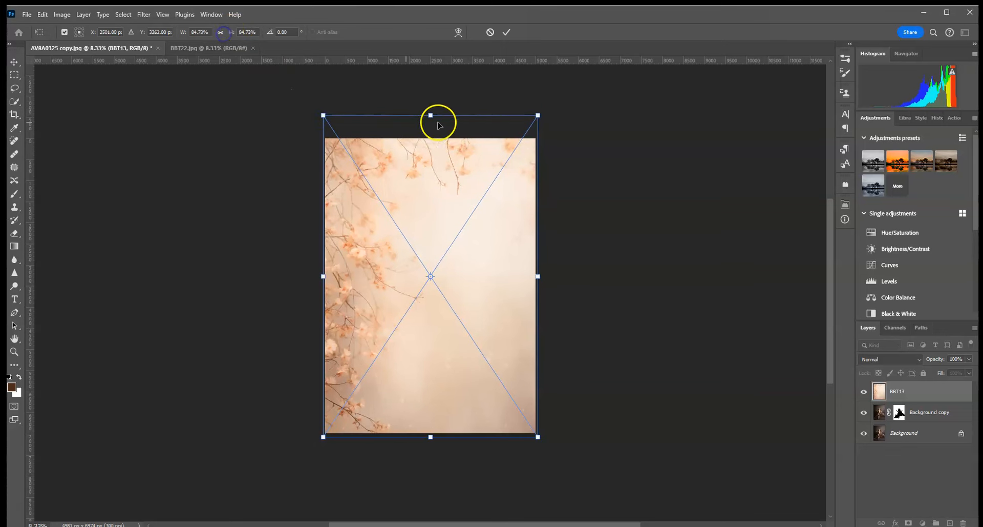
{"action": "left_click_drag", "start_coordinate": [431, 114], "coordinate": [431, 133]}
{"action": "left_click", "coordinate": [508, 34]}
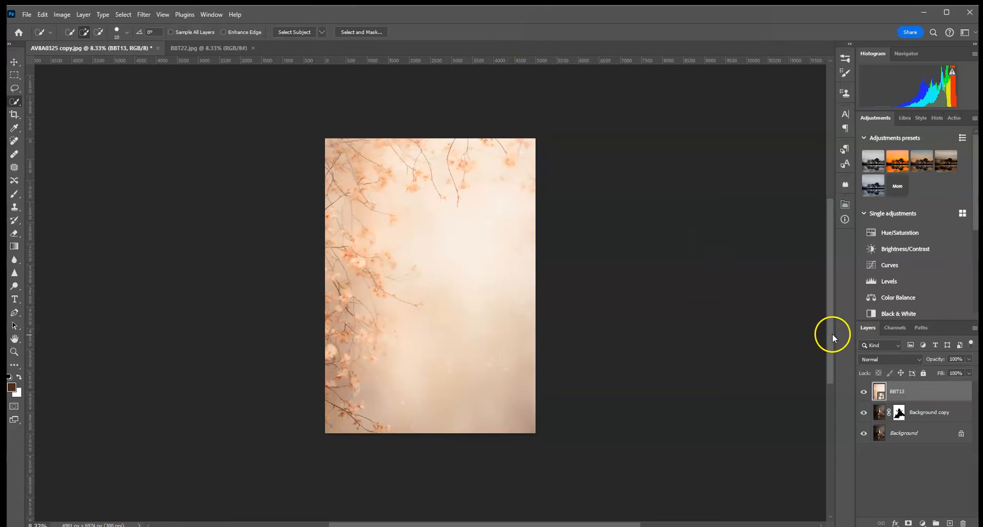
Set the BBT13 layer's blend mode to Soft Light and compare the photo with the texture hidden and shown
{"action": "left_click", "coordinate": [878, 359]}
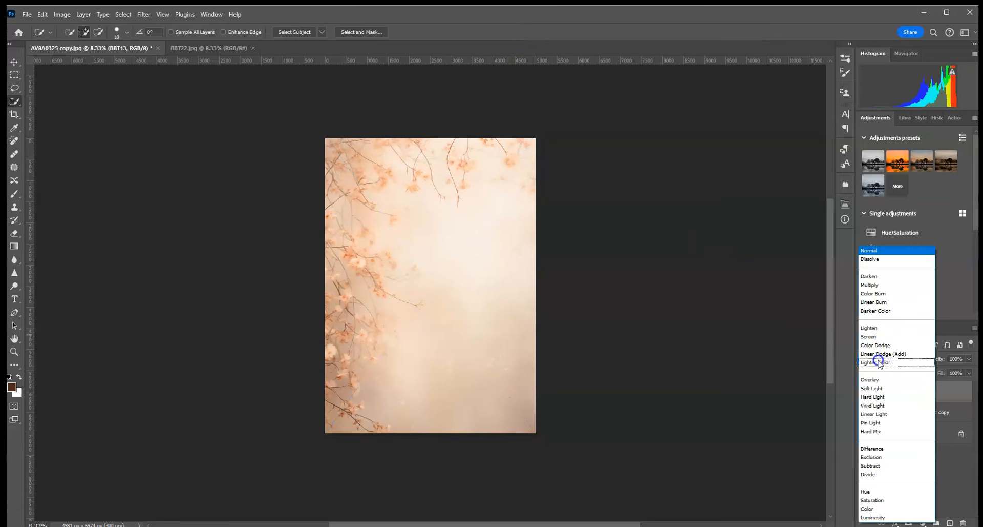
{"action": "left_click", "coordinate": [879, 389]}
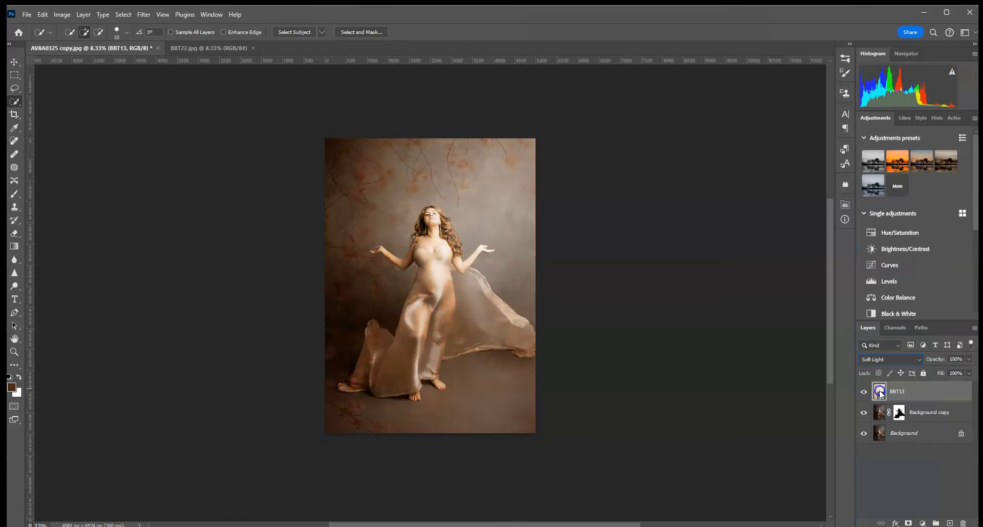
{"action": "left_click", "coordinate": [894, 362]}
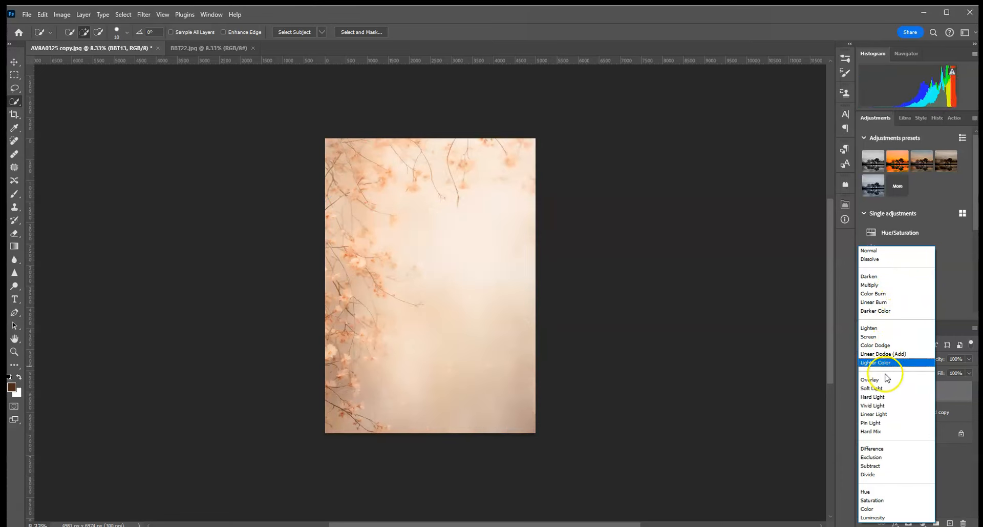
{"action": "left_click", "coordinate": [882, 388]}
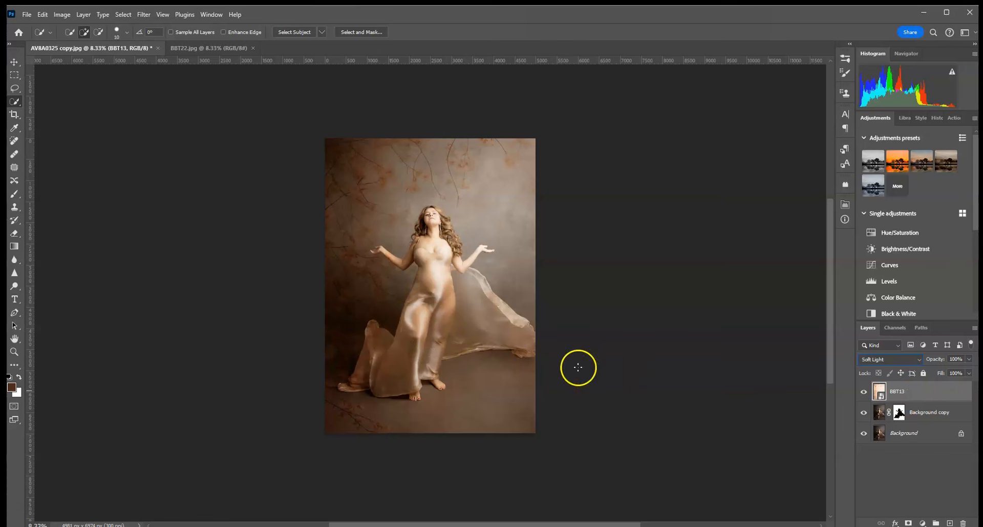
{"action": "left_click", "coordinate": [863, 392]}
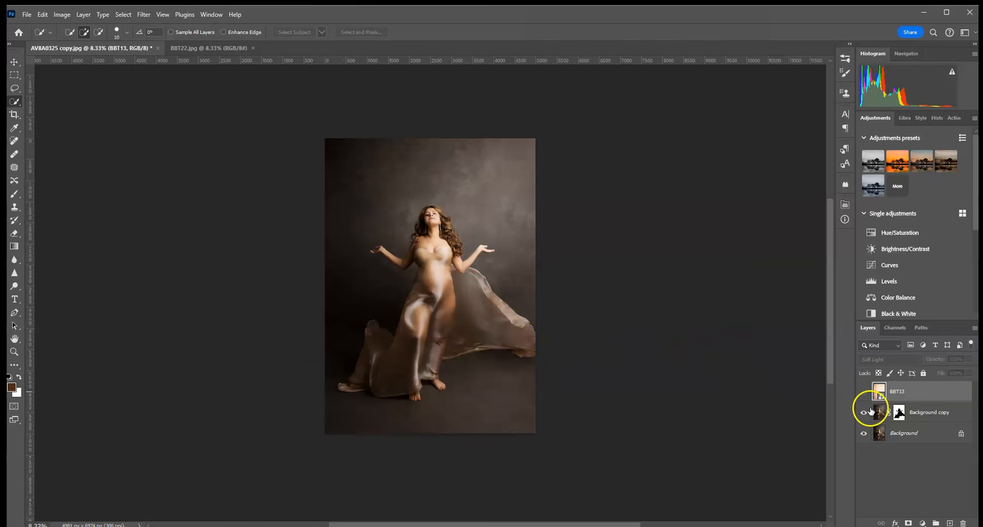
{"action": "left_click", "coordinate": [865, 392]}
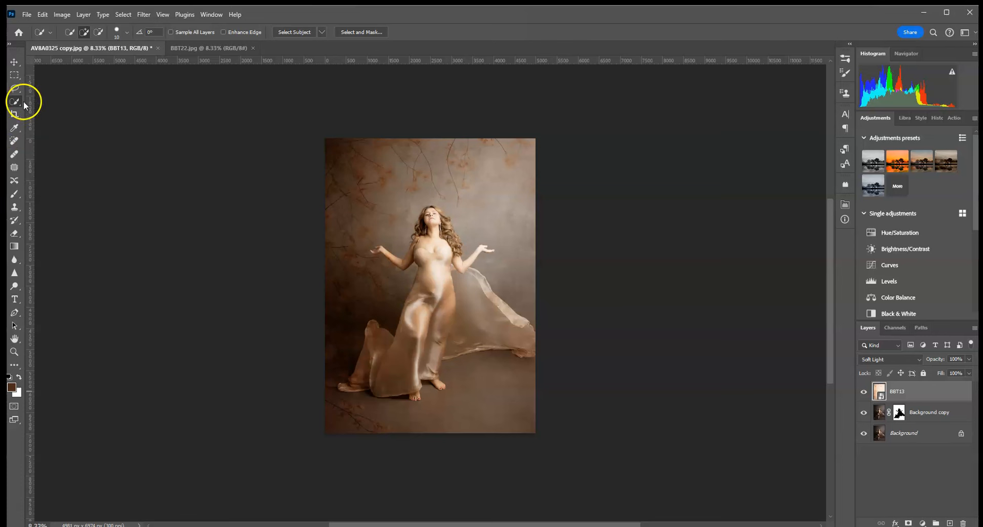
Marquee the lower part of the BBT13 texture, spread its bottom edge outward with a Perspective transform, commit it and deselect
{"action": "left_click", "coordinate": [15, 76]}
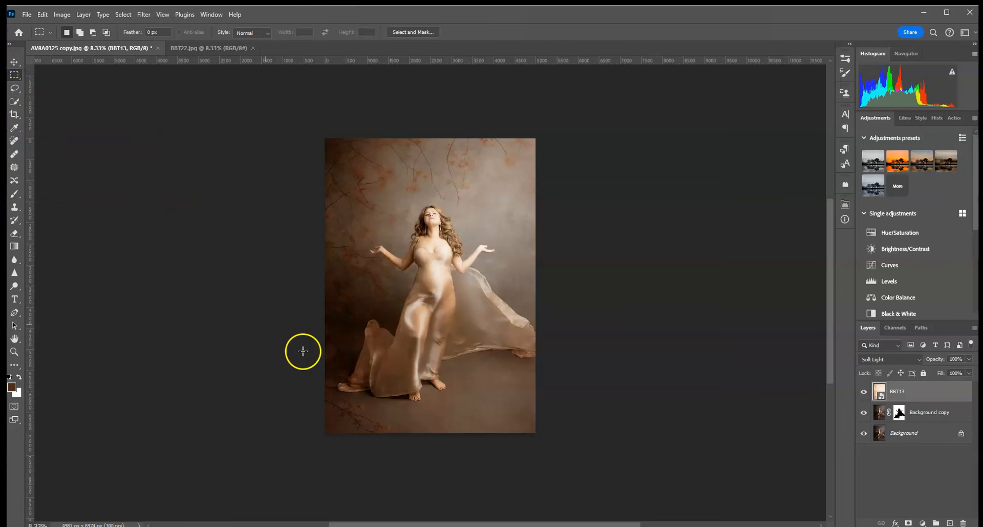
{"action": "left_click_drag", "start_coordinate": [318, 341], "coordinate": [609, 442]}
{"action": "left_click", "coordinate": [43, 14]}
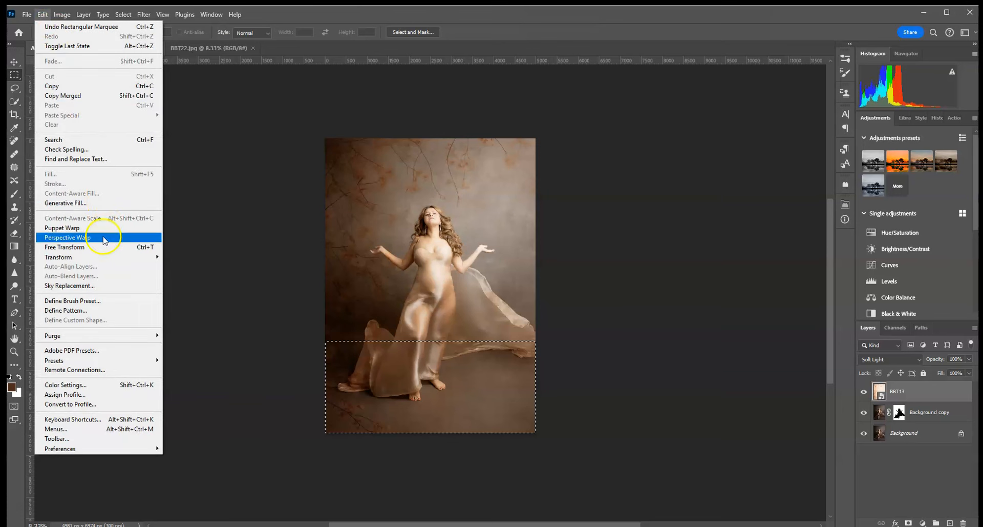
{"action": "mouse_move", "coordinate": [128, 256]}
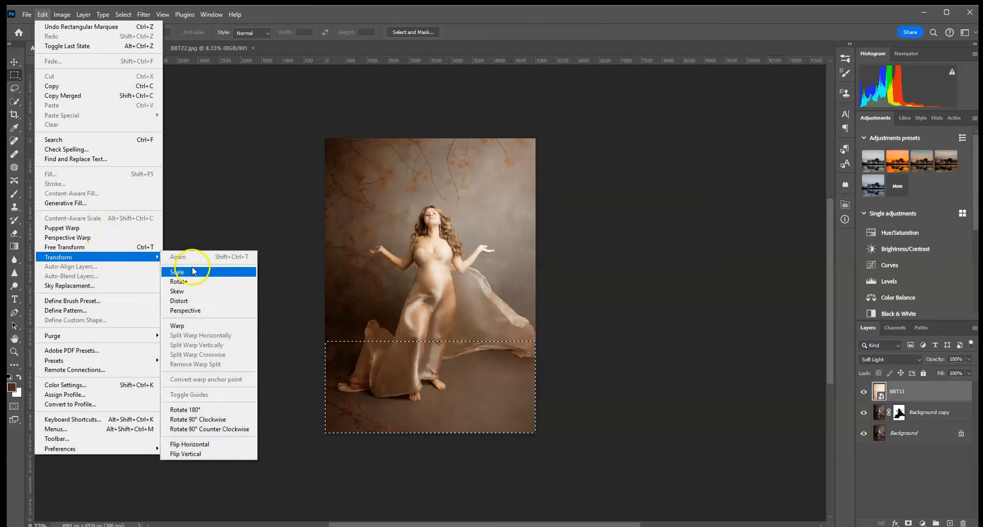
{"action": "left_click", "coordinate": [193, 311]}
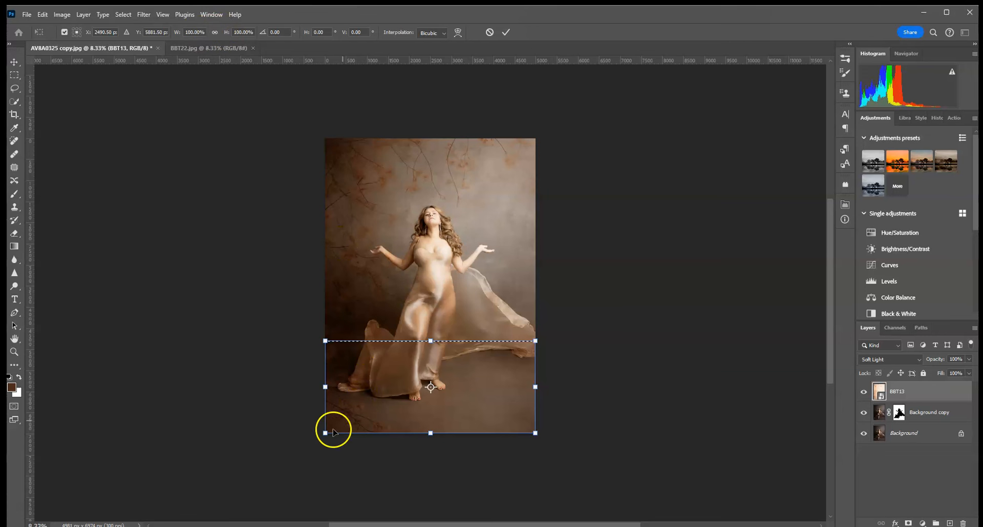
{"action": "left_click_drag", "start_coordinate": [326, 434], "coordinate": [221, 432]}
{"action": "left_click", "coordinate": [506, 32]}
{"action": "key", "text": "m"}
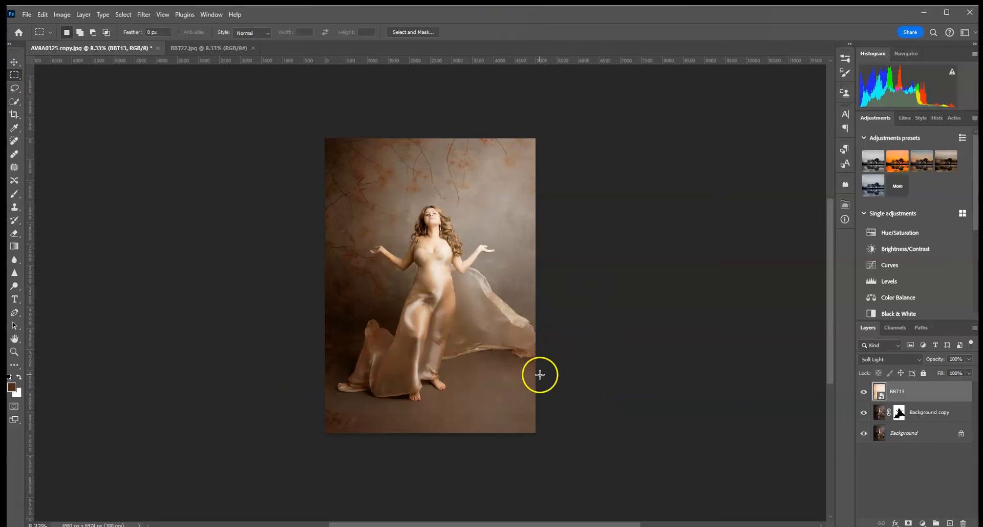
Clip the BBT13 texture layer to the masked Background copy
{"action": "right_click", "coordinate": [925, 393]}
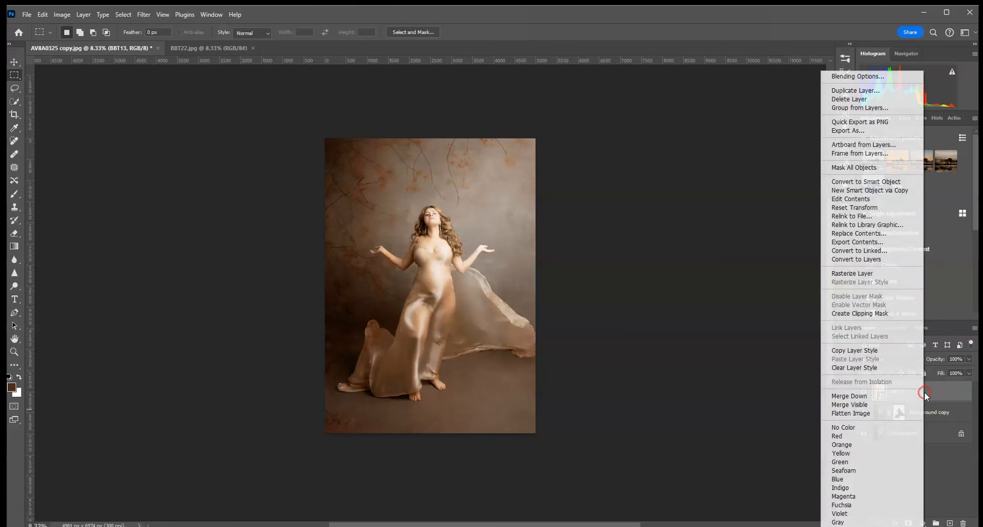
{"action": "left_click", "coordinate": [876, 314]}
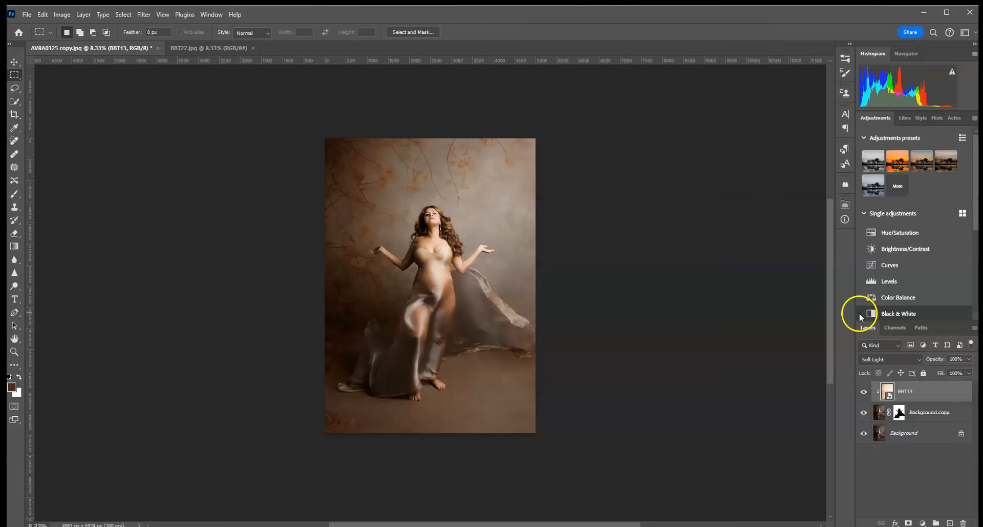
{"action": "key", "text": "ctrl+plus"}
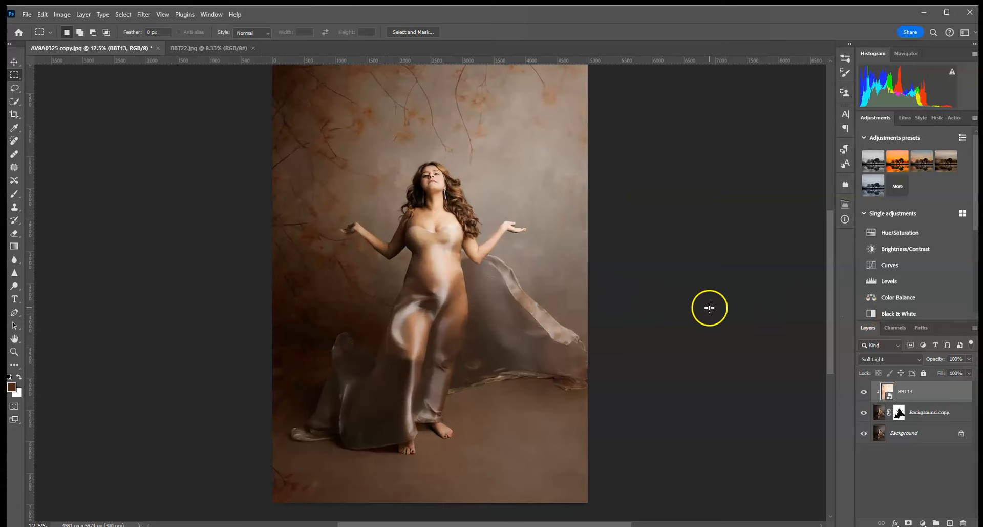
Try the BBT13 layer at a lower opacity, restore 100%, and release its clipping mask
{"action": "left_click", "coordinate": [969, 358]}
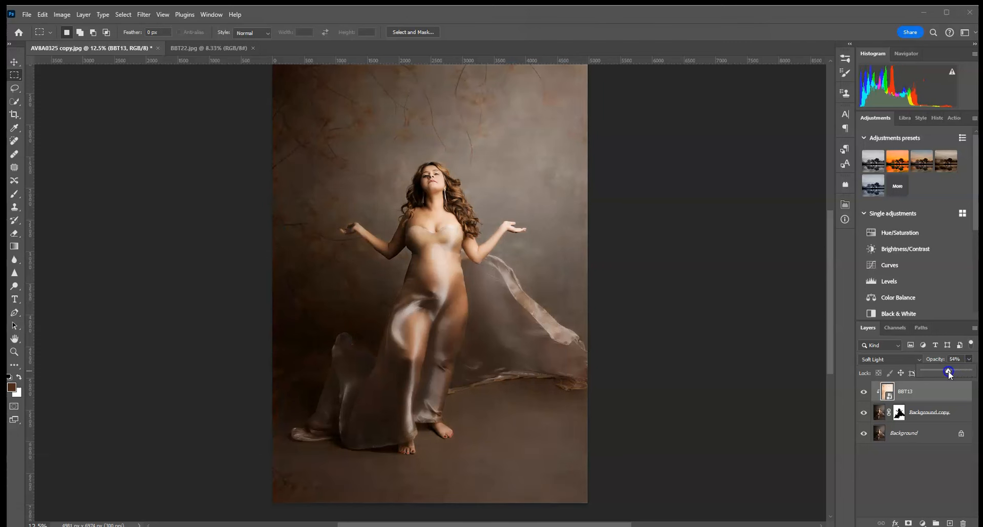
{"action": "left_click_drag", "start_coordinate": [974, 377], "coordinate": [980, 381]}
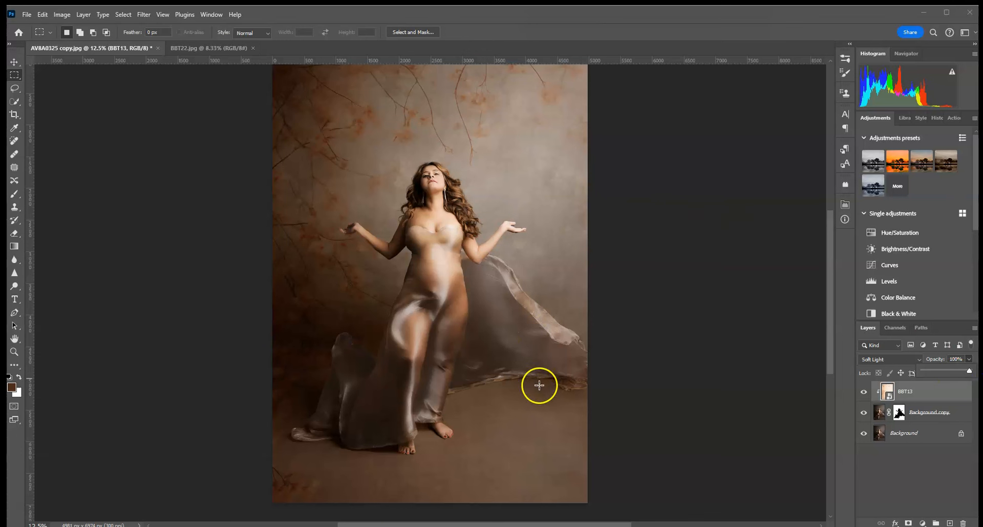
{"action": "left_click", "coordinate": [915, 398], "text": "alt"}
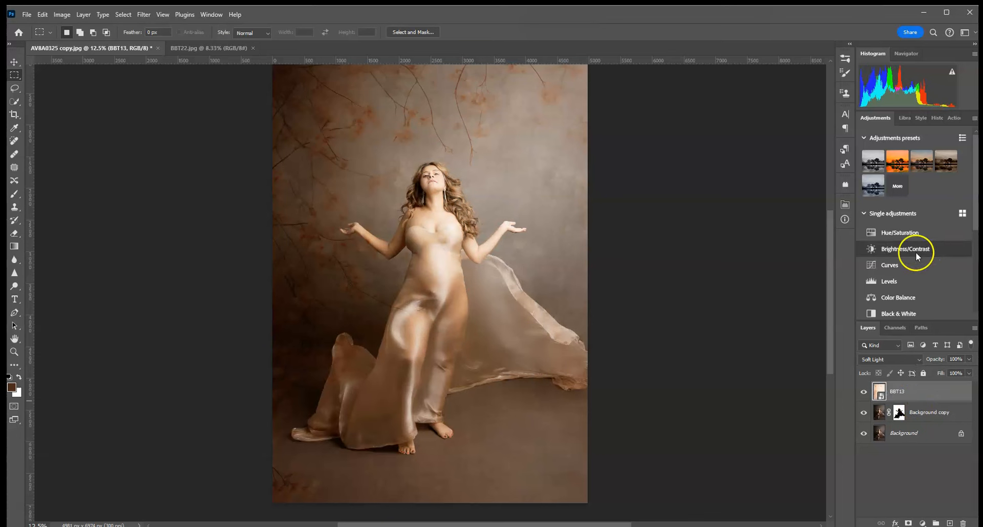
Add a Hue/Saturation adjustment clipped to the BBT13 layer and reduce its saturation to -41
{"action": "left_click", "coordinate": [903, 232]}
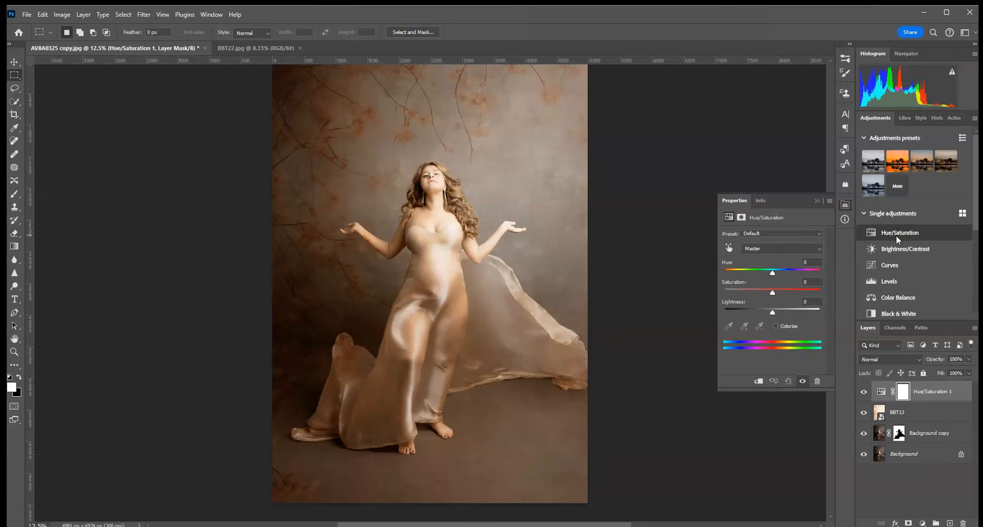
{"action": "left_click", "coordinate": [758, 380]}
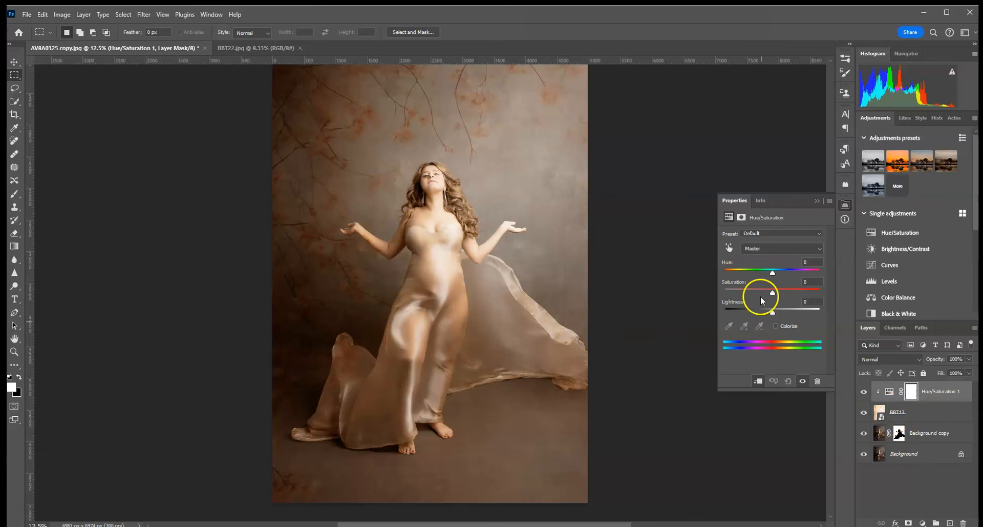
{"action": "left_click_drag", "start_coordinate": [772, 293], "coordinate": [760, 294]}
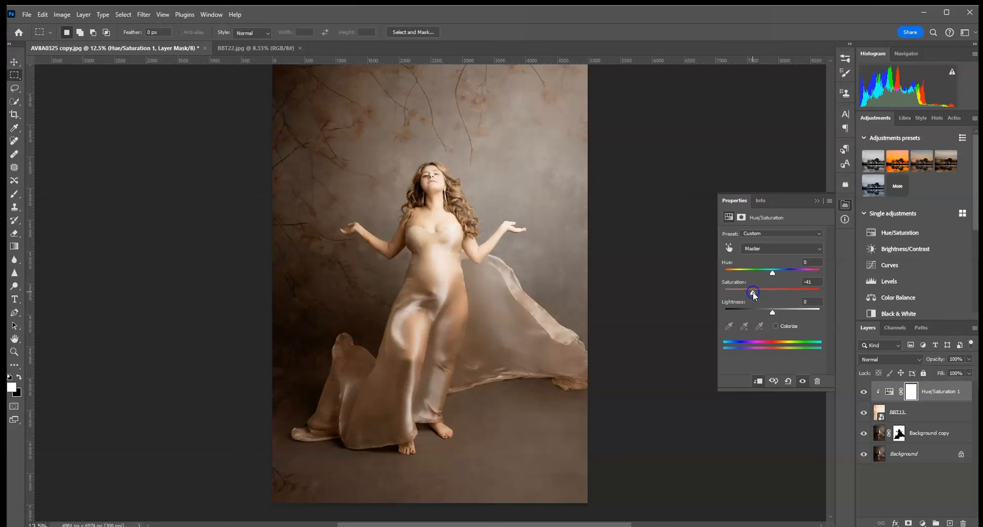
{"action": "left_click", "coordinate": [818, 200]}
Merge the Hue/Saturation adjustment with the BBT13 texture into a single layer
{"action": "left_click", "coordinate": [933, 415]}
{"action": "right_click", "coordinate": [935, 413]}
{"action": "left_click", "coordinate": [912, 395]}
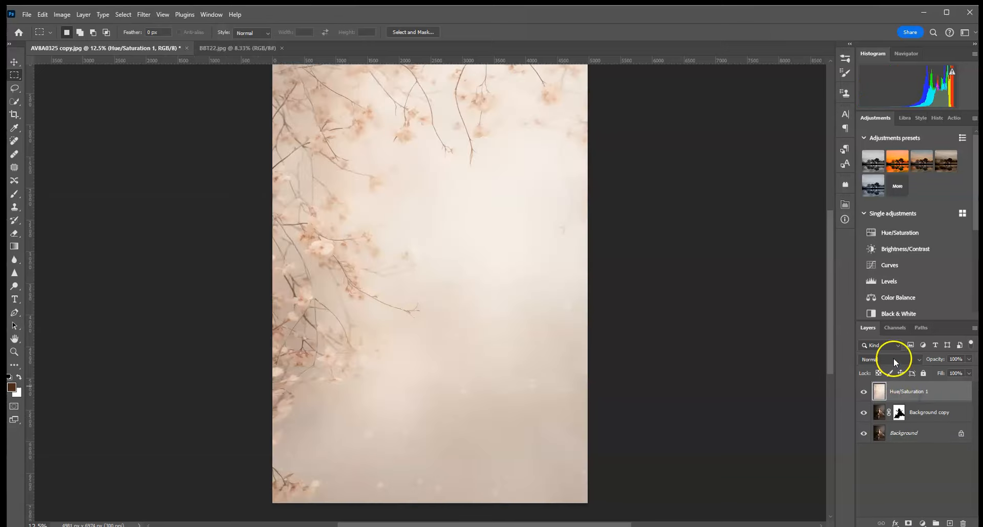
Set the merged texture layer to Soft Light and clip it to the masked Background copy
{"action": "left_click", "coordinate": [894, 357]}
{"action": "left_click", "coordinate": [886, 397]}
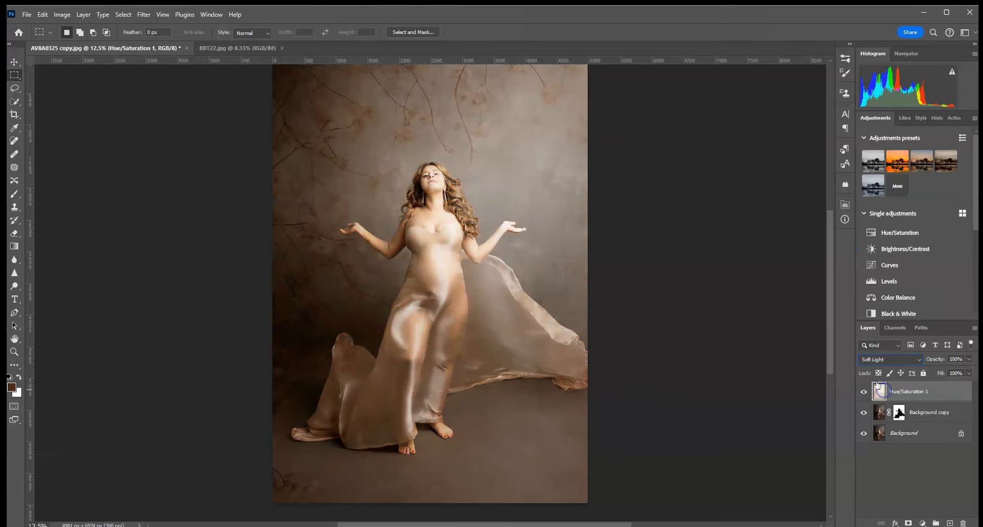
{"action": "left_click", "coordinate": [931, 403], "text": "alt"}
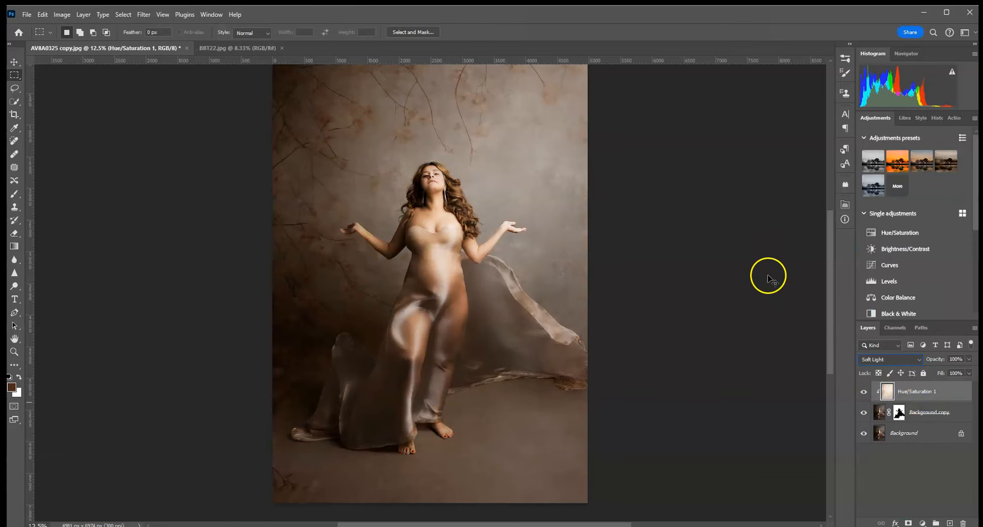
{"action": "key", "text": "ctrl+minus"}
{"action": "key", "text": "ctrl+plus"}
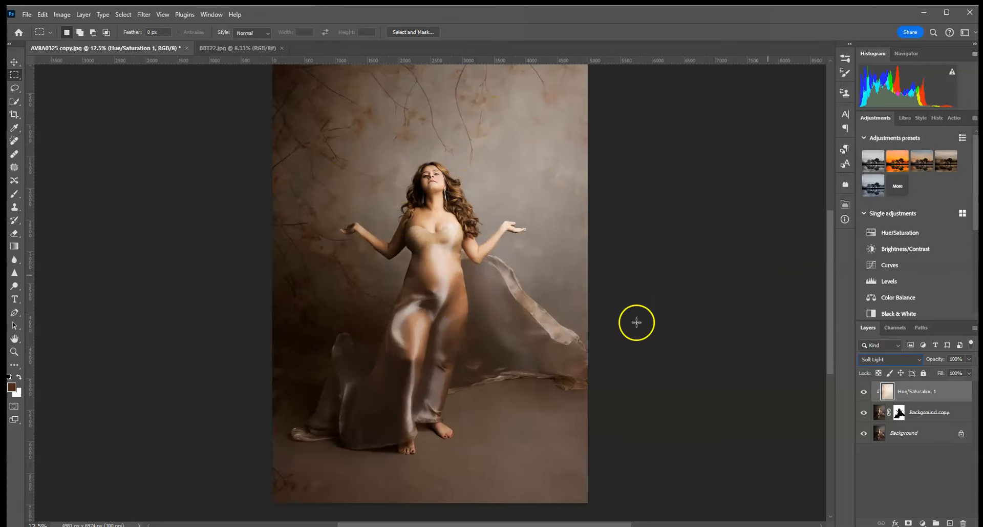
Compare the portrait with the texture layer hidden and shown, and release the layer's clipping mask
{"action": "left_click", "coordinate": [864, 392]}
{"action": "left_click", "coordinate": [864, 392]}
{"action": "left_click", "coordinate": [940, 401]}
{"action": "left_click", "coordinate": [915, 402], "text": "alt"}
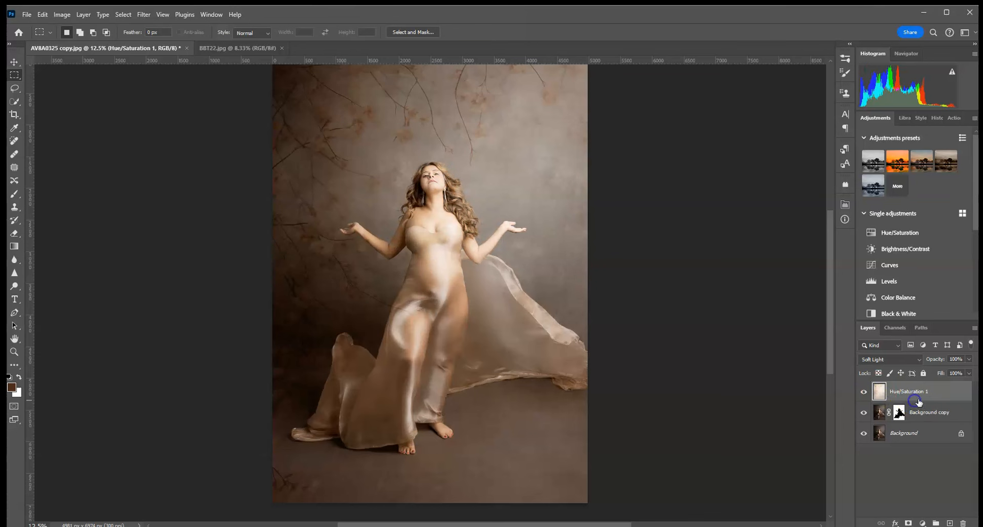
Add a Curves adjustment clipped to the texture layer and darken its midtones to input 155, output 106
{"action": "left_click", "coordinate": [912, 265]}
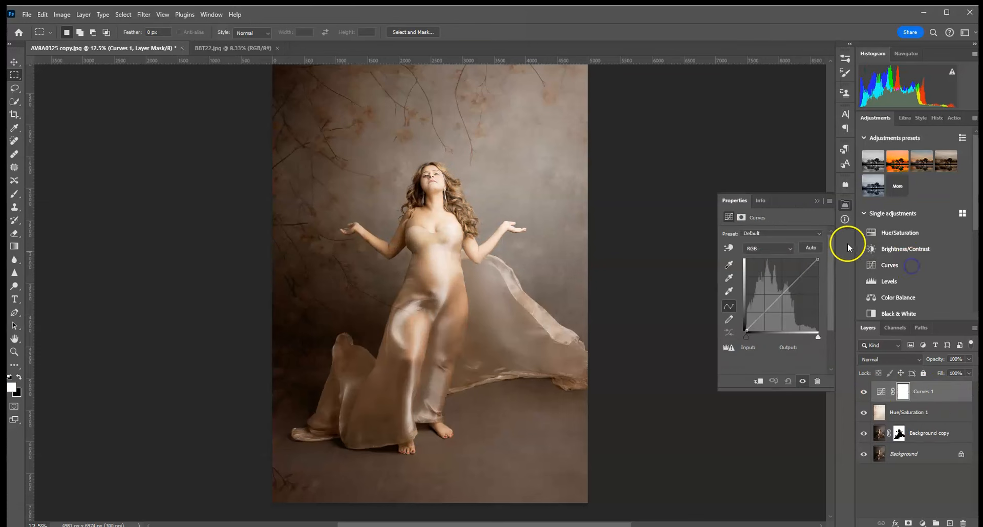
{"action": "left_click", "coordinate": [756, 379]}
{"action": "left_click_drag", "start_coordinate": [785, 293], "coordinate": [787, 300]}
{"action": "left_click_drag", "start_coordinate": [789, 300], "coordinate": [790, 301]}
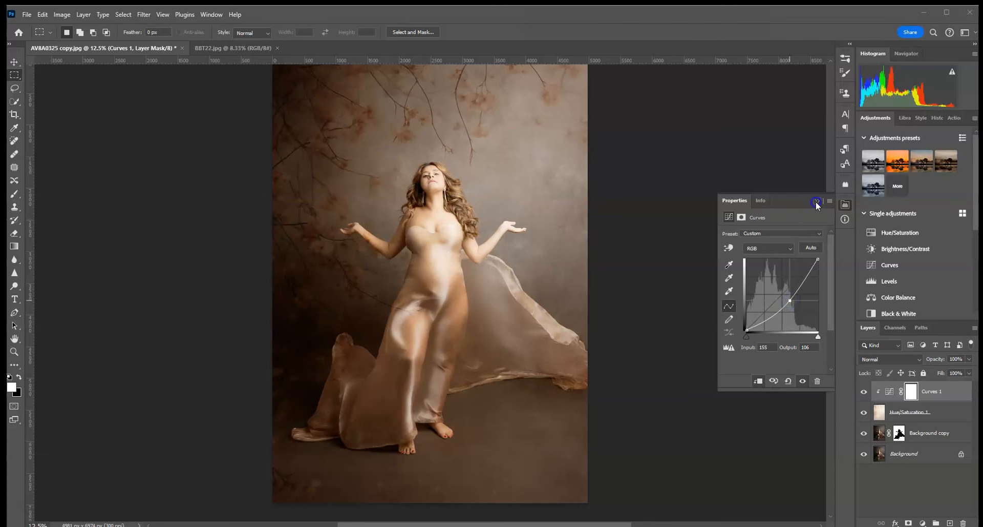
{"action": "left_click", "coordinate": [816, 201]}
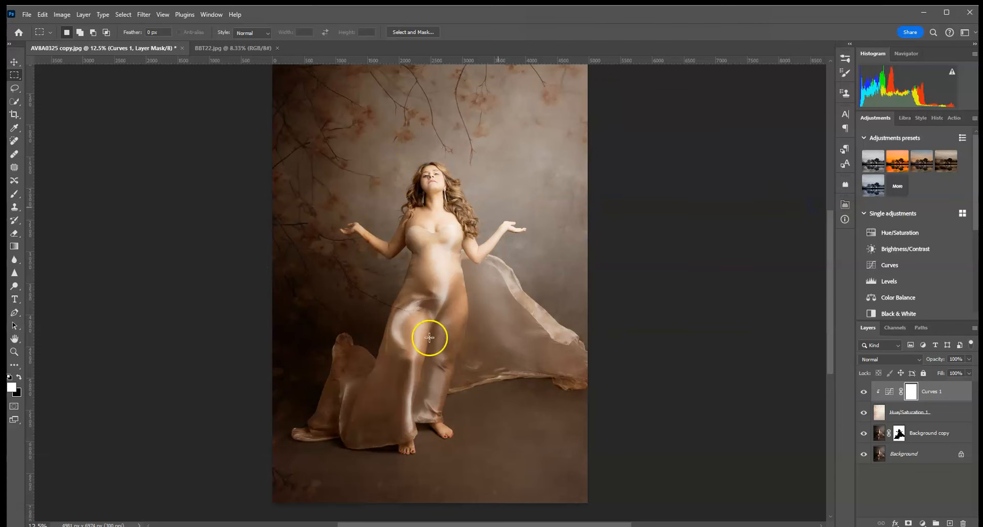
Merge the Curves adjustment with the texture layer into a single layer
{"action": "left_click", "coordinate": [937, 414], "text": "shift"}
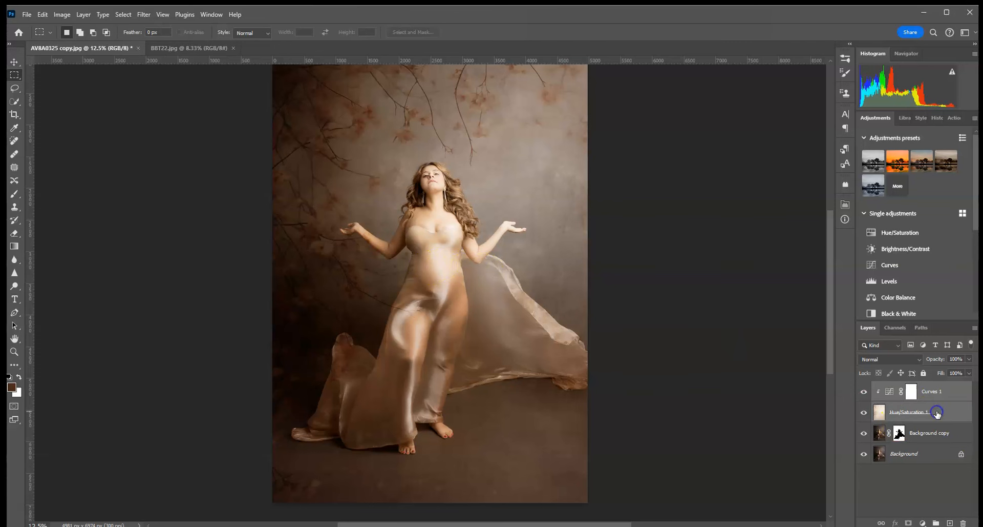
{"action": "right_click", "coordinate": [935, 410]}
{"action": "left_click", "coordinate": [893, 246]}
Set the newly merged Curves 1 texture to Soft Light and clip it to the masked Background copy
{"action": "left_click", "coordinate": [891, 358]}
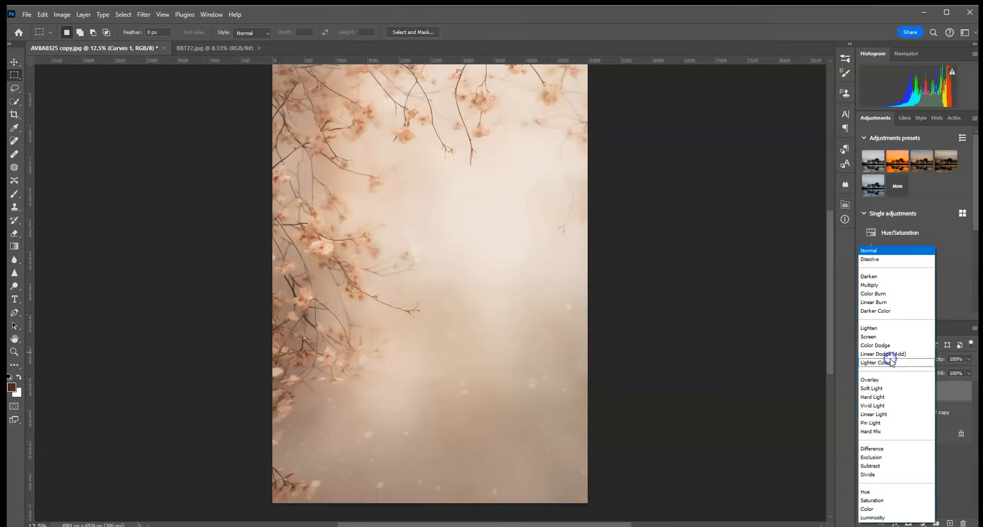
{"action": "left_click", "coordinate": [877, 378]}
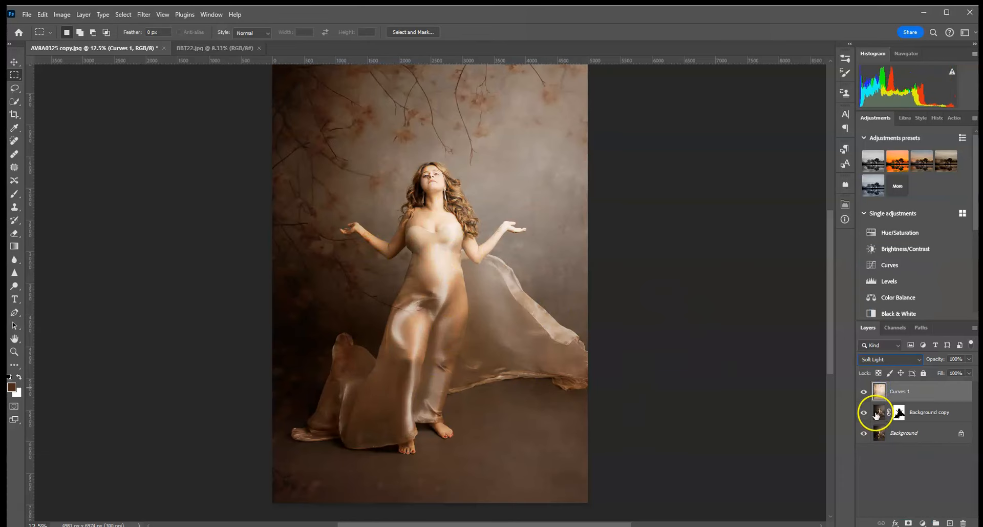
{"action": "left_click", "coordinate": [915, 402], "text": "alt"}
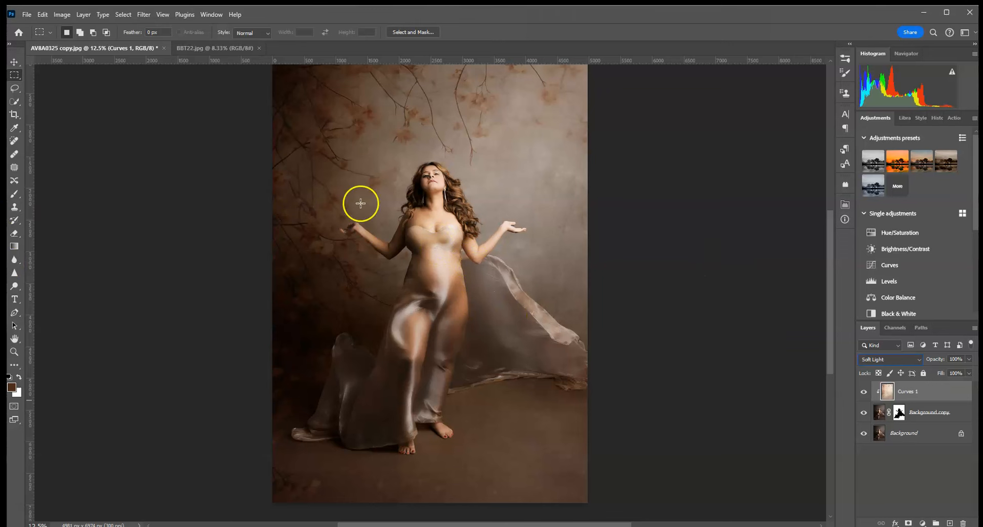
Apply a Gaussian Blur with a 2-pixel radius to the Curves 1 texture layer to soften the branches
{"action": "key", "text": "ctrl+plus"}
{"action": "key", "text": "ctrl+plus"}
{"action": "key", "text": "ctrl+plus"}
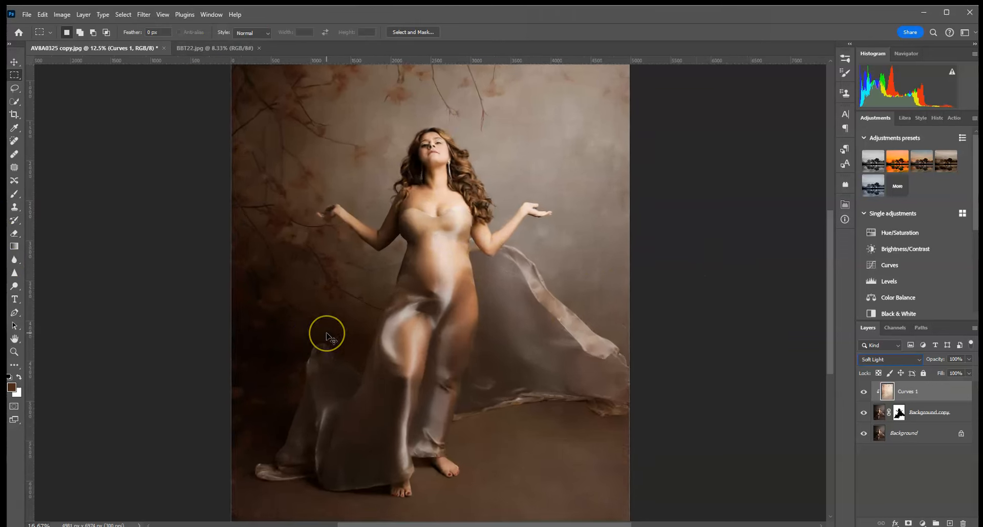
{"action": "left_click_drag", "start_coordinate": [257, 297], "coordinate": [494, 388]}
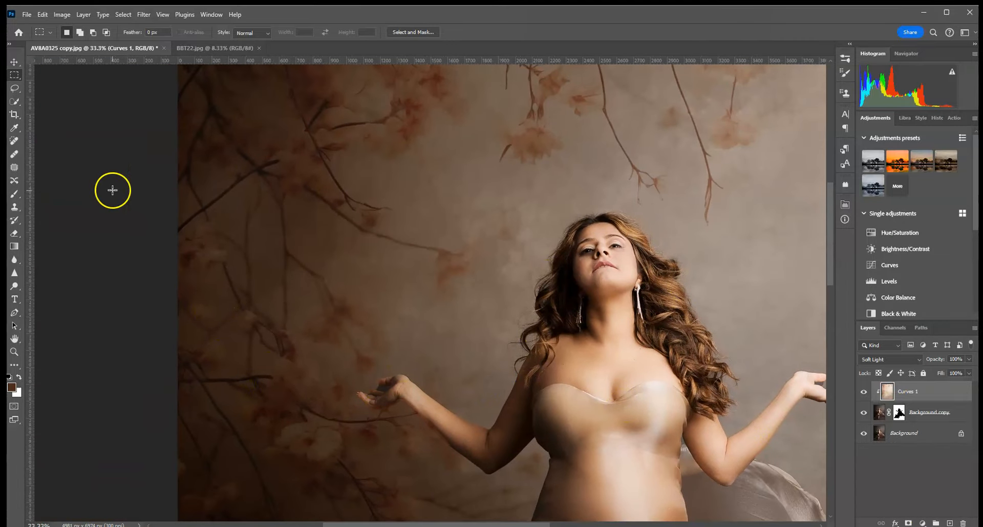
{"action": "left_click", "coordinate": [144, 15]}
{"action": "mouse_move", "coordinate": [187, 155]}
{"action": "left_click", "coordinate": [281, 194]}
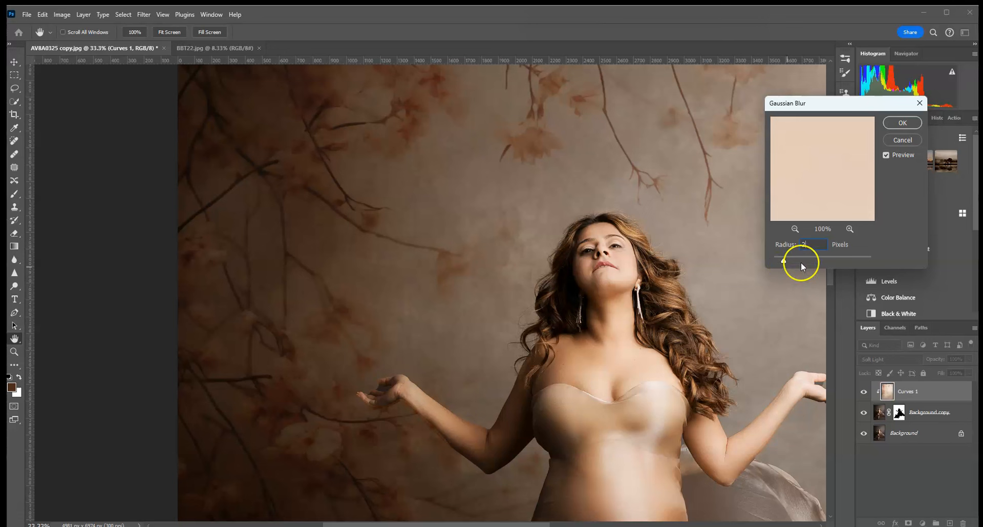
{"action": "left_click", "coordinate": [901, 124]}
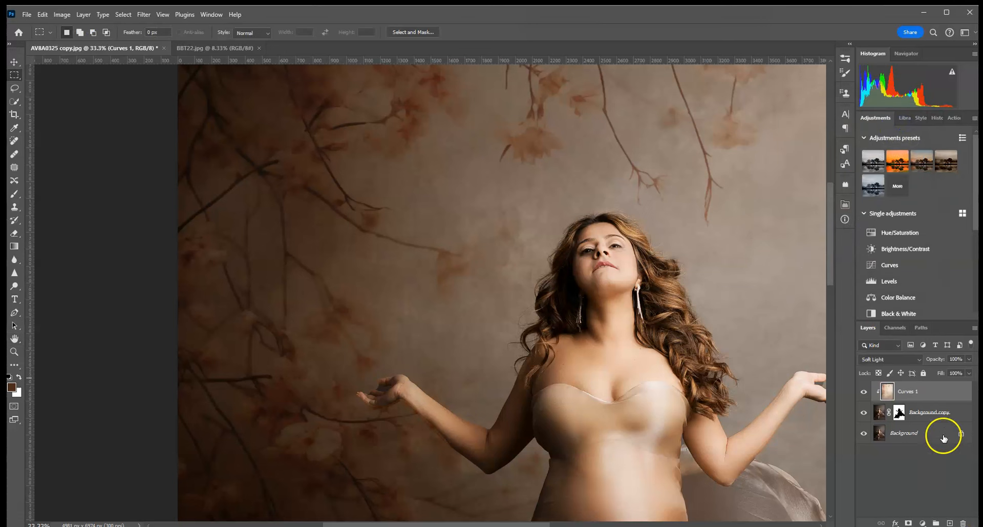
Target the Background copy's layer mask at the woman's outstretched hand and set a 28 px soft round brush to 100% opacity
{"action": "left_click", "coordinate": [899, 412]}
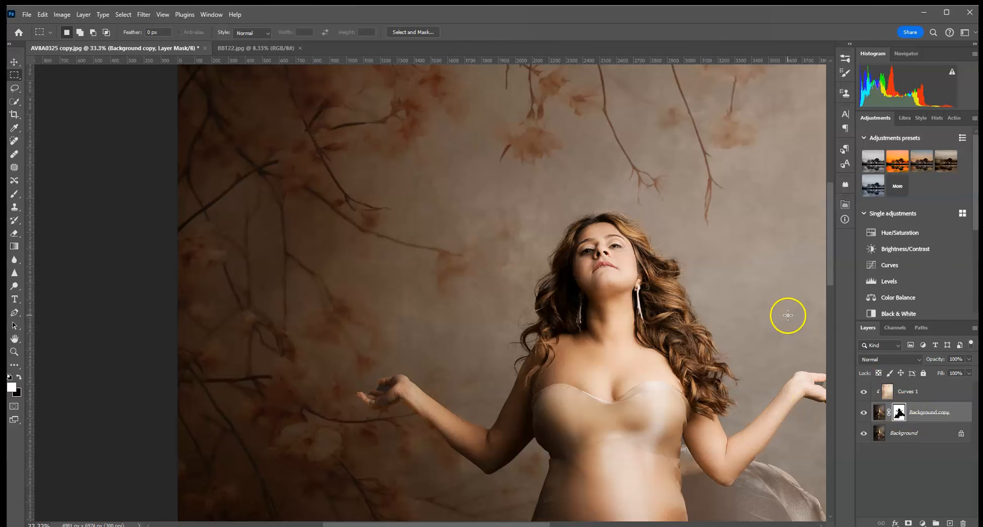
{"action": "key", "text": "ctrl+plus"}
{"action": "key", "text": "ctrl+plus"}
{"action": "key", "text": "ctrl+plus"}
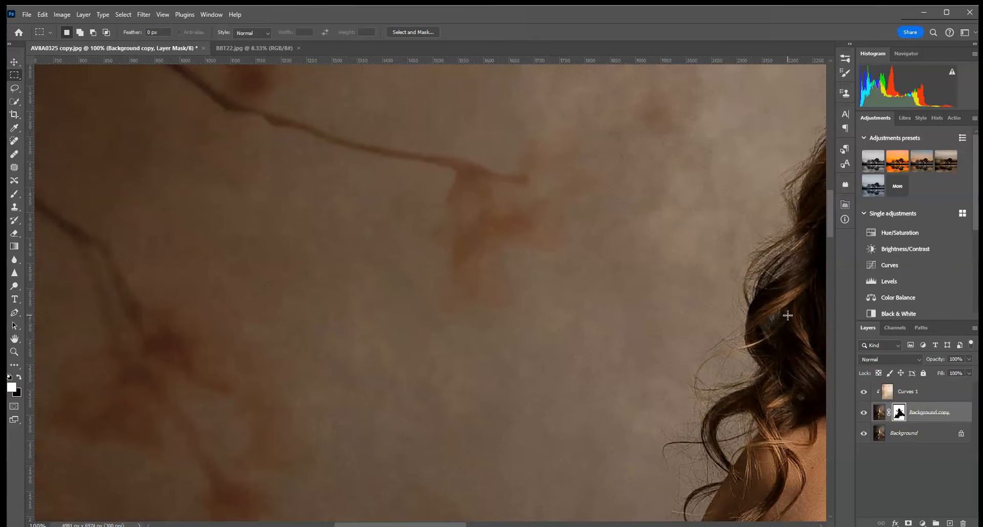
{"action": "left_click_drag", "start_coordinate": [652, 388], "coordinate": [608, 154]}
{"action": "left_click_drag", "start_coordinate": [485, 394], "coordinate": [617, 173]}
{"action": "key", "text": "ctrl+plus"}
{"action": "left_click_drag", "start_coordinate": [594, 220], "coordinate": [603, 414]}
{"action": "left_click", "coordinate": [16, 193]}
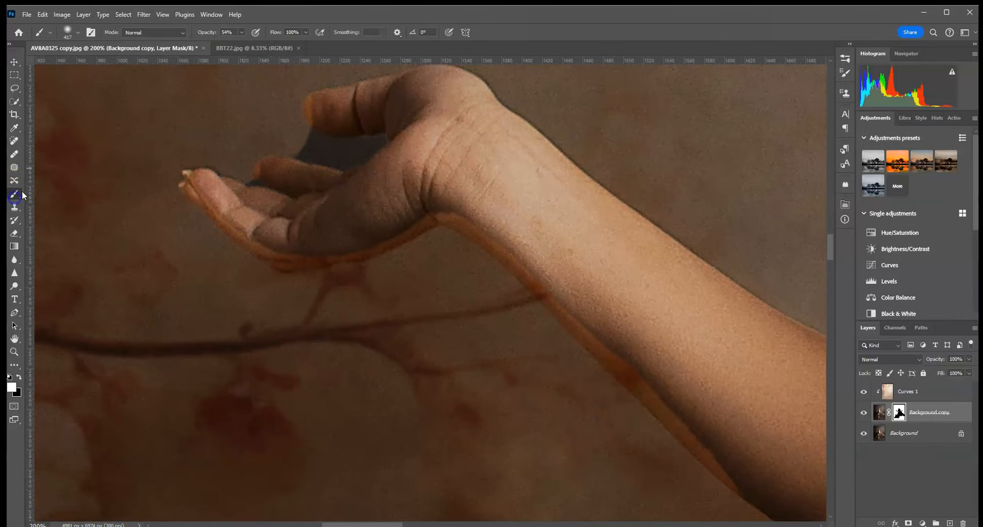
{"action": "left_click", "coordinate": [78, 33]}
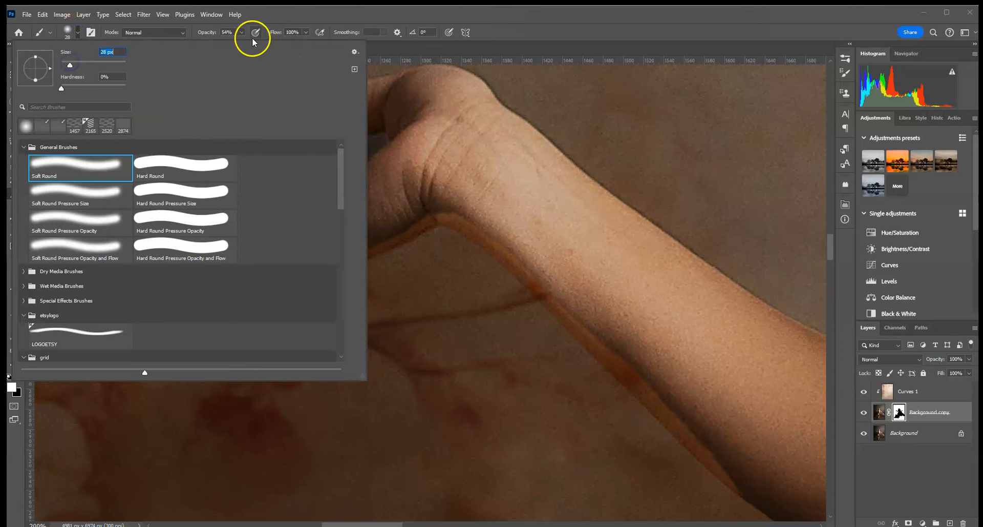
{"action": "left_click", "coordinate": [241, 31]}
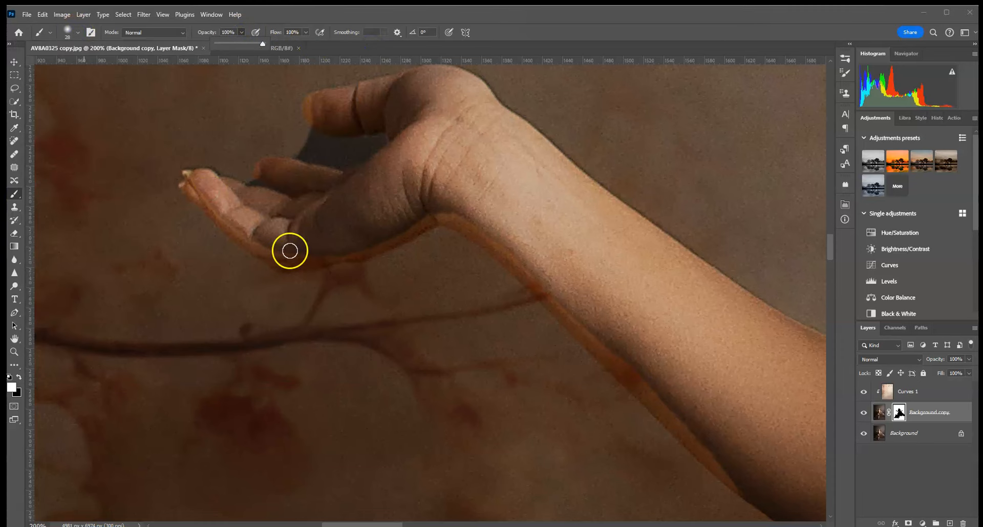
Try a white stroke along the palm's lower edge on the mask and paint over it with black
{"action": "left_click_drag", "start_coordinate": [290, 250], "coordinate": [338, 247]}
{"action": "key", "text": "x"}
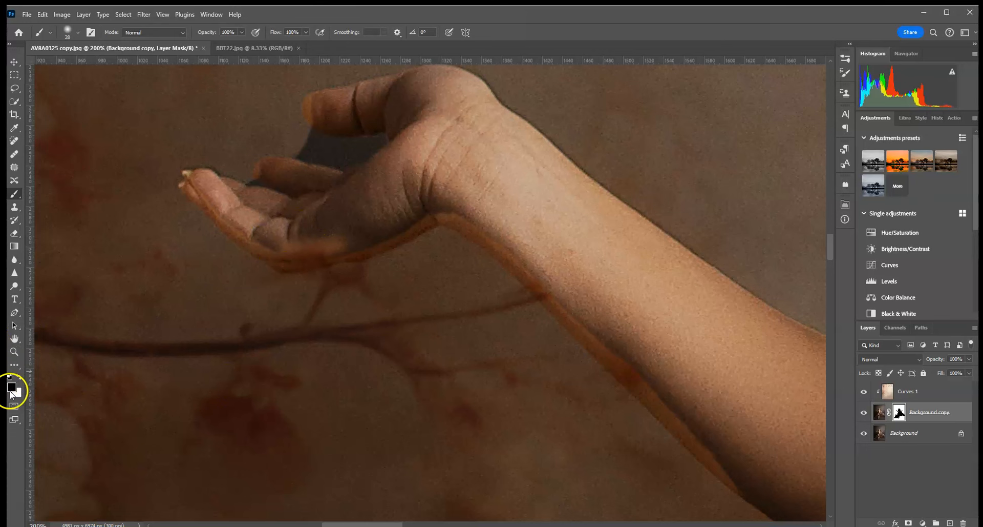
{"action": "left_click_drag", "start_coordinate": [281, 244], "coordinate": [334, 241]}
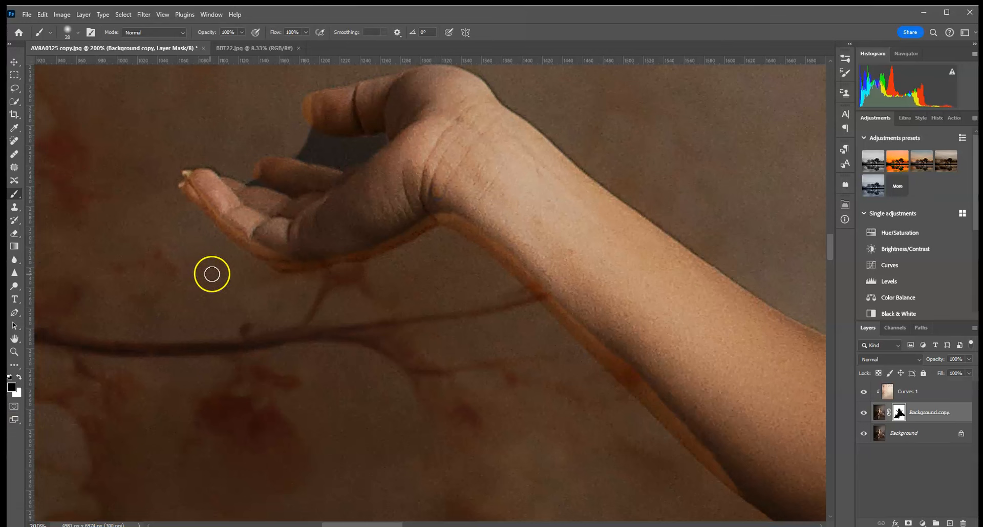
{"action": "key", "text": "x"}
{"action": "left_click", "coordinate": [272, 240]}
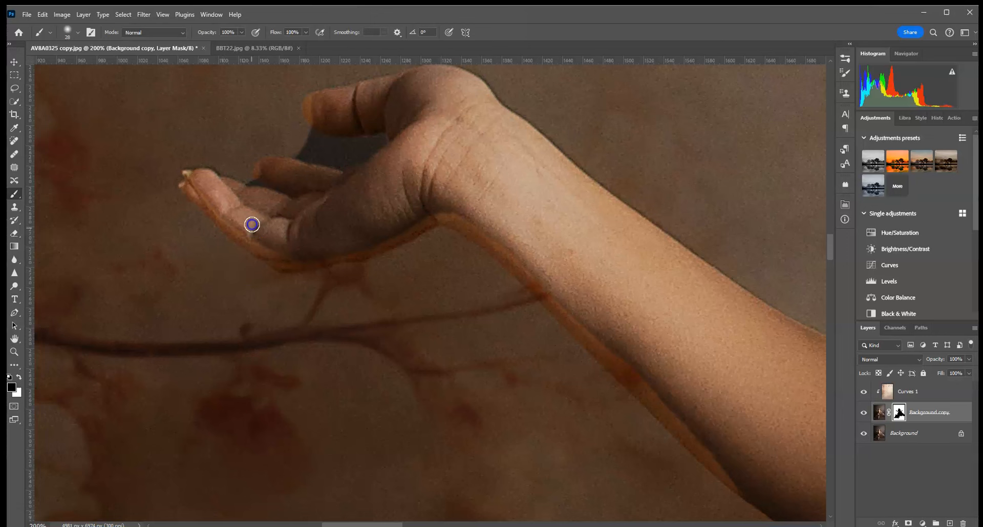
Reduce the brush size to 7 px and touch up the mask at the fingertips with black
{"action": "left_click", "coordinate": [75, 41]}
{"action": "left_click_drag", "start_coordinate": [74, 63], "coordinate": [61, 63]}
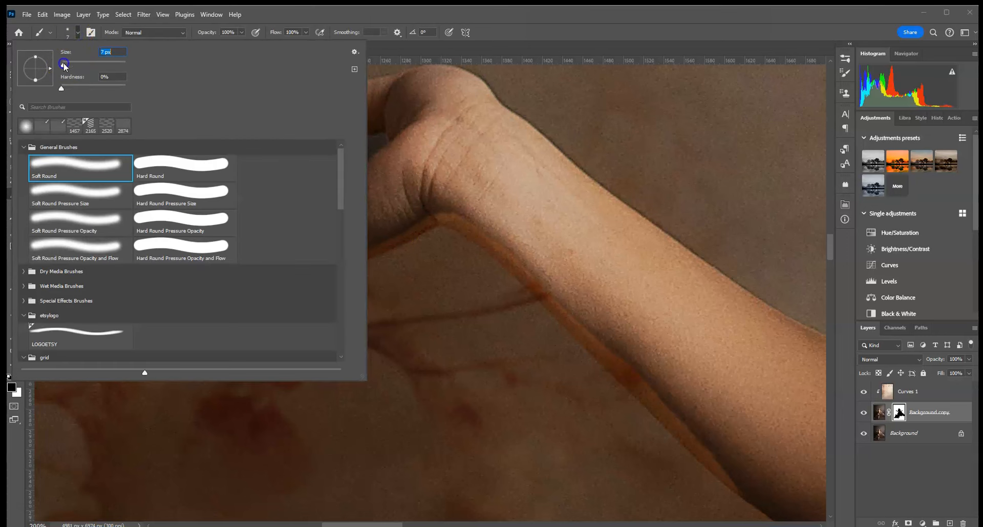
{"action": "left_click", "coordinate": [403, 183]}
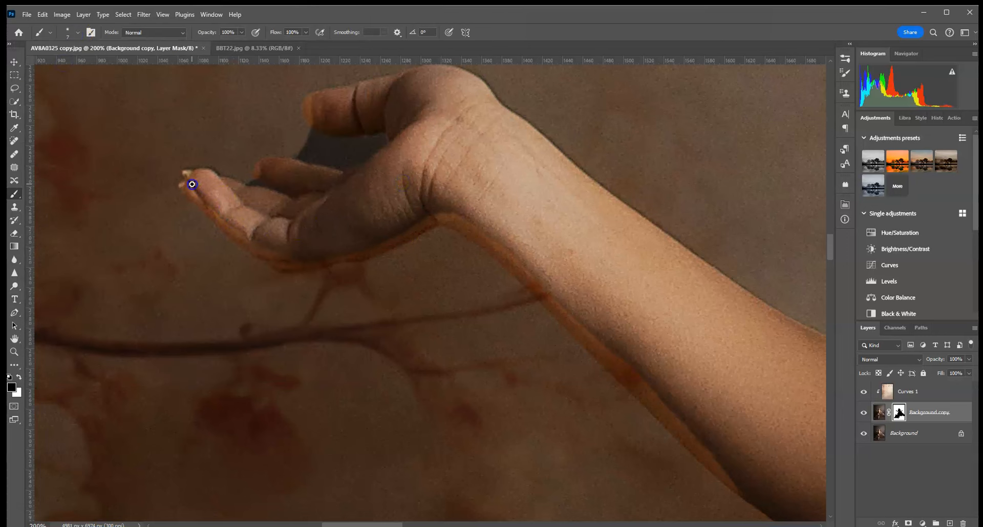
{"action": "left_click", "coordinate": [68, 35]}
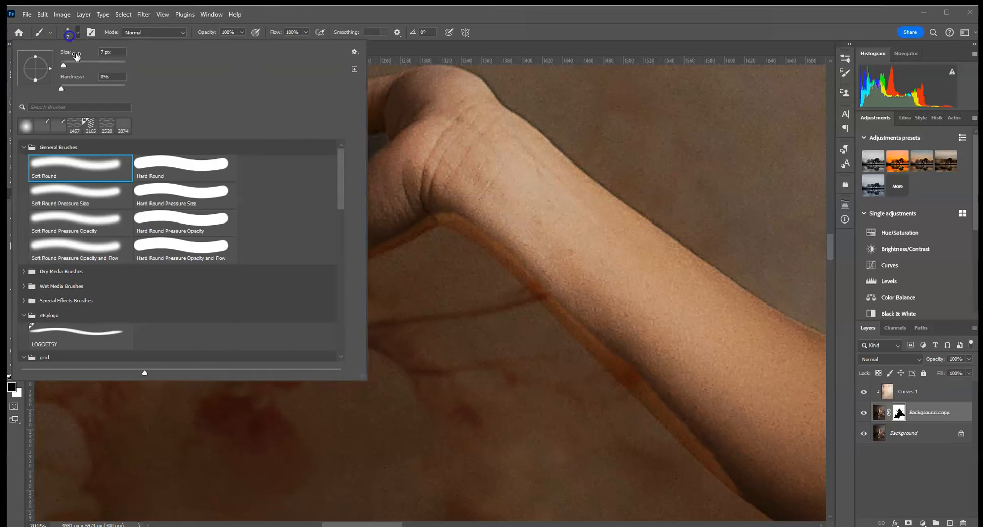
{"action": "key", "text": "Return"}
{"action": "left_click", "coordinate": [169, 158]}
Set the brush size to 18 px and paint black on the mask along the fingers and the hand's lower edge
{"action": "left_click", "coordinate": [68, 35]}
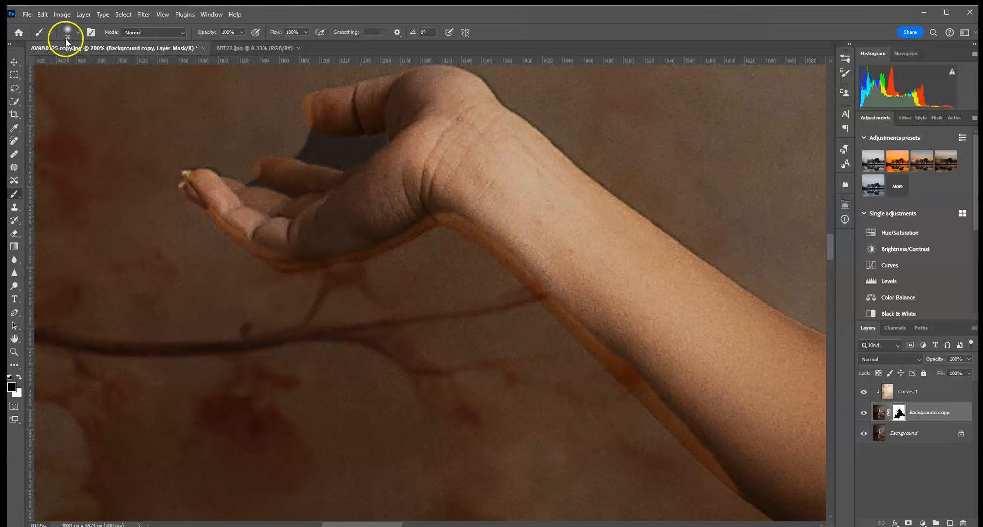
{"action": "left_click", "coordinate": [73, 64]}
{"action": "left_click_drag", "start_coordinate": [72, 64], "coordinate": [67, 65]}
{"action": "left_click", "coordinate": [387, 169]}
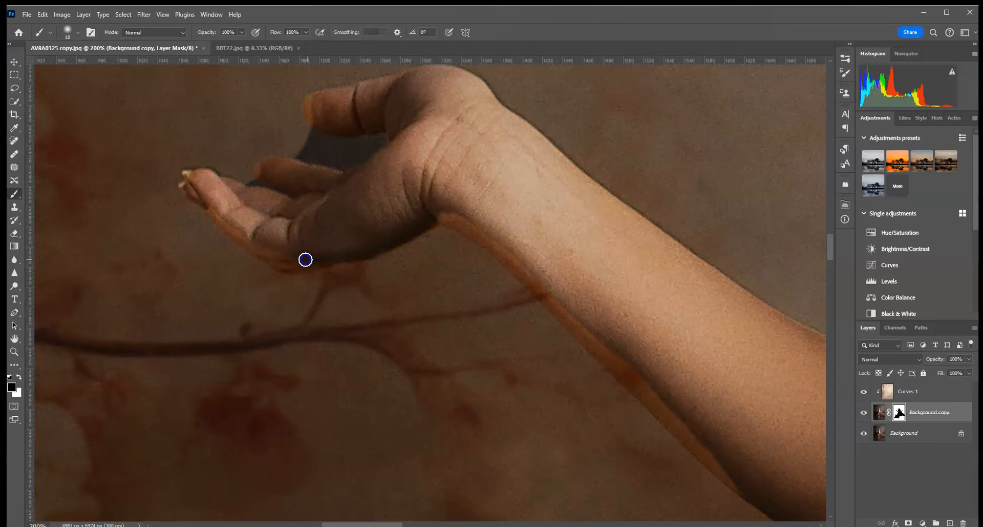
{"action": "left_click", "coordinate": [222, 197]}
{"action": "left_click", "coordinate": [275, 172]}
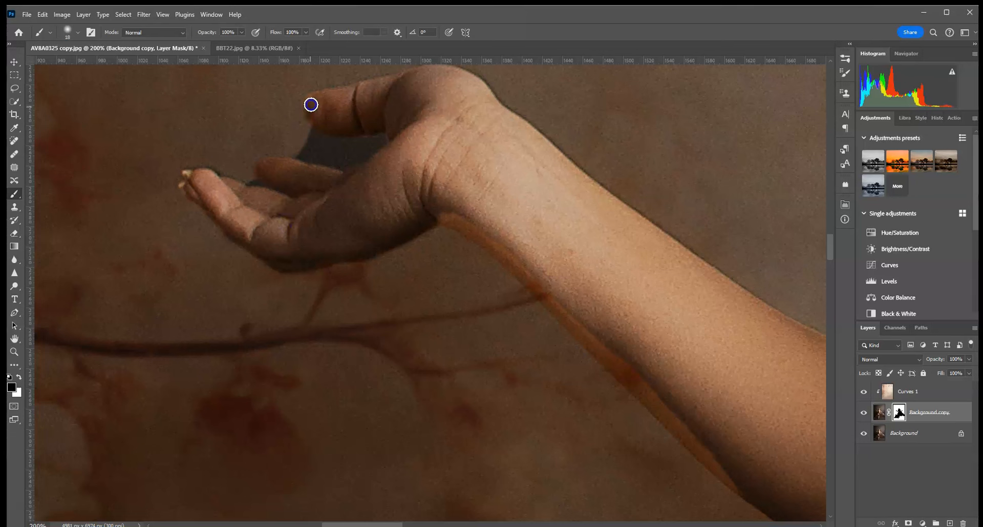
Paint white on the mask over the backdrop gap between the thumb and fingers to bring the texture in
{"action": "mouse_move", "coordinate": [317, 144]}
{"action": "left_mouse_down"}
{"action": "mouse_move", "coordinate": [327, 149]}
{"action": "mouse_move", "coordinate": [296, 131]}
{"action": "mouse_move", "coordinate": [346, 147]}
{"action": "mouse_move", "coordinate": [376, 141]}
{"action": "mouse_move", "coordinate": [245, 157]}
{"action": "left_mouse_up"}
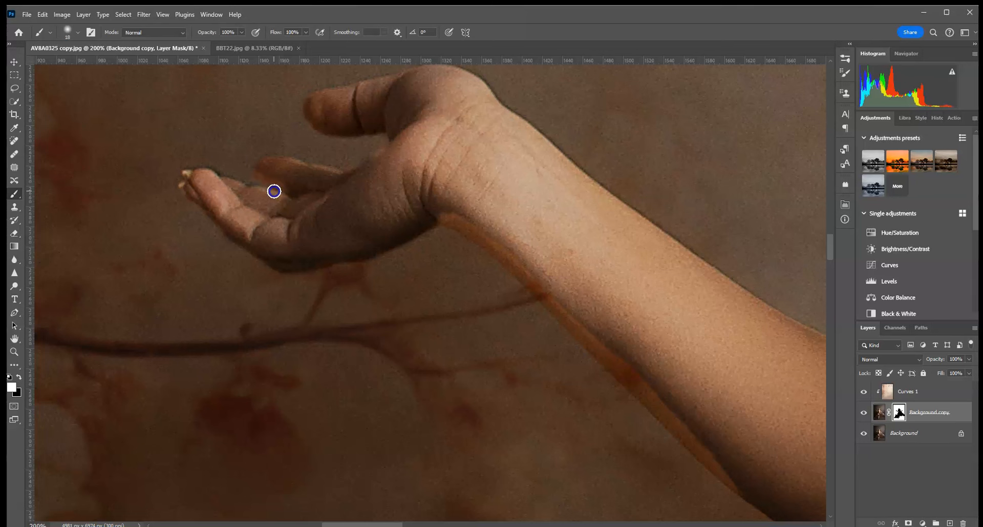
{"action": "key", "text": "x"}
{"action": "left_click_drag", "start_coordinate": [261, 163], "coordinate": [273, 178]}
{"action": "mouse_move", "coordinate": [355, 176]}
{"action": "left_mouse_down"}
{"action": "mouse_move", "coordinate": [380, 127]}
{"action": "mouse_move", "coordinate": [465, 211]}
{"action": "mouse_move", "coordinate": [419, 204]}
{"action": "mouse_move", "coordinate": [503, 248]}
{"action": "mouse_move", "coordinate": [364, 136]}
{"action": "mouse_move", "coordinate": [389, 158]}
{"action": "mouse_move", "coordinate": [384, 171]}
{"action": "left_mouse_up"}
Paint black on the mask along the forearm's lower edge to remove the texture from the skin
{"action": "key", "text": "x"}
{"action": "key", "text": "x"}
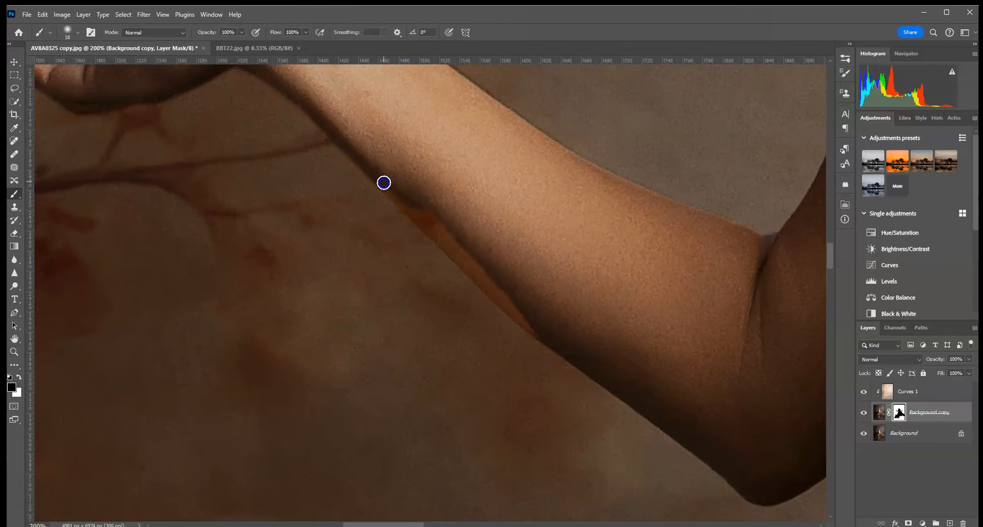
{"action": "left_click_drag", "start_coordinate": [457, 246], "coordinate": [505, 303]}
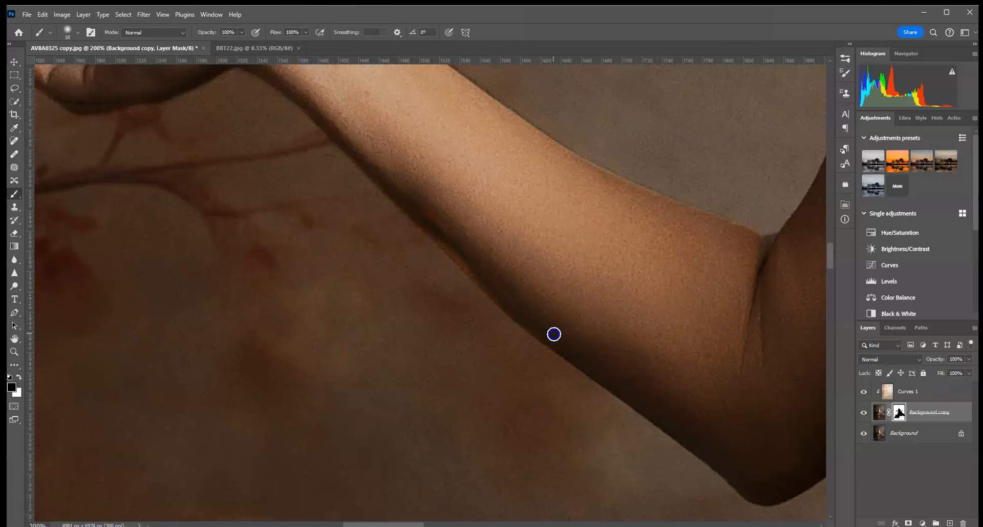
{"action": "mouse_move", "coordinate": [499, 282]}
{"action": "left_mouse_down"}
{"action": "mouse_move", "coordinate": [366, 426]}
{"action": "mouse_move", "coordinate": [303, 447]}
{"action": "mouse_move", "coordinate": [500, 382]}
{"action": "mouse_move", "coordinate": [563, 293]}
{"action": "mouse_move", "coordinate": [446, 322]}
{"action": "mouse_move", "coordinate": [379, 287]}
{"action": "mouse_move", "coordinate": [361, 333]}
{"action": "mouse_move", "coordinate": [391, 321]}
{"action": "mouse_move", "coordinate": [347, 346]}
{"action": "left_mouse_up"}
{"action": "left_click", "coordinate": [361, 333]}
Lower the brush opacity to 19% and paint white on the mask over the gray gaps in the hair beside the earring
{"action": "left_click", "coordinate": [243, 32]}
{"action": "left_click", "coordinate": [235, 31]}
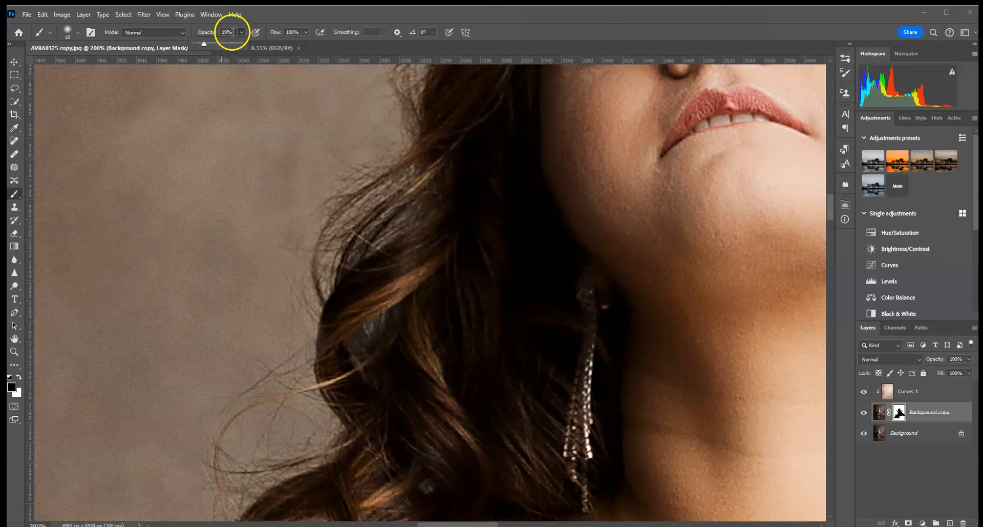
{"action": "left_click", "coordinate": [19, 376]}
{"action": "left_click_drag", "start_coordinate": [367, 316], "coordinate": [371, 333]}
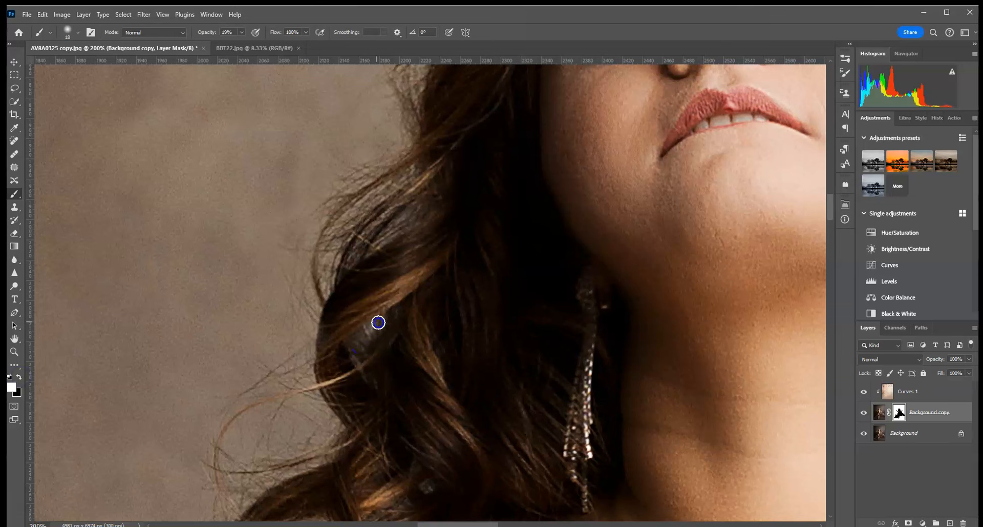
{"action": "left_click", "coordinate": [413, 247]}
{"action": "left_click", "coordinate": [435, 373]}
Paint white on the mask over the backdrop gaps in the curls along the other side of her head and shoulder
{"action": "scroll", "coordinate": [423, 358], "scroll_direction": "down", "scroll_amount": 3}
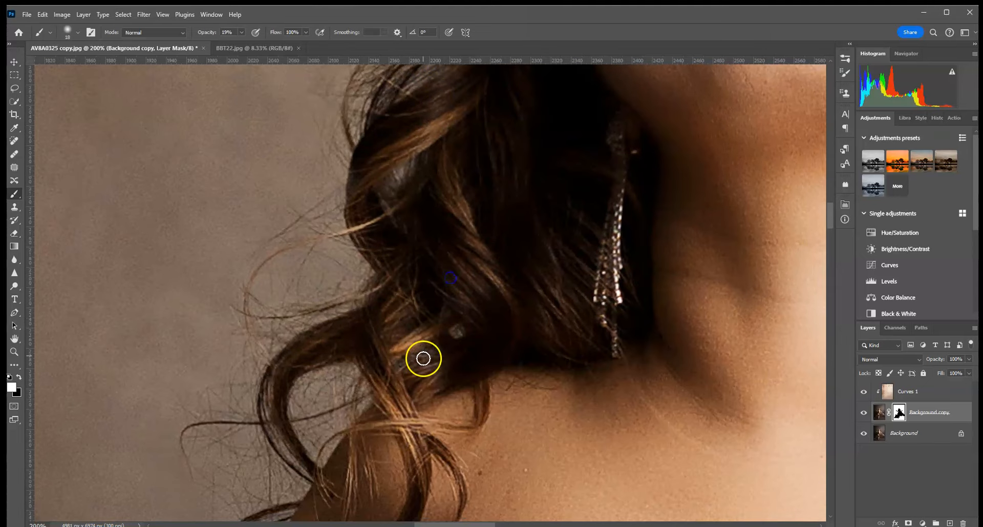
{"action": "scroll", "coordinate": [435, 405], "scroll_direction": "up", "scroll_amount": 10}
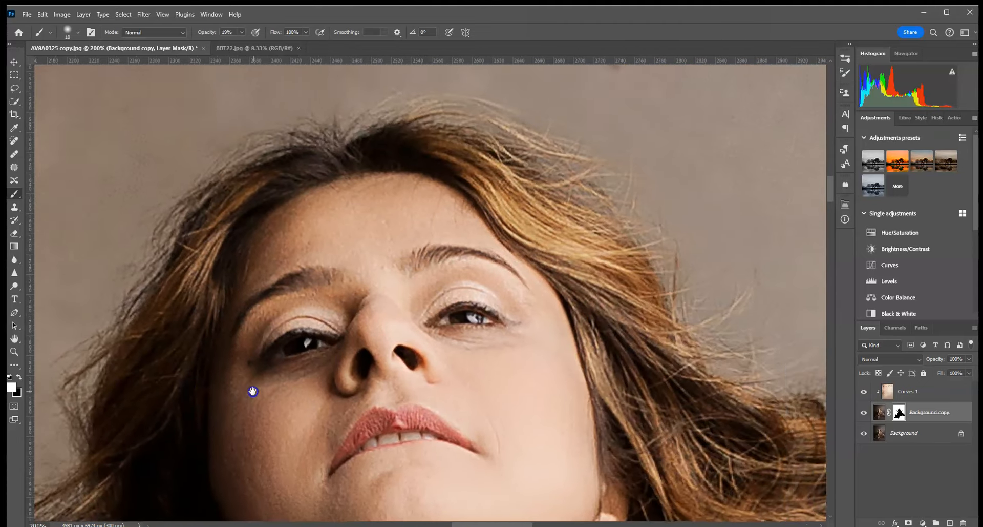
{"action": "mouse_move", "coordinate": [253, 391]}
{"action": "left_mouse_down"}
{"action": "mouse_move", "coordinate": [303, 204]}
{"action": "mouse_move", "coordinate": [457, 333]}
{"action": "mouse_move", "coordinate": [434, 374]}
{"action": "mouse_move", "coordinate": [410, 331]}
{"action": "left_mouse_up"}
{"action": "left_click", "coordinate": [345, 209]}
{"action": "left_click", "coordinate": [370, 365]}
{"action": "mouse_move", "coordinate": [370, 365]}
{"action": "left_mouse_down"}
{"action": "mouse_move", "coordinate": [373, 341]}
{"action": "mouse_move", "coordinate": [380, 369]}
{"action": "mouse_move", "coordinate": [339, 361]}
{"action": "mouse_move", "coordinate": [385, 364]}
{"action": "mouse_move", "coordinate": [353, 377]}
{"action": "mouse_move", "coordinate": [412, 344]}
{"action": "left_mouse_up"}
{"action": "left_click_drag", "start_coordinate": [380, 428], "coordinate": [383, 212]}
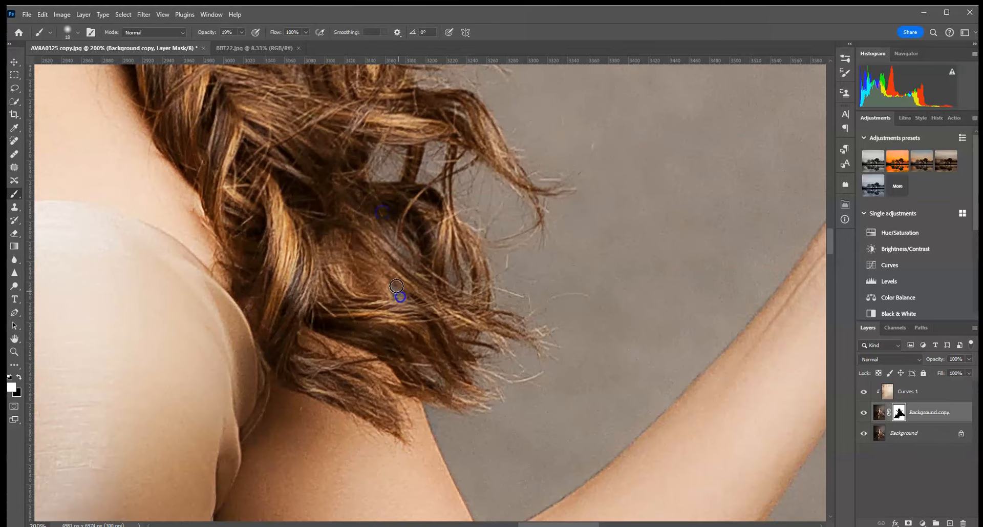
{"action": "left_click_drag", "start_coordinate": [533, 355], "coordinate": [489, 289]}
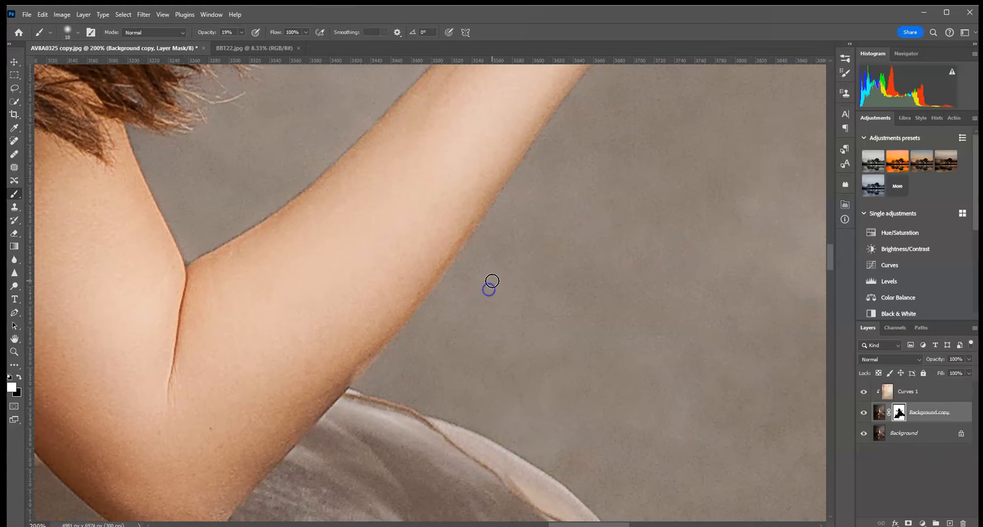
Touch up the mask along the forearm's lower edge with white over the backdrop and black over the skin
{"action": "left_click", "coordinate": [406, 352]}
{"action": "key", "text": "x"}
{"action": "left_click", "coordinate": [375, 347]}
{"action": "left_click", "coordinate": [414, 290]}
{"action": "left_click_drag", "start_coordinate": [414, 290], "coordinate": [340, 455]}
At 100% brush opacity, paint white on the mask over the gap below the raised hand's thumb, and black over the fingers
{"action": "left_click", "coordinate": [506, 251]}
{"action": "mouse_move", "coordinate": [506, 251]}
{"action": "left_mouse_down"}
{"action": "mouse_move", "coordinate": [483, 231]}
{"action": "mouse_move", "coordinate": [514, 238]}
{"action": "left_mouse_up"}
{"action": "key", "text": "x"}
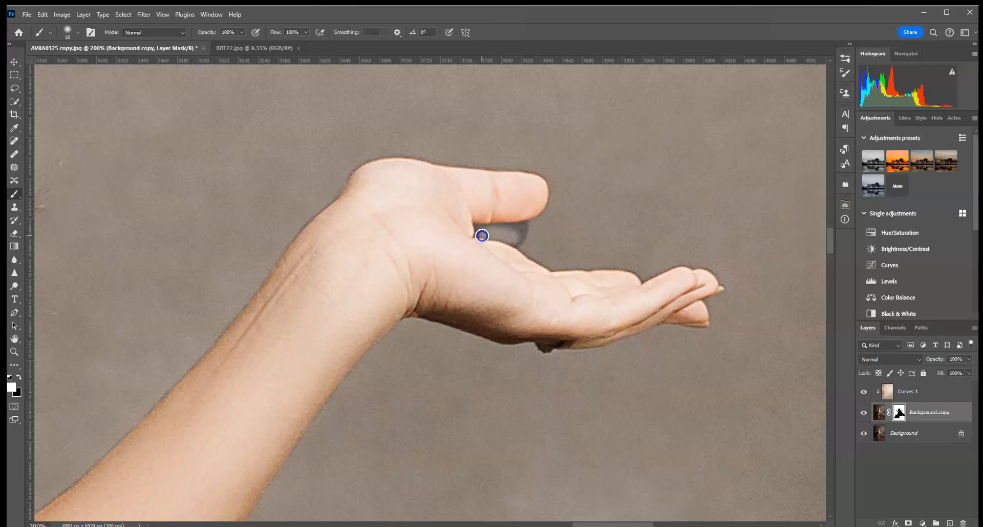
{"action": "mouse_move", "coordinate": [586, 311]}
{"action": "left_mouse_down"}
{"action": "mouse_move", "coordinate": [607, 335]}
{"action": "mouse_move", "coordinate": [566, 342]}
{"action": "left_mouse_up"}
{"action": "key", "text": "x"}
{"action": "left_click", "coordinate": [632, 328]}
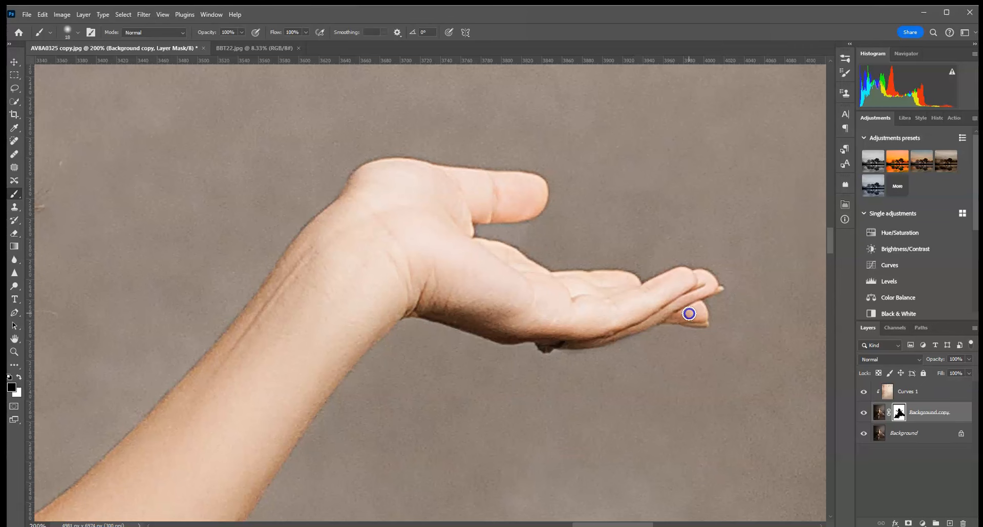
Paint black on the mask along the lower hem of the flowing fabric toward its drooping corner
{"action": "left_click_drag", "start_coordinate": [668, 296], "coordinate": [521, 299]}
{"action": "mouse_move", "coordinate": [441, 297]}
{"action": "left_mouse_down"}
{"action": "mouse_move", "coordinate": [388, 298]}
{"action": "mouse_move", "coordinate": [417, 305]}
{"action": "mouse_move", "coordinate": [532, 286]}
{"action": "left_mouse_up"}
{"action": "mouse_move", "coordinate": [430, 298]}
{"action": "left_mouse_down"}
{"action": "mouse_move", "coordinate": [106, 342]}
{"action": "mouse_move", "coordinate": [97, 334]}
{"action": "mouse_move", "coordinate": [177, 344]}
{"action": "mouse_move", "coordinate": [347, 302]}
{"action": "left_mouse_up"}
{"action": "mouse_move", "coordinate": [553, 287]}
{"action": "left_mouse_down"}
{"action": "mouse_move", "coordinate": [456, 323]}
{"action": "mouse_move", "coordinate": [566, 333]}
{"action": "mouse_move", "coordinate": [702, 324]}
{"action": "left_mouse_up"}
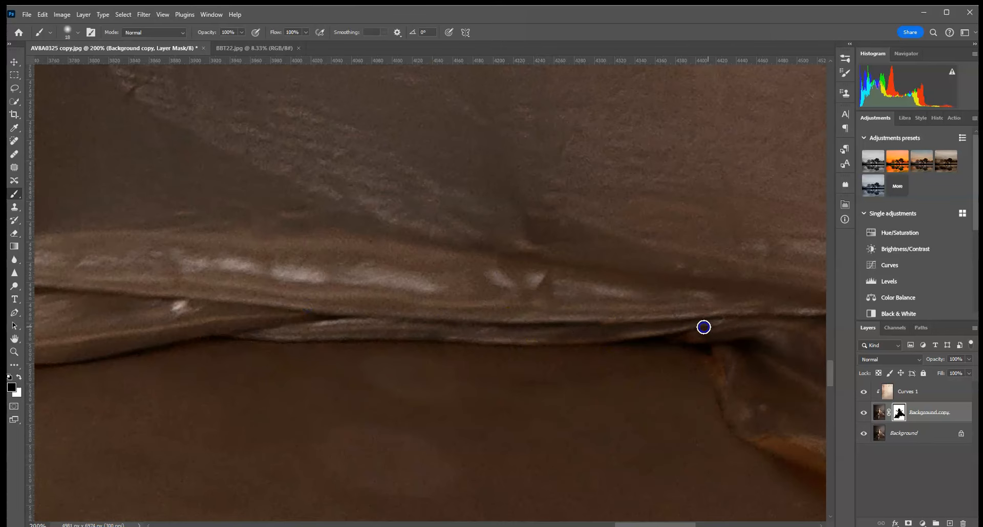
{"action": "left_click_drag", "start_coordinate": [437, 309], "coordinate": [329, 278]}
{"action": "left_click_drag", "start_coordinate": [358, 323], "coordinate": [543, 458]}
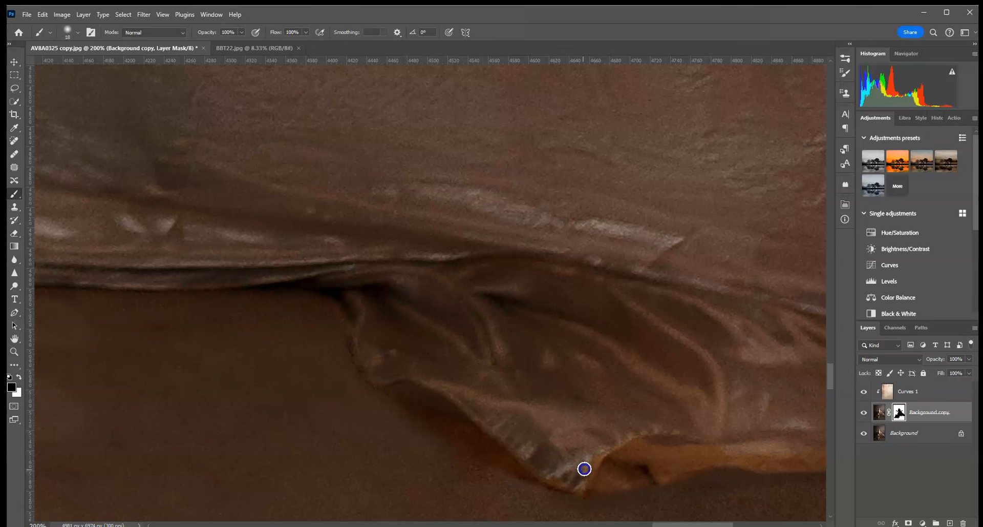
Refine the mask at the pointed tip of the fabric's drooping corner with black over the cloth
{"action": "mouse_move", "coordinate": [687, 452]}
{"action": "left_mouse_down"}
{"action": "mouse_move", "coordinate": [624, 442]}
{"action": "mouse_move", "coordinate": [693, 472]}
{"action": "mouse_move", "coordinate": [706, 454]}
{"action": "mouse_move", "coordinate": [755, 443]}
{"action": "mouse_move", "coordinate": [400, 401]}
{"action": "left_mouse_up"}
{"action": "mouse_move", "coordinate": [250, 412]}
{"action": "left_mouse_down"}
{"action": "mouse_move", "coordinate": [285, 419]}
{"action": "mouse_move", "coordinate": [279, 427]}
{"action": "mouse_move", "coordinate": [316, 465]}
{"action": "left_mouse_up"}
{"action": "key", "text": "x"}
{"action": "left_click", "coordinate": [263, 430]}
{"action": "left_click_drag", "start_coordinate": [267, 434], "coordinate": [253, 433]}
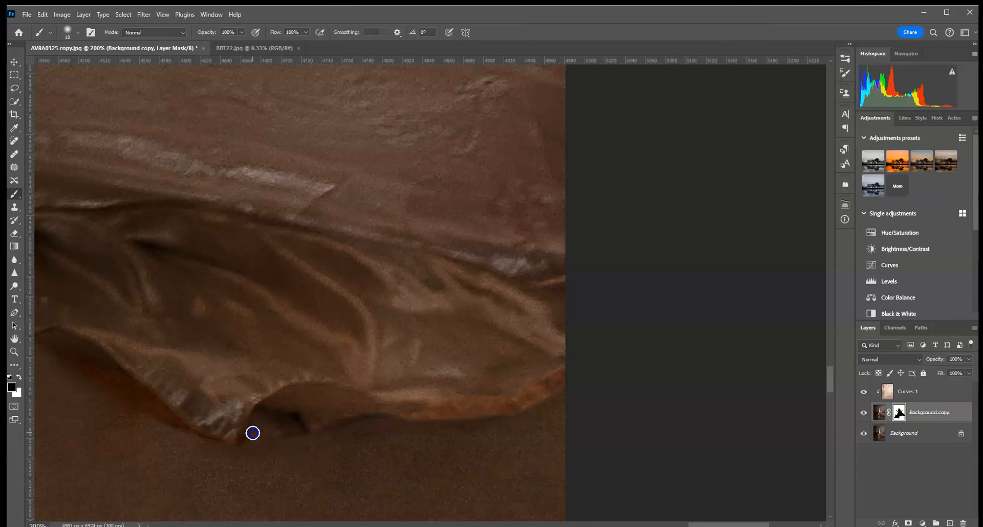
Clean the drooping corner's lower edge out to the image border, with white over the floor and black over the cloth
{"action": "key", "text": "x"}
{"action": "left_click", "coordinate": [279, 453]}
{"action": "left_click", "coordinate": [315, 437]}
{"action": "mouse_move", "coordinate": [482, 423]}
{"action": "left_mouse_down"}
{"action": "mouse_move", "coordinate": [501, 398]}
{"action": "mouse_move", "coordinate": [450, 401]}
{"action": "mouse_move", "coordinate": [481, 397]}
{"action": "left_mouse_up"}
{"action": "key", "text": "x"}
{"action": "left_click", "coordinate": [417, 408]}
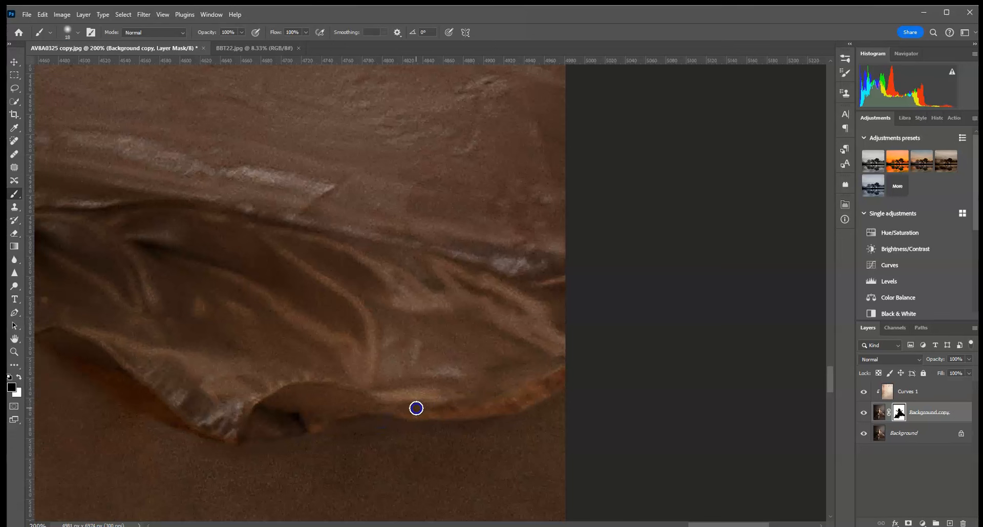
{"action": "left_click", "coordinate": [557, 373]}
Paint white on the mask over the floor just below the flowing fabric's hem
{"action": "left_click_drag", "start_coordinate": [306, 379], "coordinate": [691, 361]}
{"action": "left_click_drag", "start_coordinate": [287, 400], "coordinate": [681, 418]}
{"action": "left_click_drag", "start_coordinate": [307, 390], "coordinate": [474, 393]}
{"action": "left_click_drag", "start_coordinate": [249, 397], "coordinate": [380, 397]}
{"action": "left_click_drag", "start_coordinate": [410, 351], "coordinate": [610, 318]}
{"action": "left_click", "coordinate": [397, 364]}
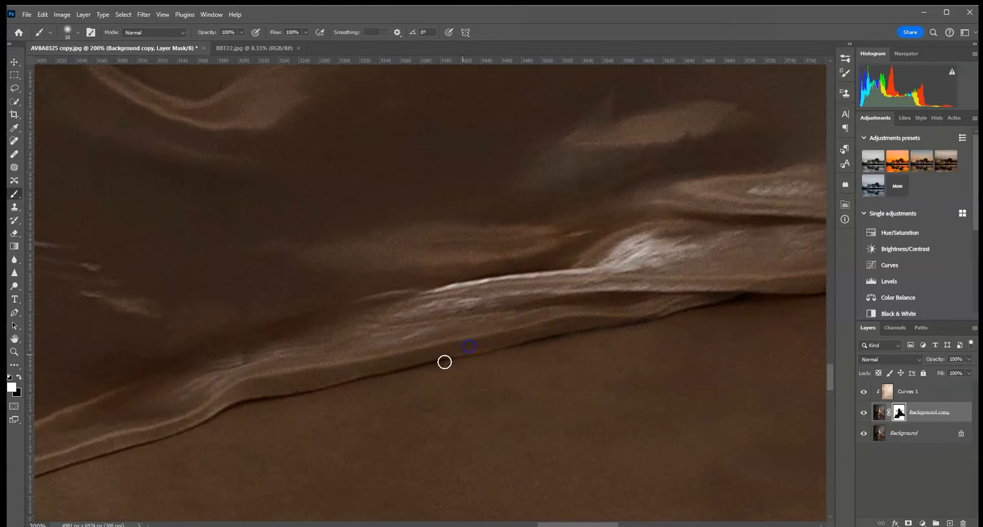
{"action": "left_click", "coordinate": [533, 353]}
Touch up the mask where the flowing fabric's hem meets the gown beside the leg
{"action": "left_click_drag", "start_coordinate": [223, 413], "coordinate": [621, 264]}
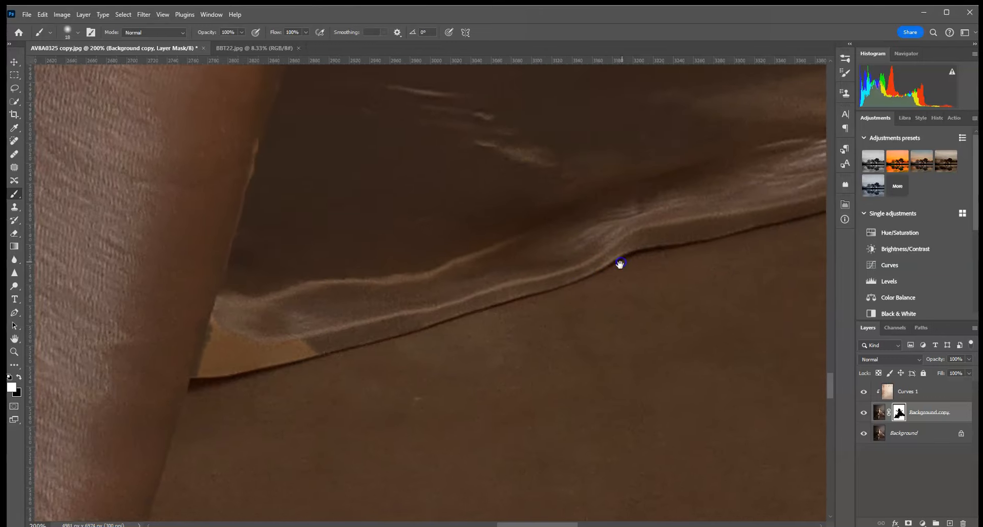
{"action": "left_click_drag", "start_coordinate": [309, 403], "coordinate": [477, 365]}
{"action": "mouse_move", "coordinate": [499, 287]}
{"action": "left_mouse_down"}
{"action": "mouse_move", "coordinate": [415, 291]}
{"action": "mouse_move", "coordinate": [487, 253]}
{"action": "left_mouse_up"}
{"action": "mouse_move", "coordinate": [348, 305]}
{"action": "left_mouse_down"}
{"action": "mouse_move", "coordinate": [444, 294]}
{"action": "mouse_move", "coordinate": [444, 311]}
{"action": "mouse_move", "coordinate": [392, 325]}
{"action": "mouse_move", "coordinate": [442, 311]}
{"action": "left_mouse_up"}
{"action": "left_click_drag", "start_coordinate": [223, 472], "coordinate": [439, 270]}
{"action": "left_click_drag", "start_coordinate": [324, 454], "coordinate": [384, 202]}
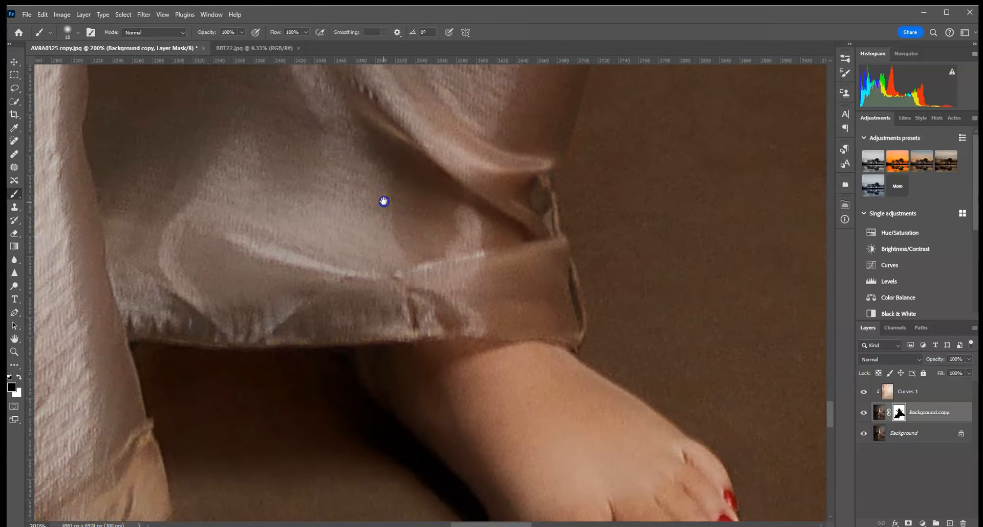
Refine the mask around the forward foot with black near the toes and white over the floor along its inner edge
{"action": "left_click_drag", "start_coordinate": [584, 410], "coordinate": [379, 183]}
{"action": "left_click_drag", "start_coordinate": [436, 350], "coordinate": [435, 346]}
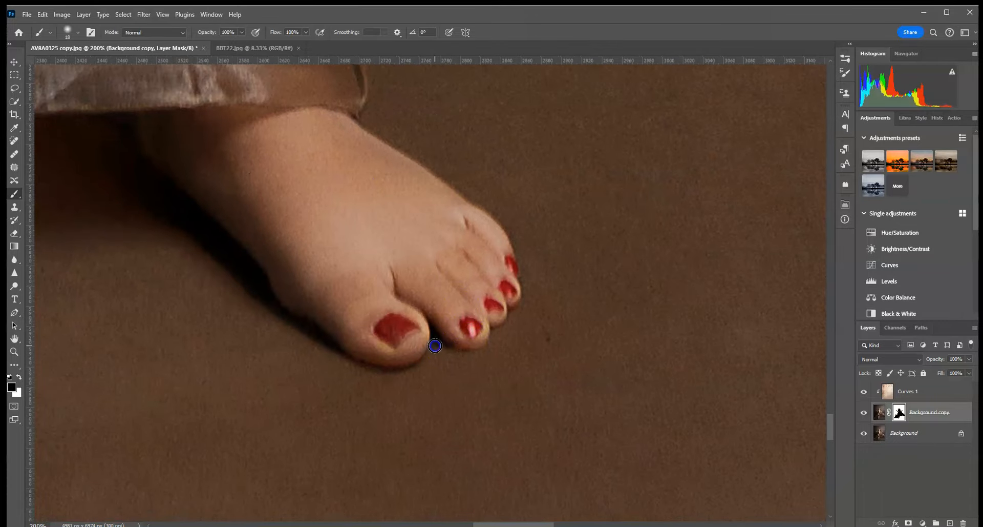
{"action": "key", "text": "x"}
{"action": "left_click_drag", "start_coordinate": [394, 290], "coordinate": [368, 350]}
{"action": "left_click_drag", "start_coordinate": [160, 254], "coordinate": [207, 255]}
{"action": "left_click_drag", "start_coordinate": [150, 197], "coordinate": [180, 225]}
{"action": "left_click_drag", "start_coordinate": [182, 261], "coordinate": [480, 415]}
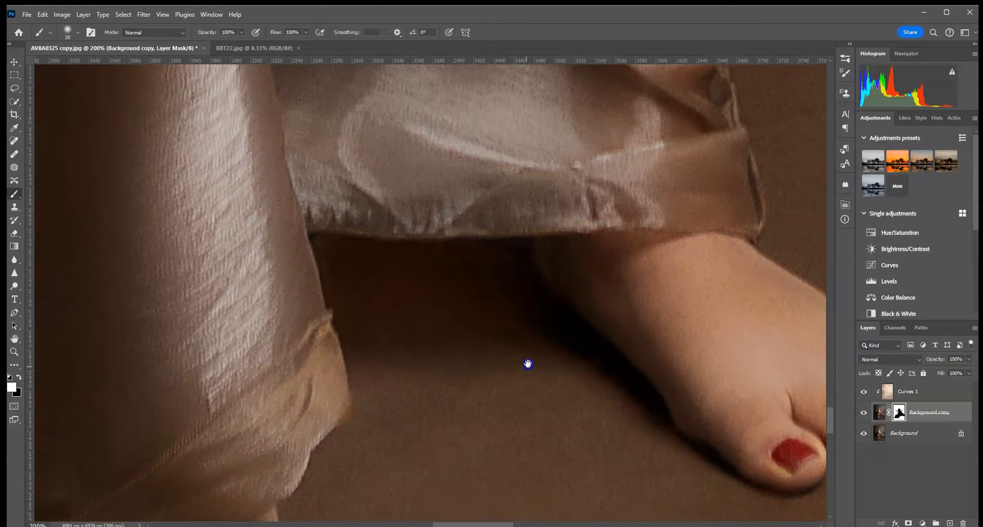
Touch up the mask below the gown cuff and paint black over the toes of the other foot
{"action": "left_click_drag", "start_coordinate": [528, 363], "coordinate": [542, 230]}
{"action": "left_click", "coordinate": [549, 237]}
{"action": "left_click_drag", "start_coordinate": [464, 347], "coordinate": [453, 366]}
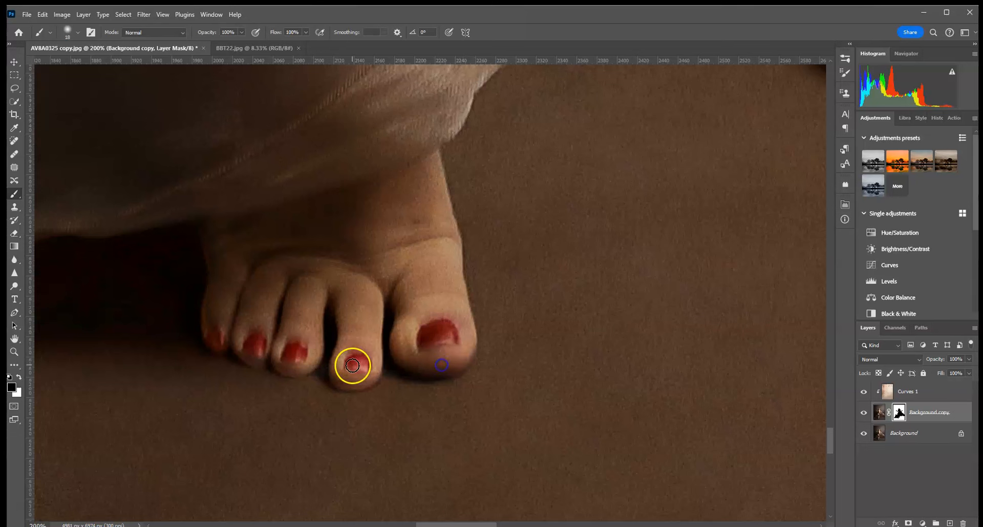
{"action": "mouse_move", "coordinate": [346, 381]}
{"action": "left_mouse_down"}
{"action": "mouse_move", "coordinate": [292, 372]}
{"action": "mouse_move", "coordinate": [303, 367]}
{"action": "mouse_move", "coordinate": [308, 390]}
{"action": "mouse_move", "coordinate": [318, 379]}
{"action": "mouse_move", "coordinate": [555, 329]}
{"action": "mouse_move", "coordinate": [562, 360]}
{"action": "left_mouse_up"}
{"action": "key", "text": "x"}
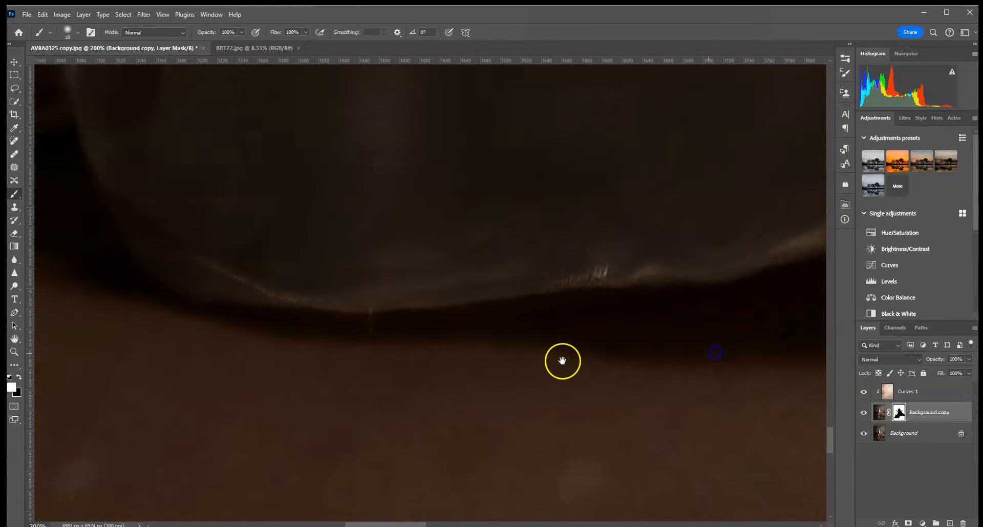
Touch up the mask with white along the floor edge of the dark fabric train
{"action": "left_click_drag", "start_coordinate": [358, 324], "coordinate": [643, 366]}
{"action": "left_click_drag", "start_coordinate": [287, 319], "coordinate": [508, 400]}
{"action": "left_click_drag", "start_coordinate": [488, 271], "coordinate": [454, 484]}
{"action": "left_click_drag", "start_coordinate": [569, 131], "coordinate": [561, 251]}
Paint black on the mask around the edges of the train's raised fold to remove the texture from the cloth
{"action": "key", "text": "x"}
{"action": "mouse_move", "coordinate": [551, 285]}
{"action": "left_mouse_down"}
{"action": "mouse_move", "coordinate": [490, 338]}
{"action": "mouse_move", "coordinate": [500, 339]}
{"action": "left_mouse_up"}
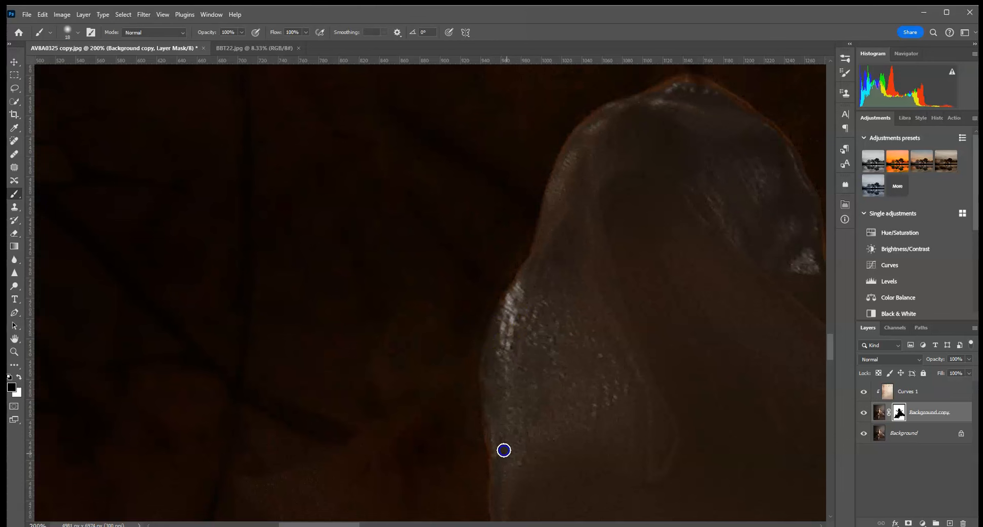
{"action": "left_click_drag", "start_coordinate": [487, 307], "coordinate": [333, 338]}
{"action": "left_click", "coordinate": [361, 186]}
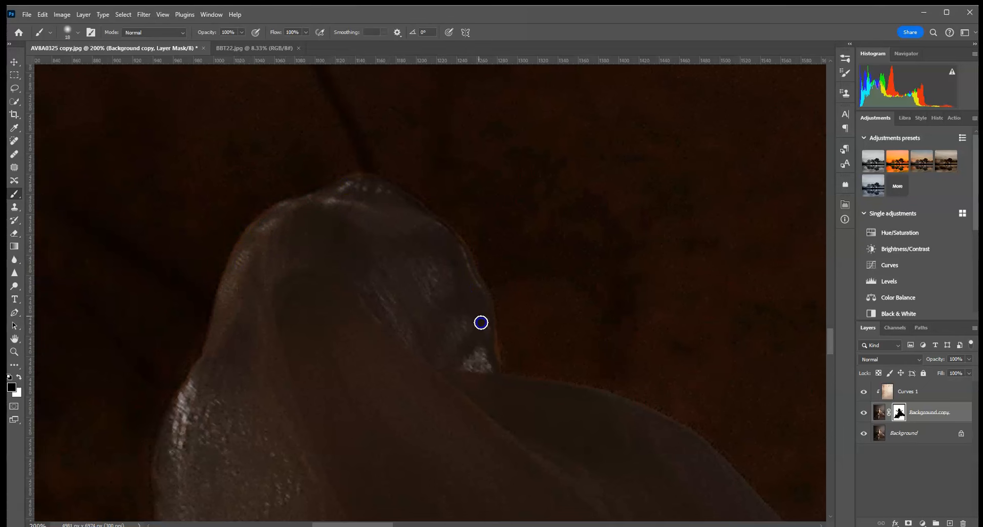
{"action": "left_click_drag", "start_coordinate": [518, 364], "coordinate": [200, 179]}
Refine the mask in the notch between the train and gown, and paint black up the gown's shadowed side
{"action": "left_click_drag", "start_coordinate": [402, 123], "coordinate": [461, 159]}
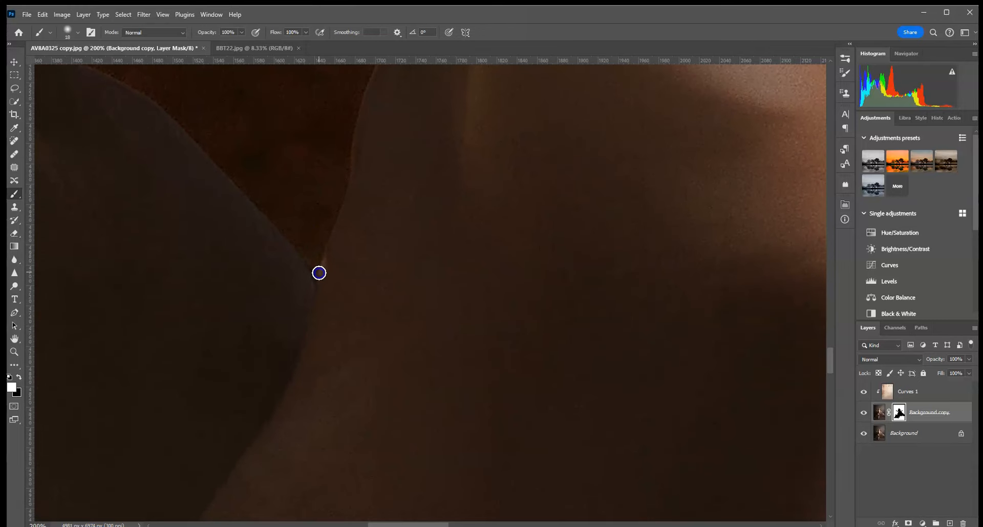
{"action": "left_click_drag", "start_coordinate": [392, 213], "coordinate": [354, 369]}
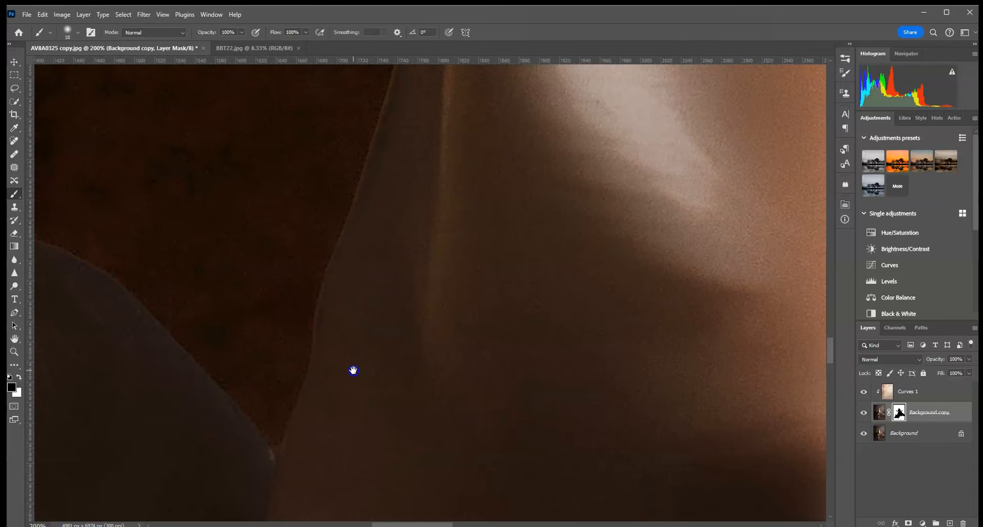
{"action": "left_click_drag", "start_coordinate": [395, 258], "coordinate": [362, 277]}
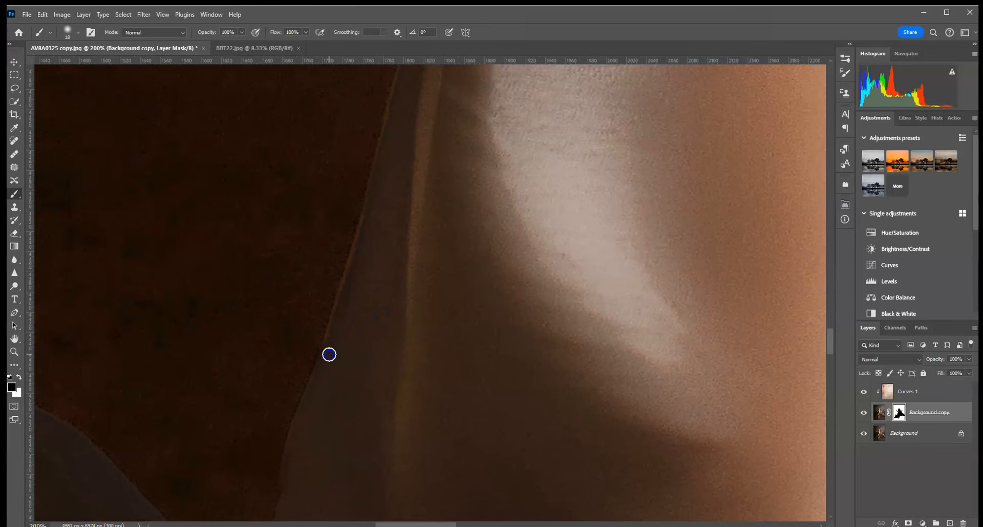
{"action": "left_click_drag", "start_coordinate": [401, 178], "coordinate": [360, 323]}
{"action": "left_click_drag", "start_coordinate": [399, 293], "coordinate": [369, 336]}
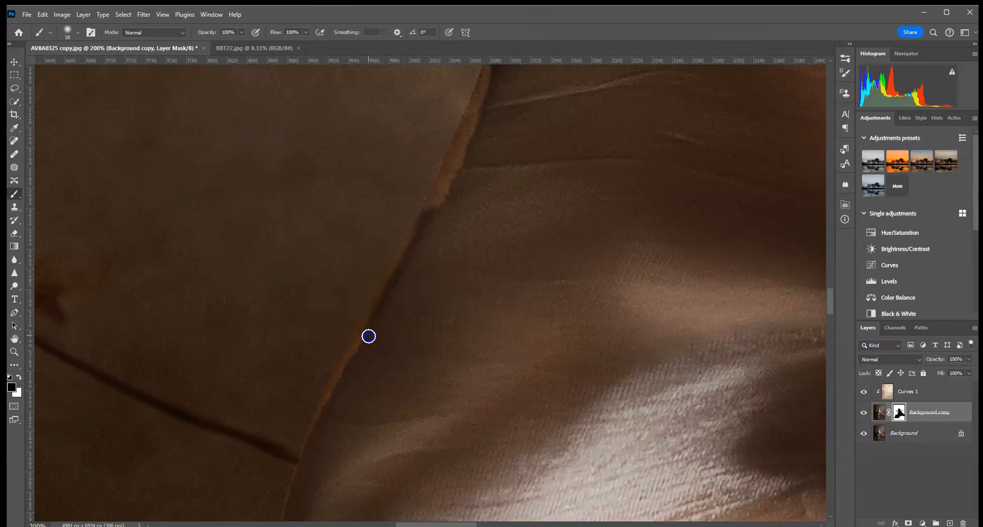
Paint black on the mask along the gown's upper side edge, and fit the whole portrait in view
{"action": "mouse_move", "coordinate": [439, 237]}
{"action": "left_mouse_down"}
{"action": "mouse_move", "coordinate": [418, 235]}
{"action": "mouse_move", "coordinate": [440, 196]}
{"action": "mouse_move", "coordinate": [462, 186]}
{"action": "left_mouse_up"}
{"action": "left_click_drag", "start_coordinate": [533, 185], "coordinate": [429, 402]}
{"action": "left_click_drag", "start_coordinate": [415, 234], "coordinate": [353, 393]}
{"action": "left_click_drag", "start_coordinate": [480, 218], "coordinate": [382, 439]}
{"action": "mouse_move", "coordinate": [525, 88]}
{"action": "left_mouse_down"}
{"action": "mouse_move", "coordinate": [415, 351]}
{"action": "mouse_move", "coordinate": [558, 424]}
{"action": "mouse_move", "coordinate": [710, 336]}
{"action": "mouse_move", "coordinate": [711, 384]}
{"action": "left_mouse_up"}
{"action": "key", "text": "ctrl+0"}
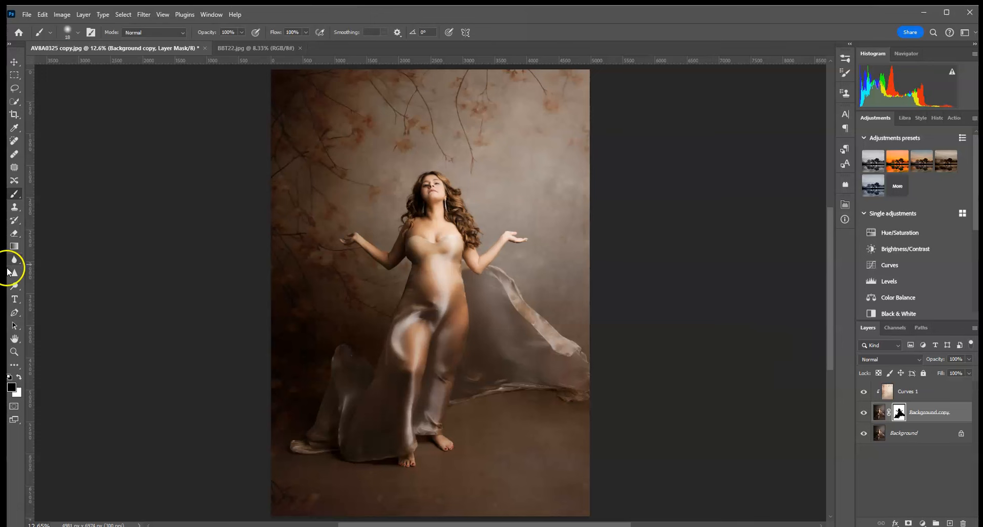
Set the soft round brush to 1811 px at 10% opacity with white as the foreground color
{"action": "left_click", "coordinate": [82, 33]}
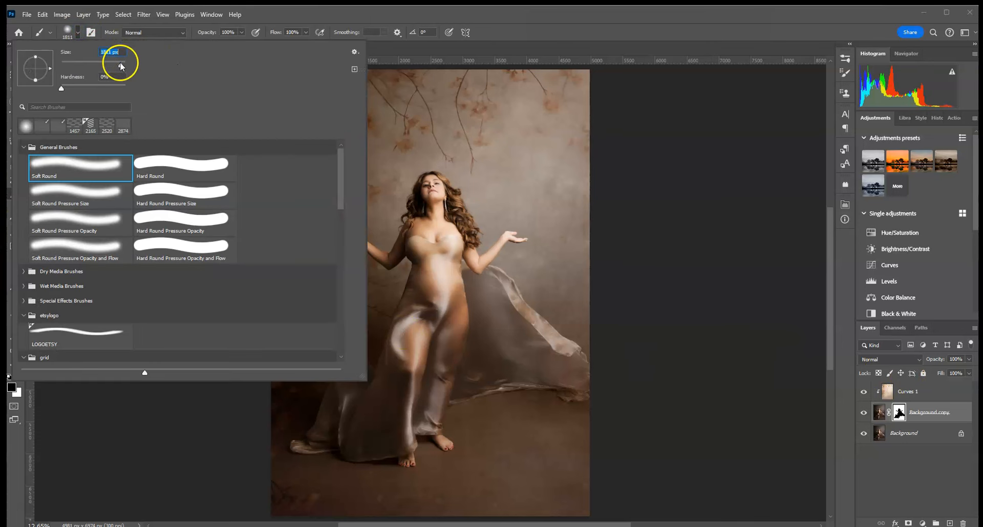
{"action": "left_click", "coordinate": [235, 33]}
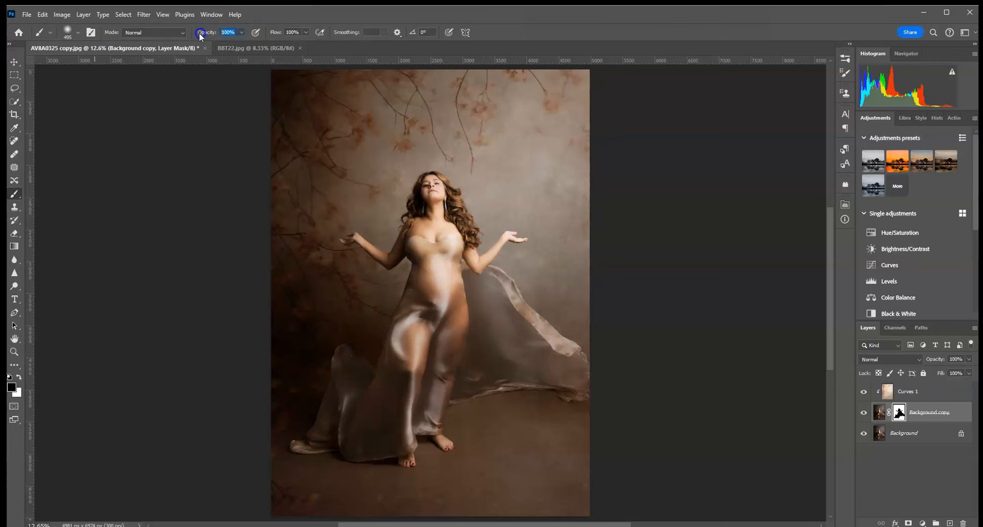
{"action": "type", "text": "10"}
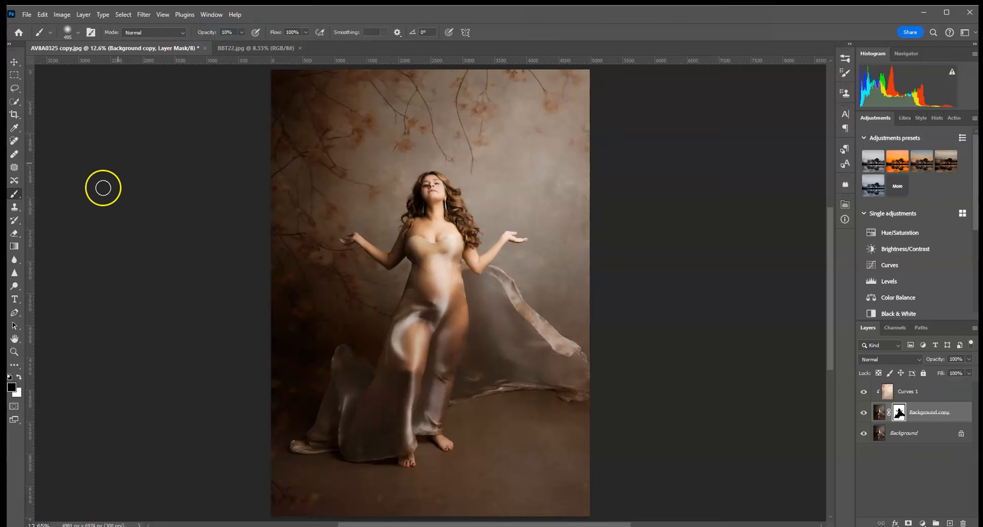
{"action": "left_click", "coordinate": [19, 377]}
{"action": "left_click", "coordinate": [78, 32]}
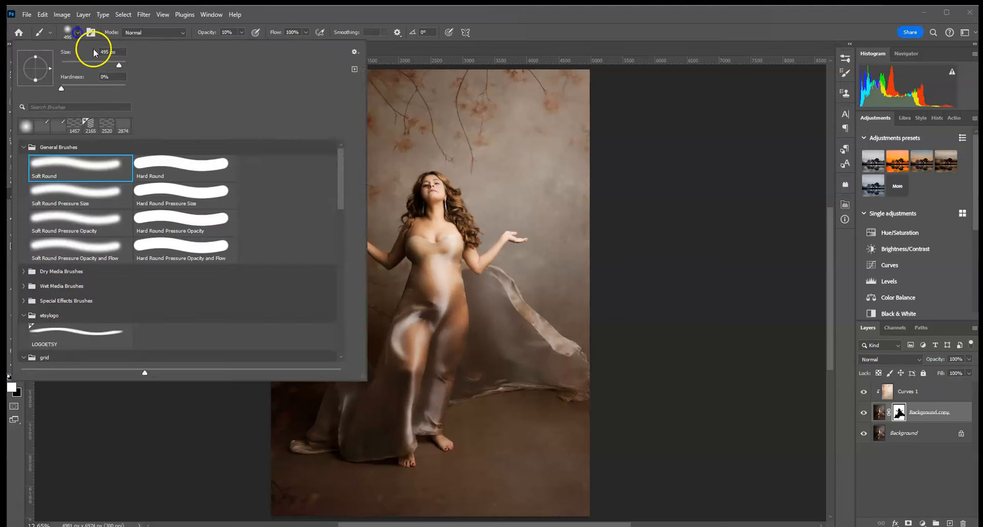
Paint faint white on the mask over the fabric hems and surrounding floor to blend in the texture
{"action": "left_click", "coordinate": [514, 380]}
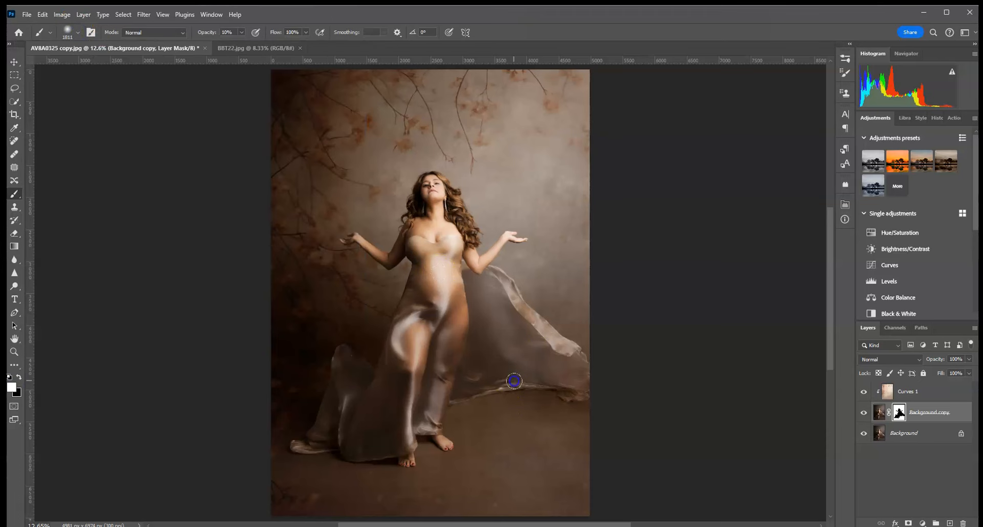
{"action": "left_click_drag", "start_coordinate": [540, 399], "coordinate": [491, 404]}
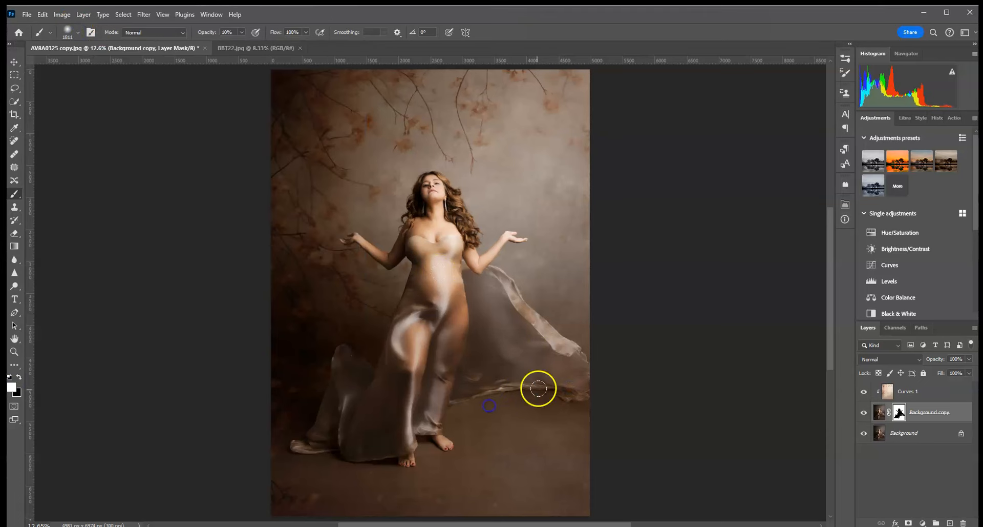
{"action": "left_click_drag", "start_coordinate": [386, 395], "coordinate": [350, 368]}
{"action": "mouse_move", "coordinate": [557, 463]}
{"action": "left_mouse_down"}
{"action": "mouse_move", "coordinate": [312, 445]}
{"action": "mouse_move", "coordinate": [336, 333]}
{"action": "left_mouse_up"}
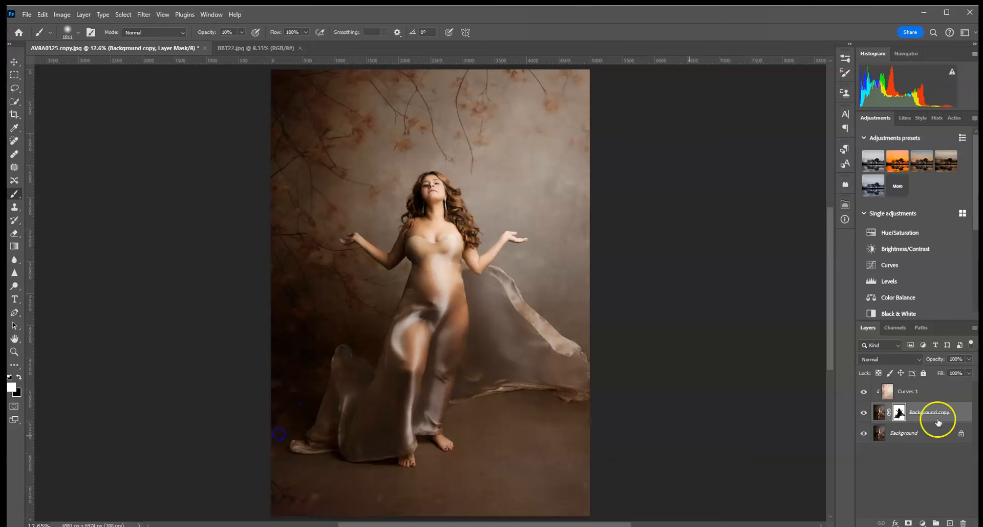
{"action": "left_click_drag", "start_coordinate": [377, 425], "coordinate": [350, 449]}
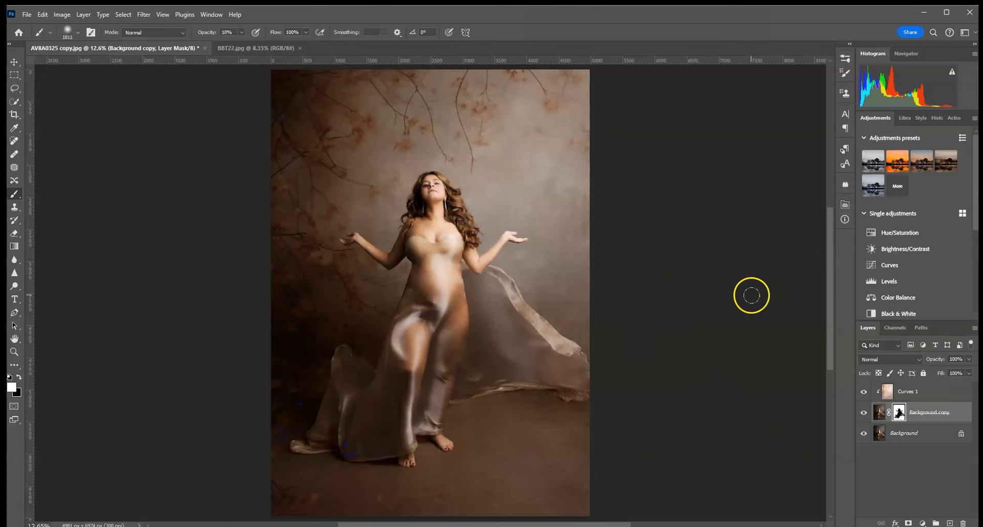
Examine the texture blend up close around the gown, the train and the flowing fabric
{"action": "scroll", "coordinate": [751, 294], "scroll_direction": "up", "scroll_amount": 3}
{"action": "scroll", "coordinate": [751, 295], "scroll_direction": "up", "scroll_amount": 1}
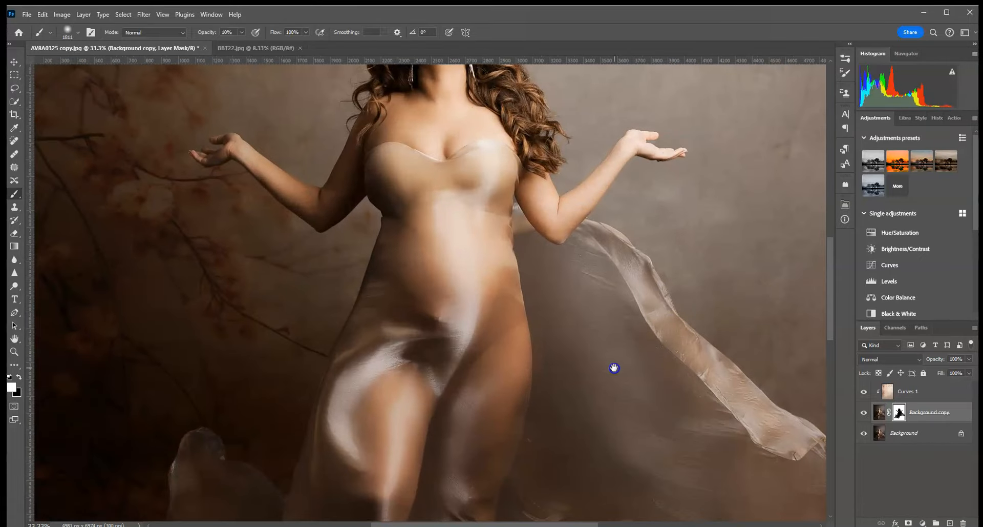
{"action": "left_click_drag", "start_coordinate": [614, 367], "coordinate": [551, 154]}
{"action": "mouse_move", "coordinate": [349, 379]}
{"action": "left_mouse_down"}
{"action": "mouse_move", "coordinate": [631, 233]}
{"action": "mouse_move", "coordinate": [668, 287]}
{"action": "left_mouse_up"}
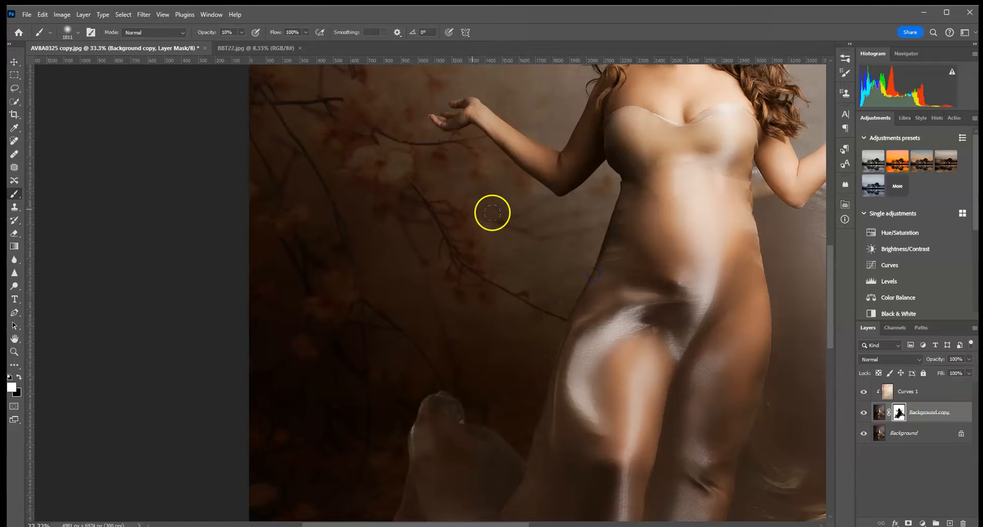
{"action": "left_click_drag", "start_coordinate": [492, 213], "coordinate": [333, 315]}
{"action": "mouse_move", "coordinate": [527, 485]}
{"action": "left_mouse_down"}
{"action": "mouse_move", "coordinate": [515, 327]}
{"action": "mouse_move", "coordinate": [358, 328]}
{"action": "left_mouse_up"}
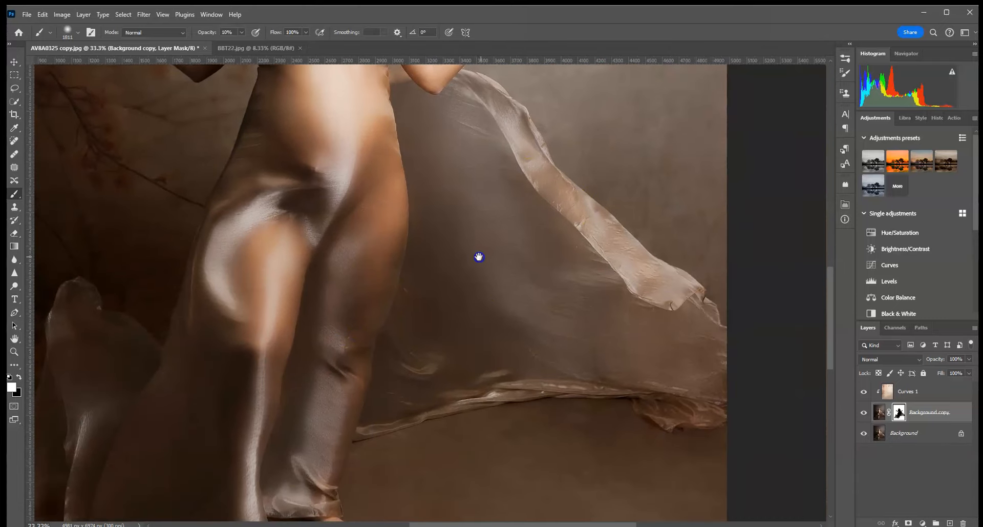
{"action": "left_click_drag", "start_coordinate": [479, 258], "coordinate": [464, 294]}
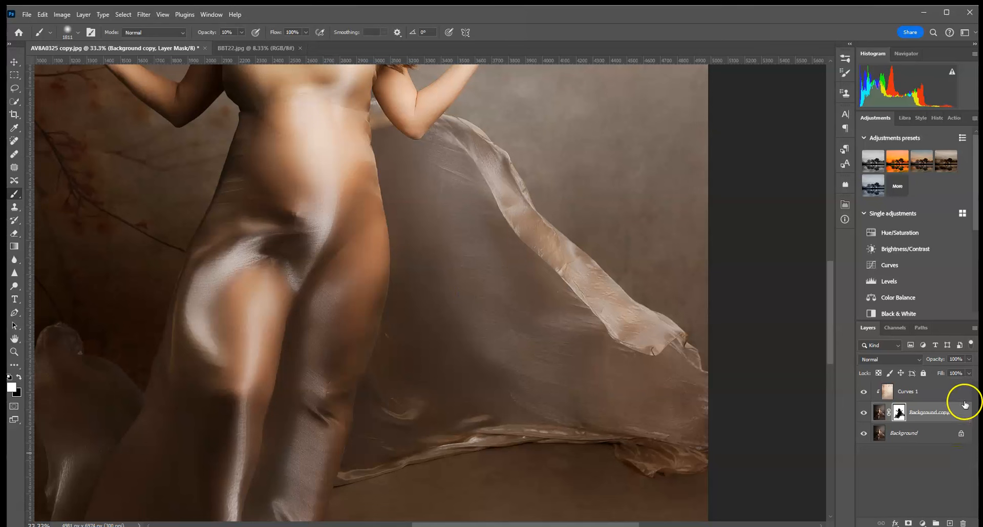
Add a blank layer directly above the Background layer and set its blend mode to Color
{"action": "left_click", "coordinate": [909, 434]}
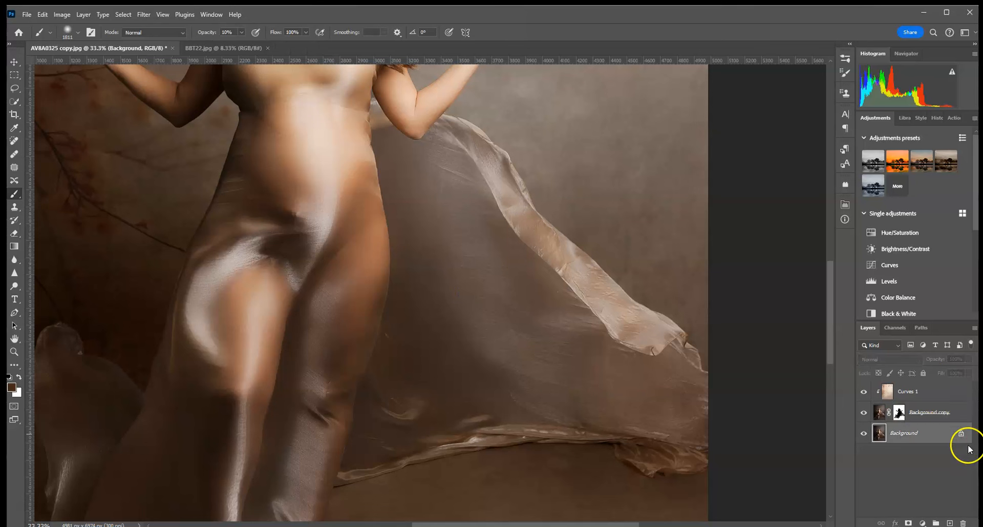
{"action": "left_click", "coordinate": [947, 522]}
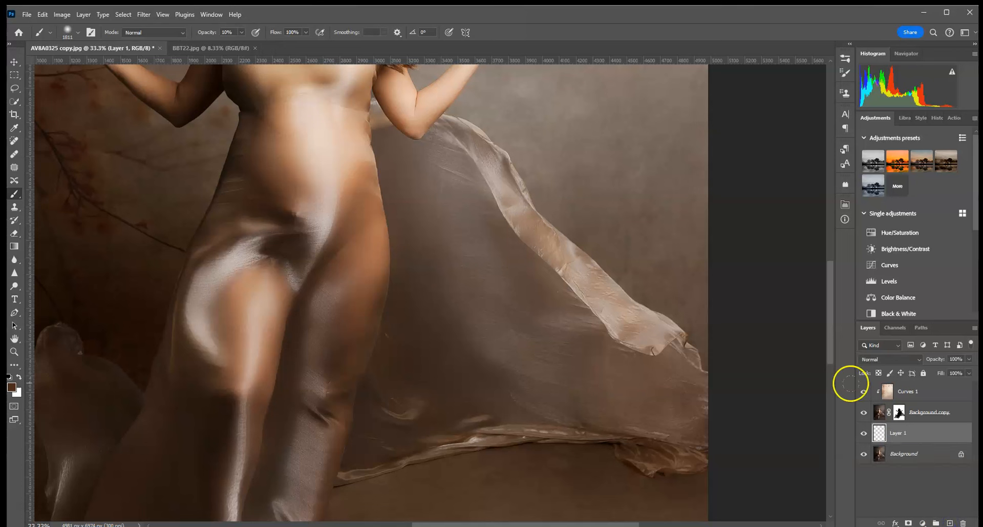
{"action": "left_click", "coordinate": [914, 359]}
{"action": "left_click", "coordinate": [887, 508]}
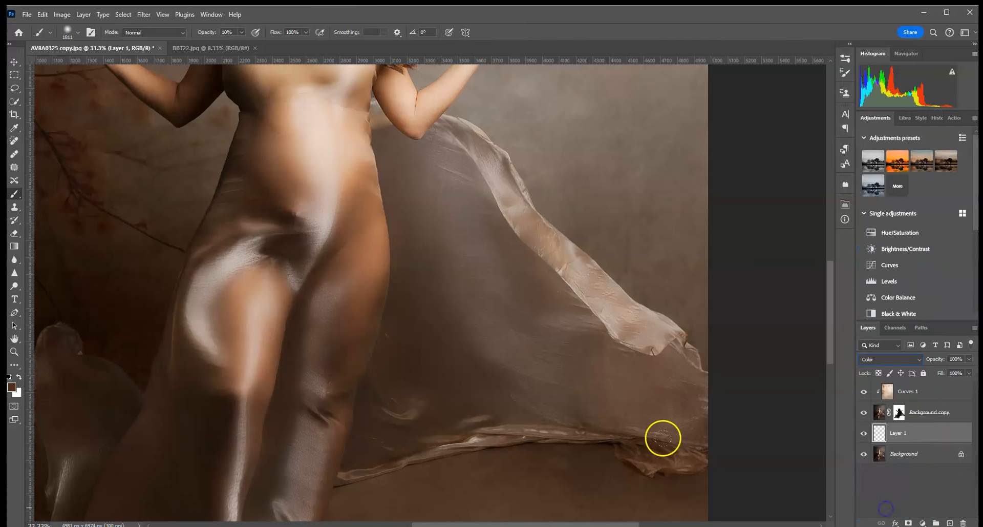
Set the soft round brush to 495 px at 20% opacity with a sampled tan foreground color
{"action": "left_click", "coordinate": [78, 31]}
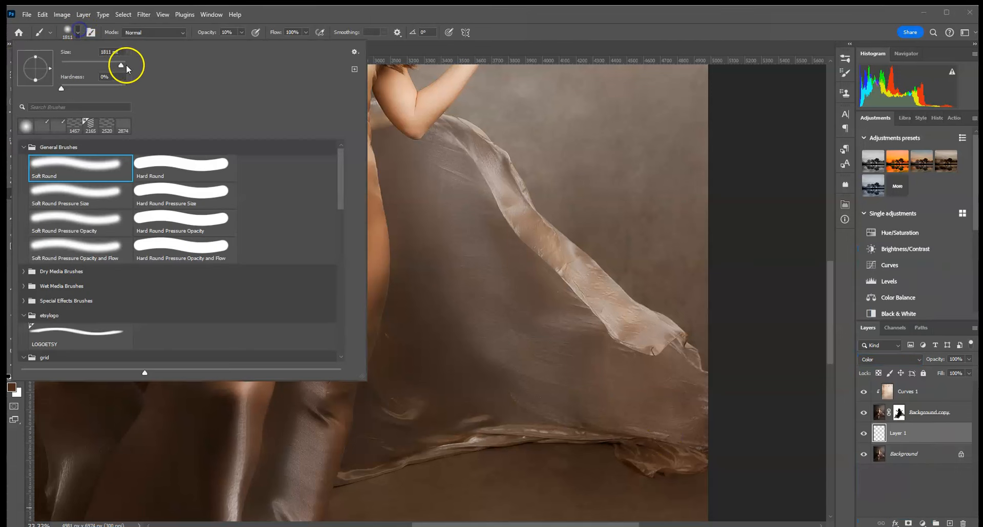
{"action": "left_click", "coordinate": [229, 32]}
{"action": "type", "text": "20"}
{"action": "key", "text": "Return"}
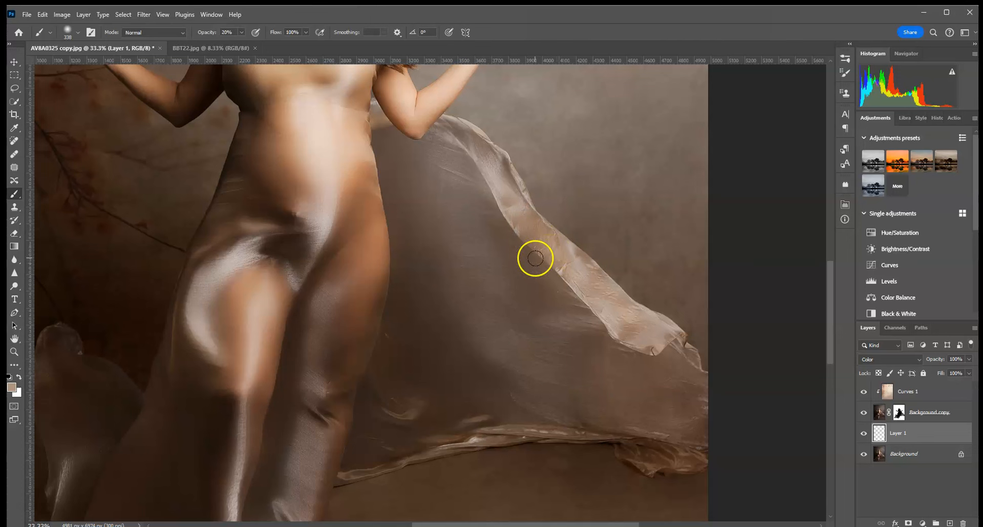
{"action": "left_click", "coordinate": [70, 37]}
Paint the sampled tan on the Color layer over the sheer flowing fabric beside the gown, and compare the layer's effect
{"action": "left_click", "coordinate": [437, 171]}
{"action": "left_click", "coordinate": [474, 219]}
{"action": "left_click", "coordinate": [473, 314]}
{"action": "left_click", "coordinate": [447, 175]}
{"action": "left_click", "coordinate": [535, 354]}
{"action": "left_click", "coordinate": [501, 319]}
{"action": "left_click", "coordinate": [477, 319]}
{"action": "left_click", "coordinate": [463, 392]}
{"action": "left_click", "coordinate": [523, 211]}
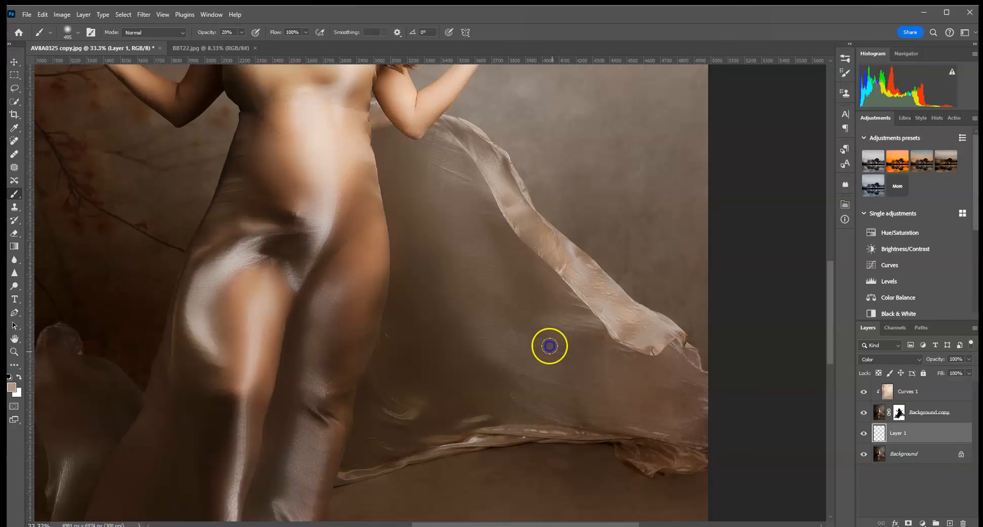
{"action": "left_click", "coordinate": [701, 439]}
{"action": "left_click", "coordinate": [865, 433]}
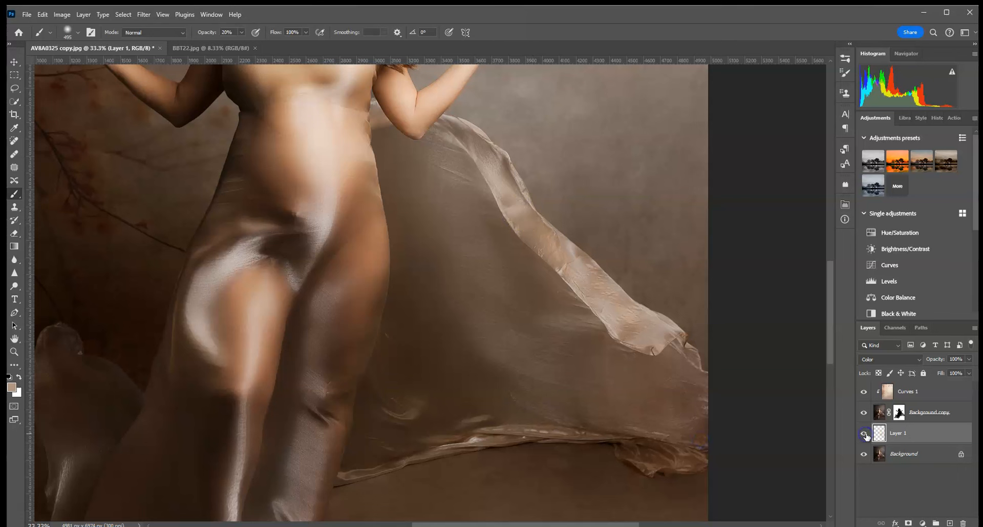
Raise the brush opacity to 66% and paint more tan over the sheer flowing fabric to even out its color
{"action": "left_click", "coordinate": [241, 33]}
{"action": "left_click", "coordinate": [263, 43]}
{"action": "left_click", "coordinate": [405, 213]}
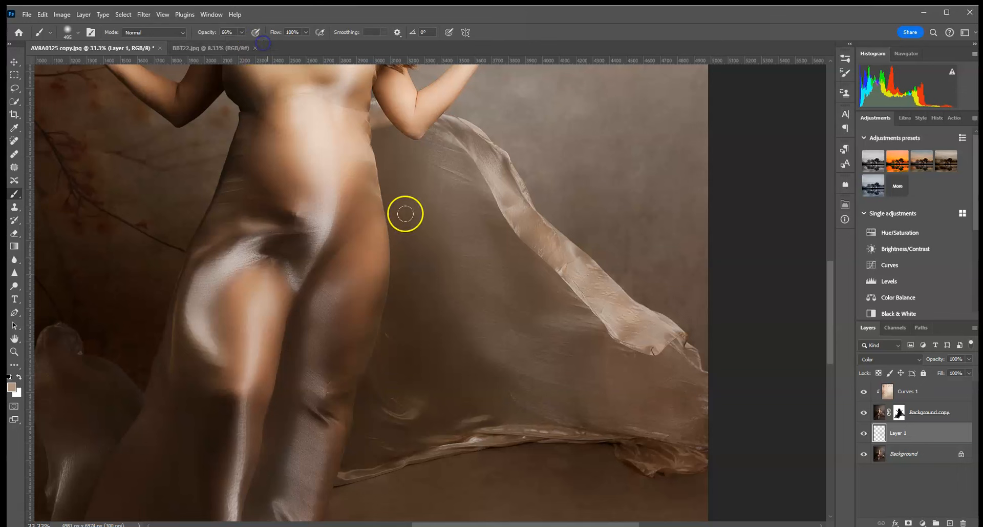
{"action": "left_click_drag", "start_coordinate": [477, 258], "coordinate": [494, 289]}
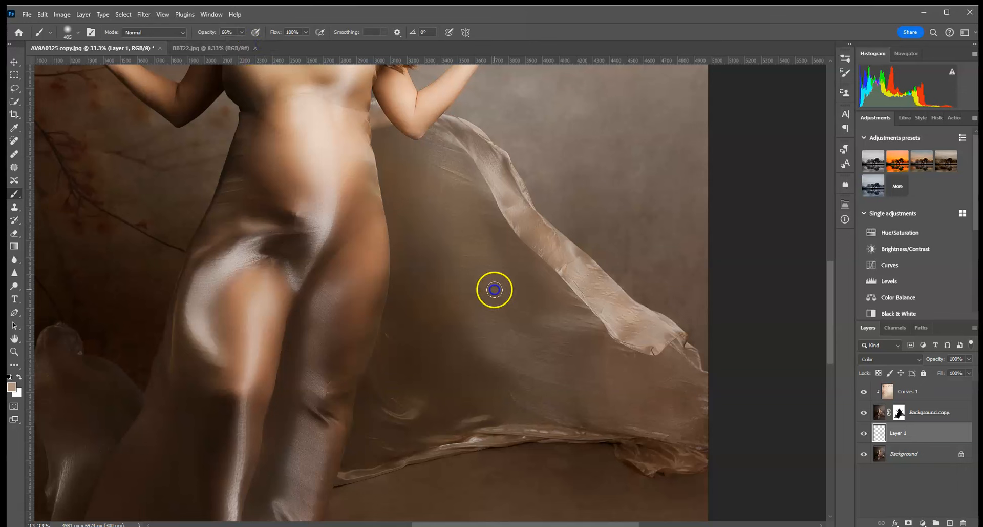
{"action": "mouse_move", "coordinate": [453, 165]}
{"action": "left_mouse_down"}
{"action": "mouse_move", "coordinate": [517, 249]}
{"action": "mouse_move", "coordinate": [486, 191]}
{"action": "mouse_move", "coordinate": [504, 261]}
{"action": "mouse_move", "coordinate": [700, 407]}
{"action": "left_mouse_up"}
{"action": "mouse_move", "coordinate": [569, 404]}
{"action": "left_mouse_down"}
{"action": "mouse_move", "coordinate": [543, 390]}
{"action": "mouse_move", "coordinate": [482, 399]}
{"action": "left_mouse_up"}
{"action": "left_click_drag", "start_coordinate": [393, 369], "coordinate": [494, 179]}
{"action": "mouse_move", "coordinate": [441, 292]}
{"action": "left_mouse_down"}
{"action": "mouse_move", "coordinate": [418, 237]}
{"action": "mouse_move", "coordinate": [441, 257]}
{"action": "mouse_move", "coordinate": [374, 336]}
{"action": "left_mouse_up"}
Sample dark brown from the train and paint it over the lower gown and the train on the Color layer
{"action": "mouse_move", "coordinate": [418, 92]}
{"action": "left_mouse_down"}
{"action": "mouse_move", "coordinate": [345, 220]}
{"action": "mouse_move", "coordinate": [329, 331]}
{"action": "mouse_move", "coordinate": [230, 333]}
{"action": "mouse_move", "coordinate": [227, 400]}
{"action": "left_mouse_up"}
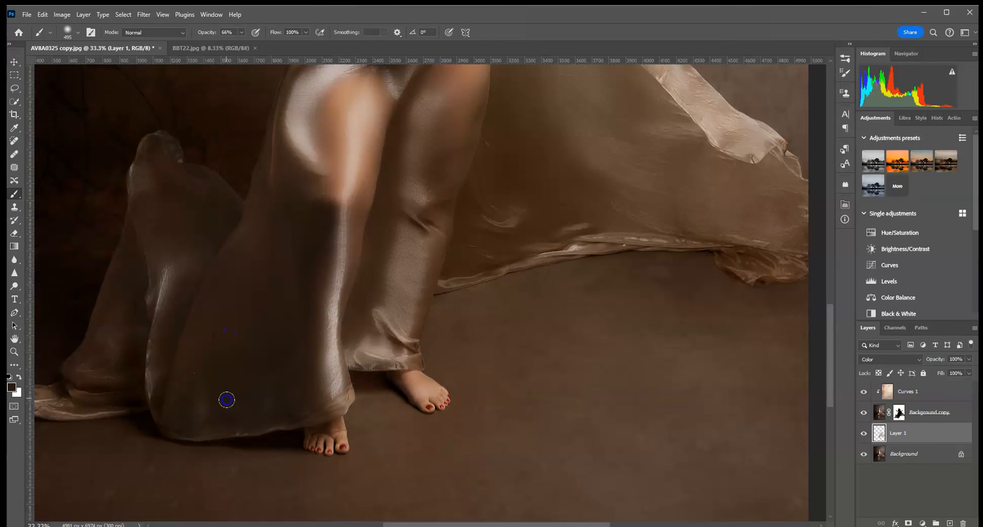
{"action": "left_click_drag", "start_coordinate": [187, 282], "coordinate": [162, 193]}
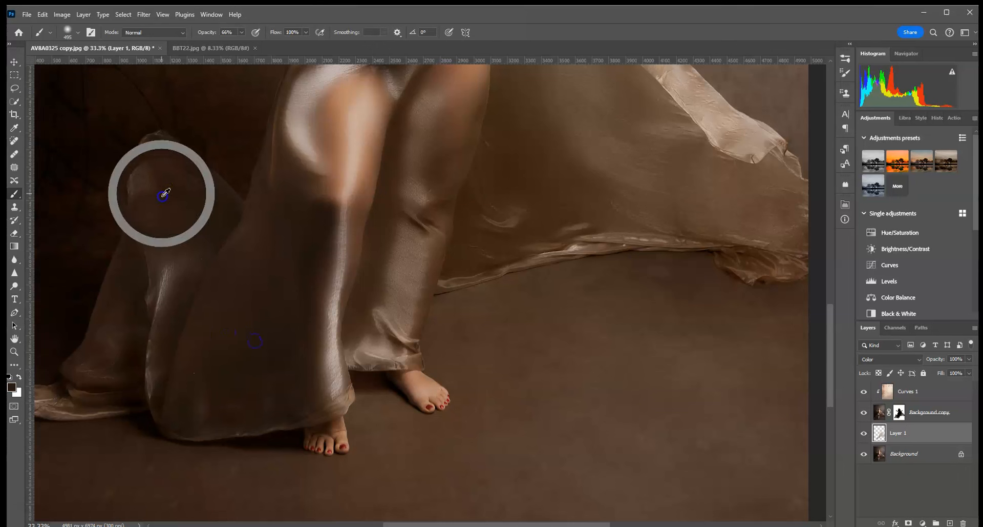
{"action": "left_click_drag", "start_coordinate": [171, 281], "coordinate": [160, 330]}
{"action": "mouse_move", "coordinate": [231, 396]}
{"action": "left_mouse_down"}
{"action": "mouse_move", "coordinate": [319, 327]}
{"action": "mouse_move", "coordinate": [195, 390]}
{"action": "mouse_move", "coordinate": [189, 404]}
{"action": "left_mouse_up"}
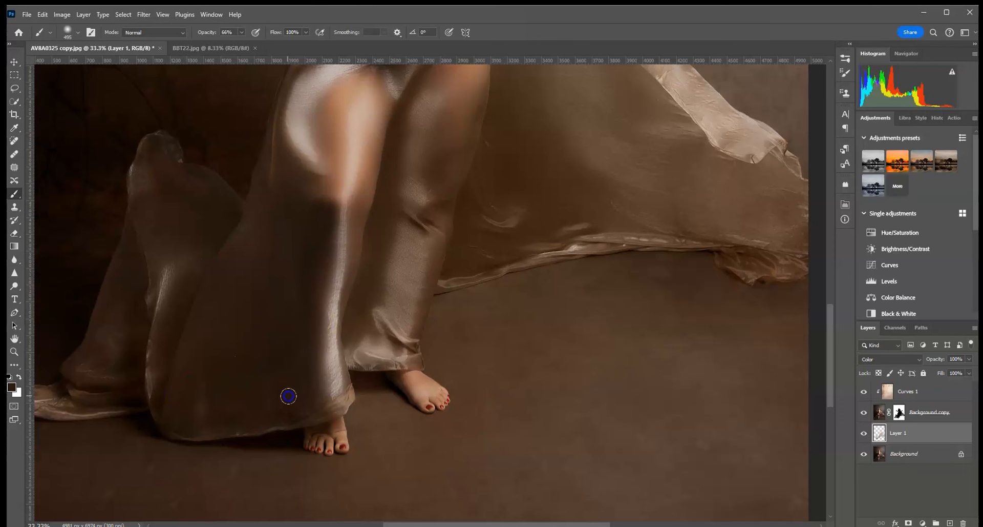
Sample a lighter tan and touch up the color of the gown and fabric on the Color layer
{"action": "left_click_drag", "start_coordinate": [281, 362], "coordinate": [374, 289]}
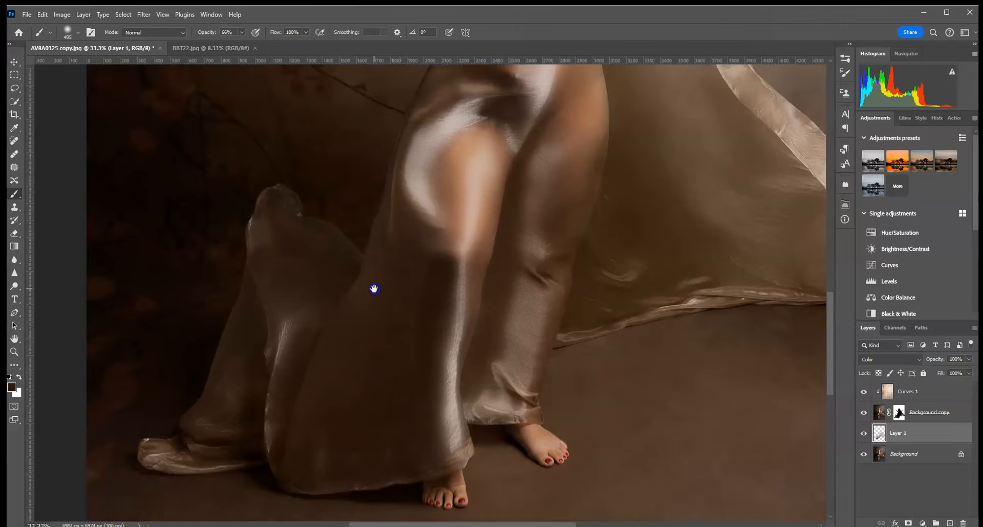
{"action": "mouse_move", "coordinate": [514, 247]}
{"action": "left_mouse_down"}
{"action": "mouse_move", "coordinate": [408, 240]}
{"action": "mouse_move", "coordinate": [473, 219]}
{"action": "left_mouse_up"}
{"action": "left_click_drag", "start_coordinate": [556, 261], "coordinate": [401, 430]}
{"action": "left_click", "coordinate": [337, 369], "text": "alt"}
{"action": "left_click_drag", "start_coordinate": [432, 352], "coordinate": [478, 361]}
{"action": "left_click", "coordinate": [868, 393]}
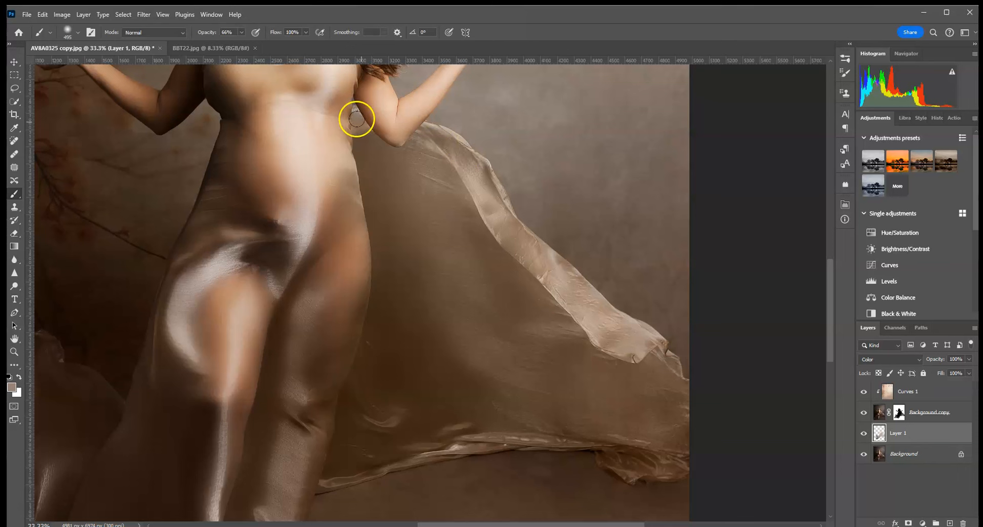
Set Layer 1's opacity to 71% and compare the full portrait with and without the layer corrections
{"action": "left_click_drag", "start_coordinate": [966, 361], "coordinate": [965, 371]}
{"action": "key", "text": "ctrl+0"}
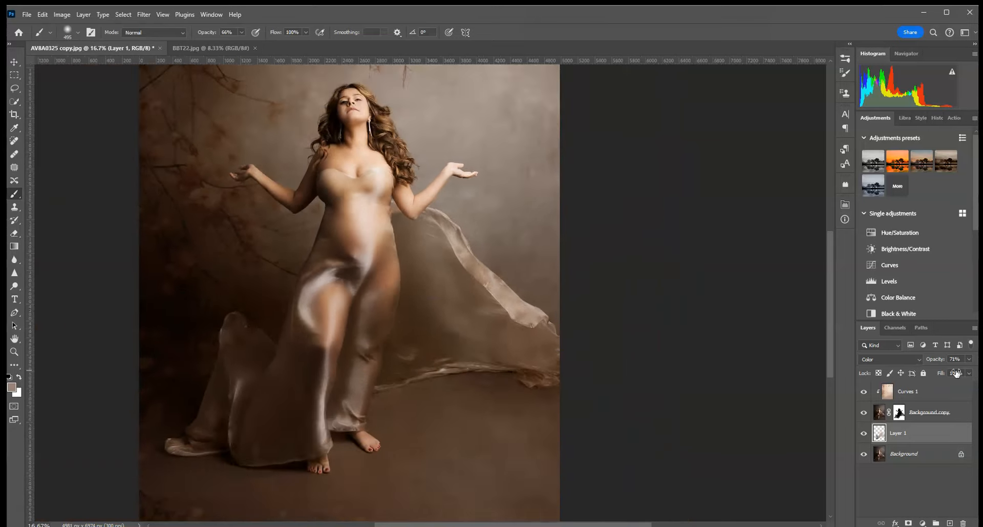
{"action": "left_click", "coordinate": [864, 412]}
{"action": "left_click", "coordinate": [864, 412]}
{"action": "left_click", "coordinate": [863, 434]}
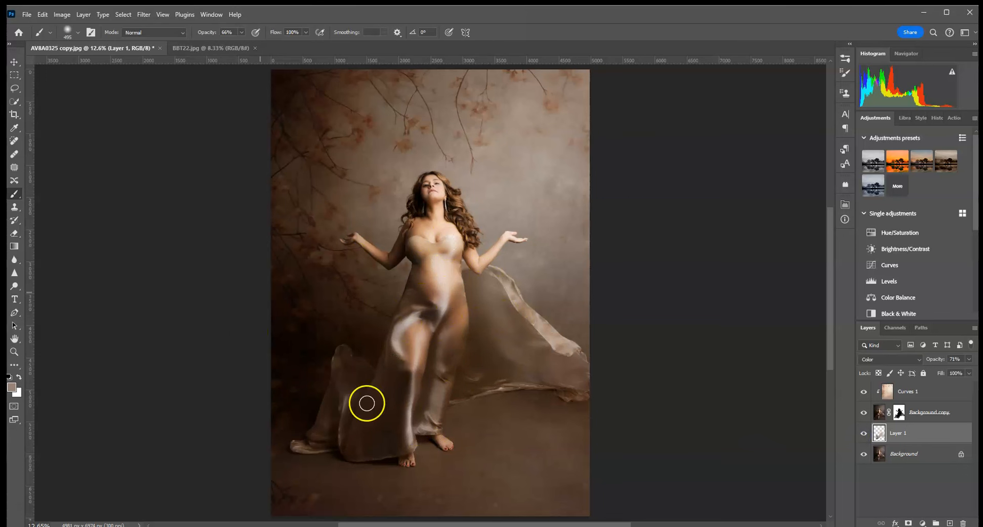
{"action": "key", "text": "ctrl+minus"}
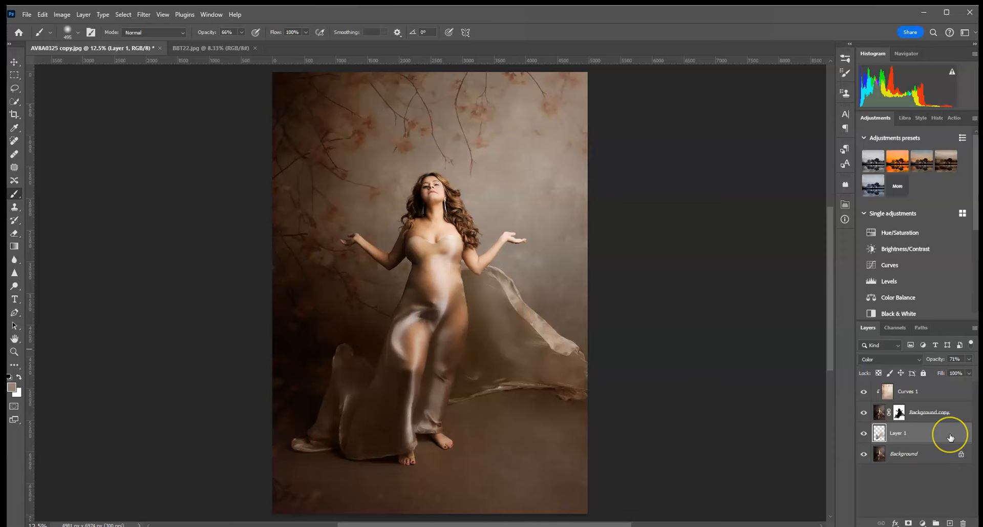
{"action": "key", "text": "ctrl+minus"}
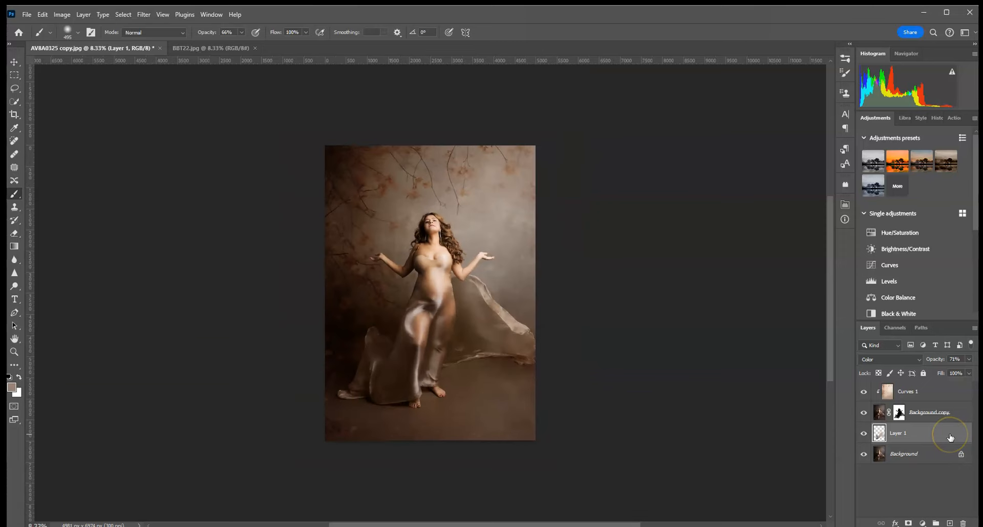
Compare the portrait with and without the Curves 1 texture overlay
{"action": "left_click", "coordinate": [864, 391]}
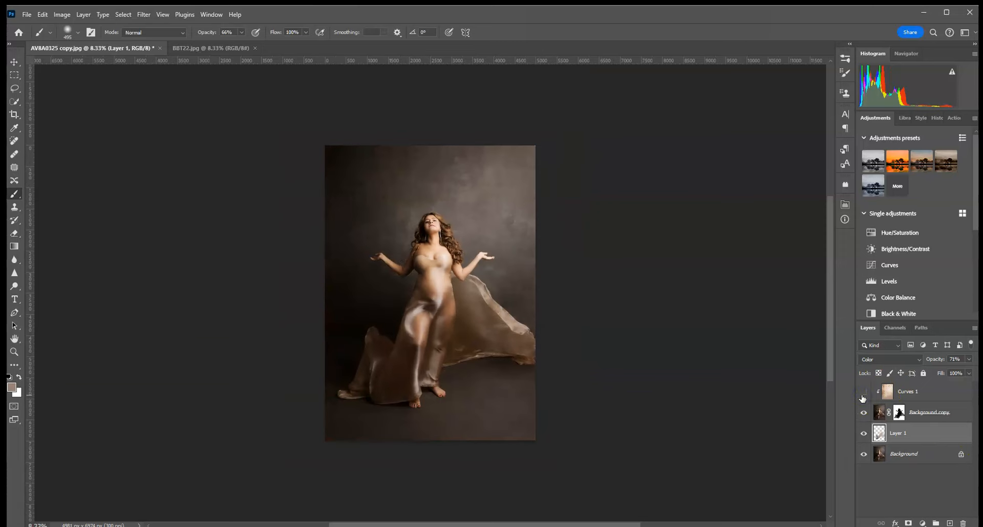
{"action": "left_click", "coordinate": [865, 392]}
{"action": "left_click", "coordinate": [865, 392]}
{"action": "left_click", "coordinate": [865, 392]}
{"action": "left_click", "coordinate": [865, 392]}
{"action": "left_click", "coordinate": [864, 392]}
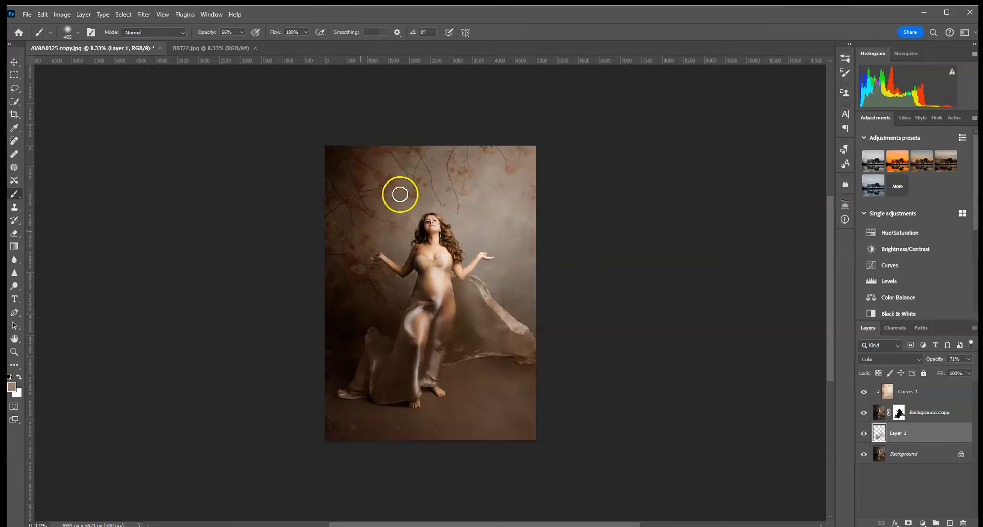
Release the Curves 1 texture layer from its clipping mask
{"action": "left_click", "coordinate": [914, 399], "text": "alt"}
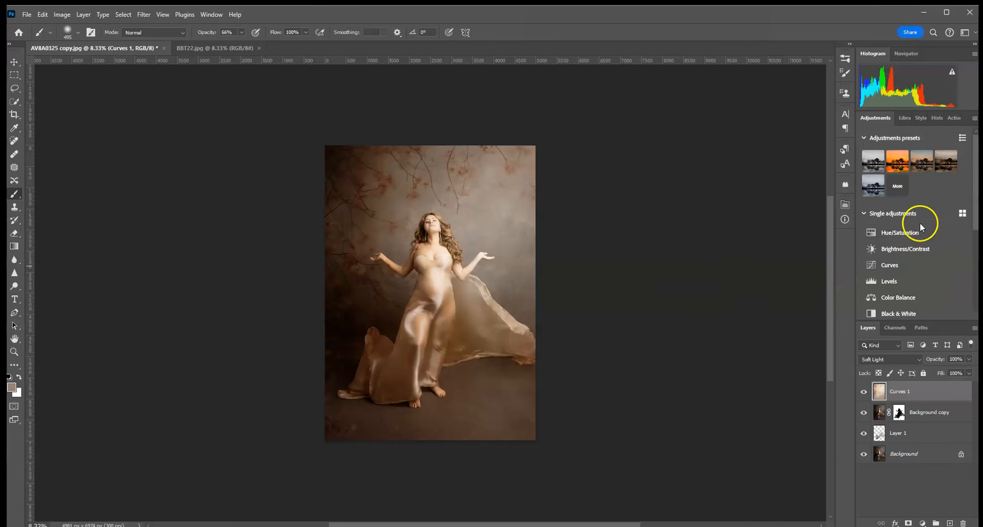
Add a Black & White adjustment above Curves 1 and merge the two layers
{"action": "left_click", "coordinate": [895, 311]}
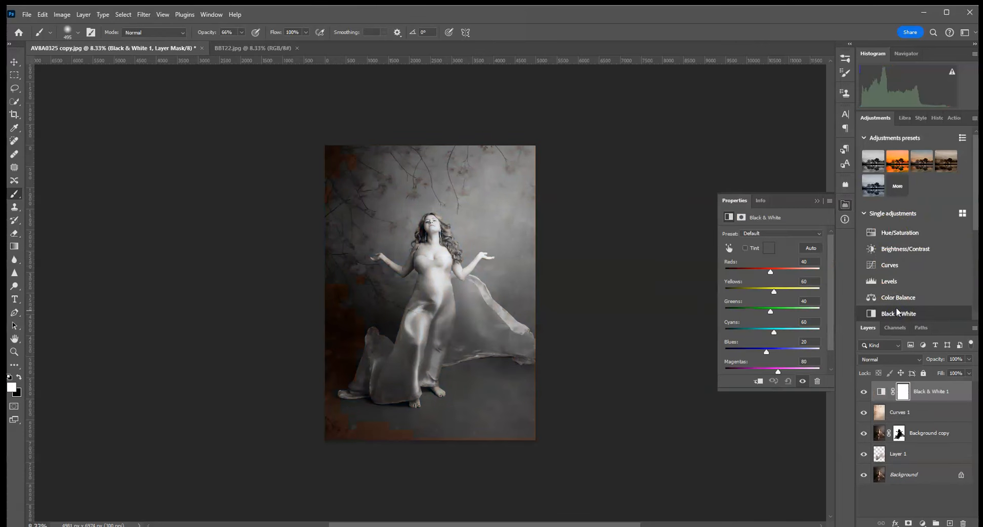
{"action": "left_click", "coordinate": [927, 412]}
{"action": "key", "text": "ctrl+0"}
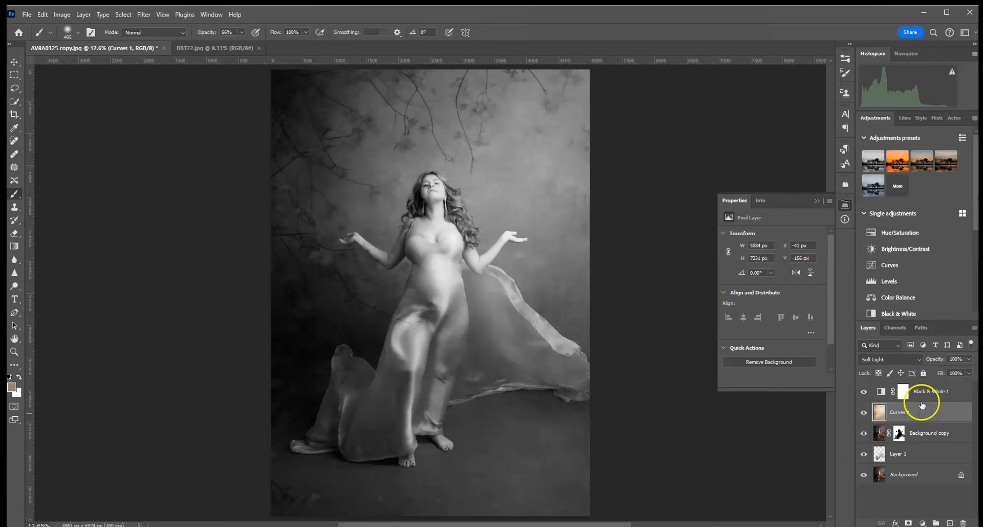
{"action": "left_click", "coordinate": [924, 394], "text": "shift"}
{"action": "right_click", "coordinate": [929, 398]}
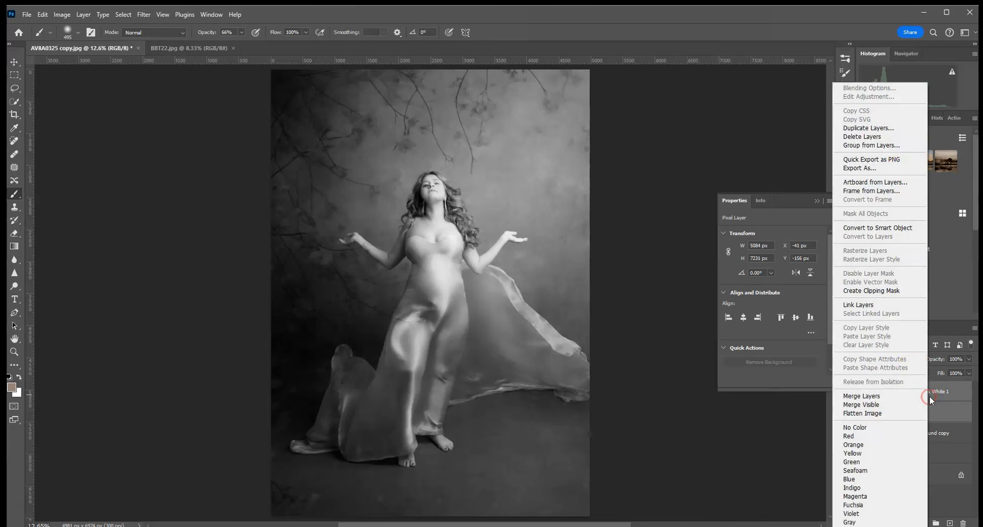
{"action": "left_click", "coordinate": [886, 395]}
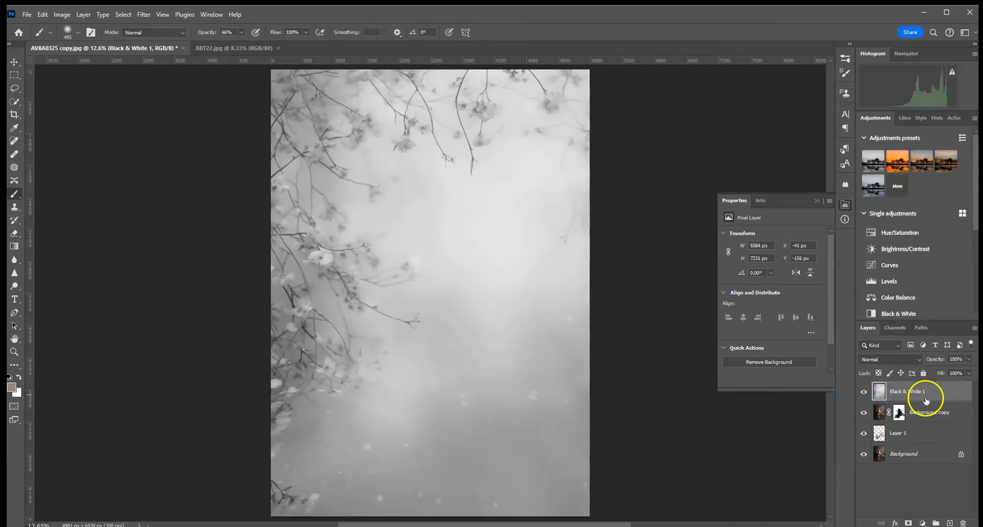
Set the merged black-and-white texture layer to Soft Light and clip it to Background copy
{"action": "left_click", "coordinate": [889, 359]}
{"action": "left_click", "coordinate": [879, 391]}
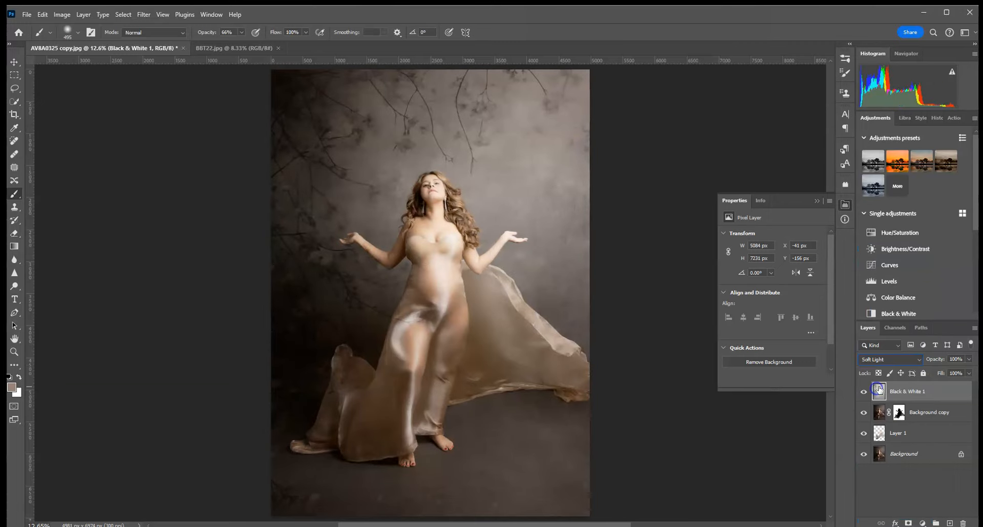
{"action": "left_click", "coordinate": [916, 398], "text": "alt"}
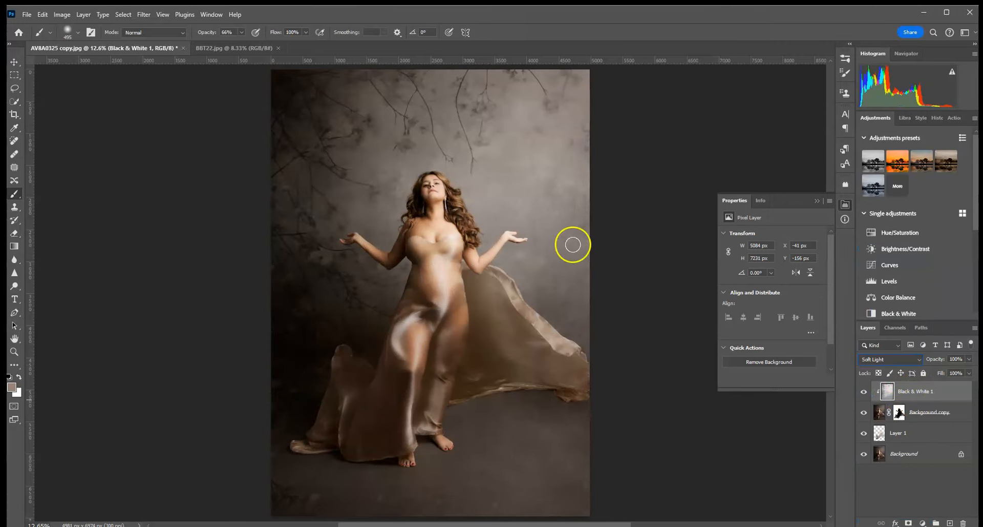
Compare the portrait with and without the black-and-white texture layer
{"action": "left_click_drag", "start_coordinate": [512, 197], "coordinate": [531, 234]}
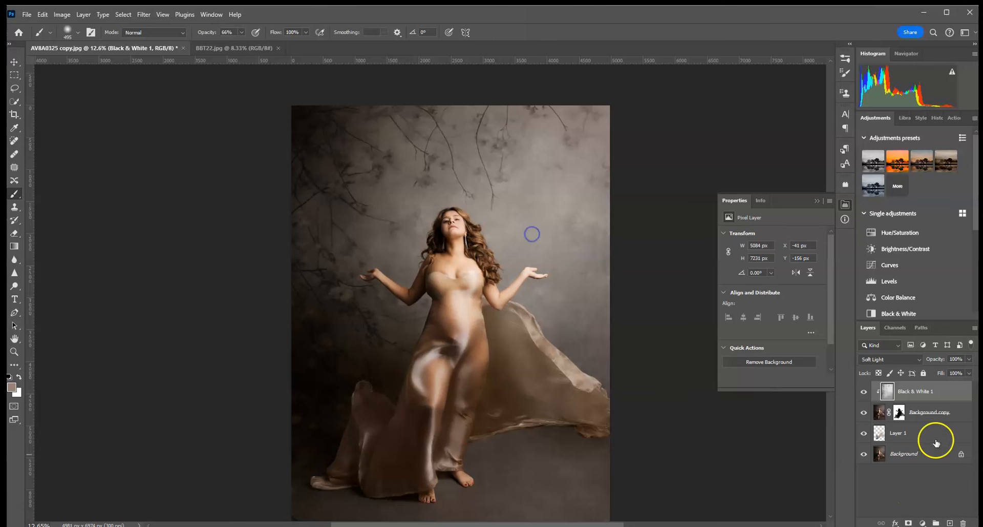
{"action": "left_click", "coordinate": [865, 392]}
{"action": "left_click", "coordinate": [864, 392]}
{"action": "left_click", "coordinate": [864, 391]}
{"action": "left_click", "coordinate": [864, 392]}
{"action": "left_click", "coordinate": [818, 200]}
{"action": "left_click_drag", "start_coordinate": [723, 343], "coordinate": [717, 265]}
{"action": "scroll", "coordinate": [717, 264], "scroll_direction": "down", "scroll_amount": 1}
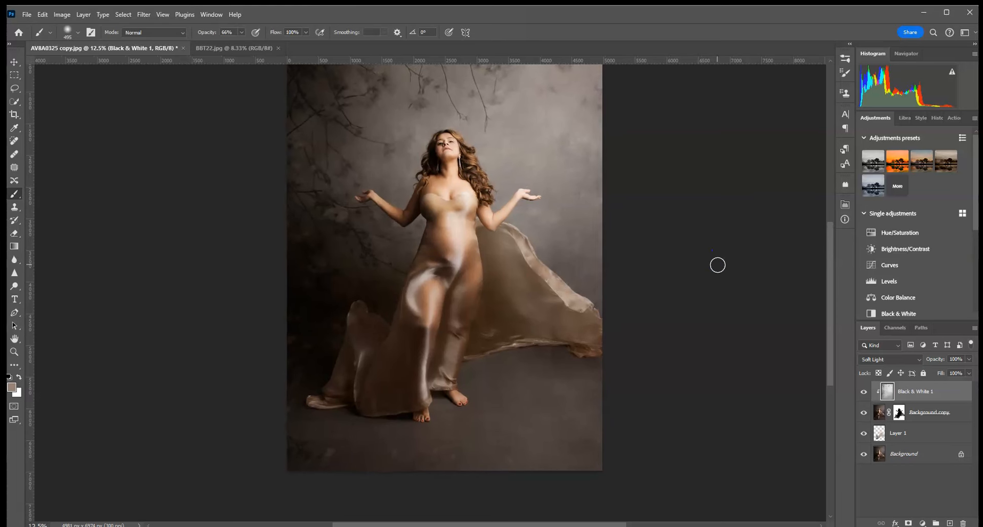
{"action": "scroll", "coordinate": [718, 264], "scroll_direction": "down", "scroll_amount": 1}
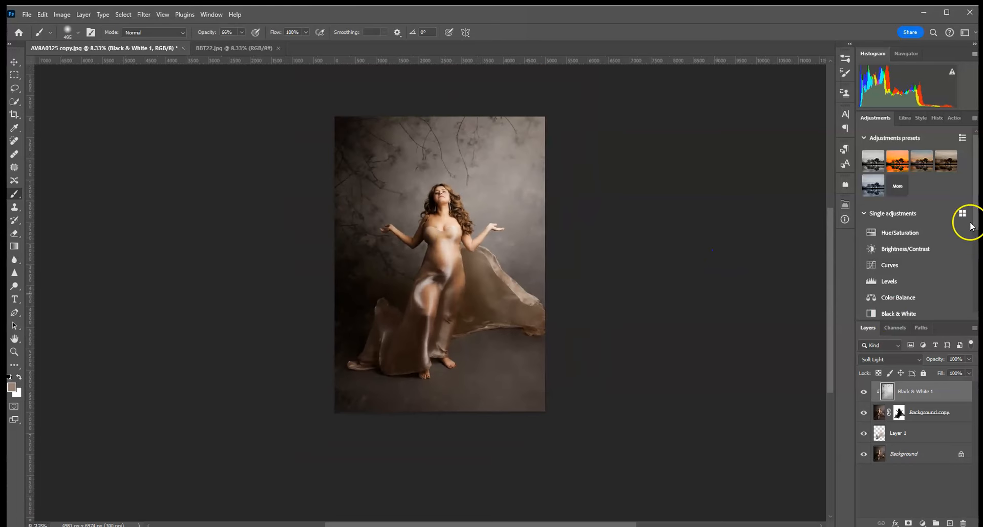
Revert the history to before the layer merge and delete the Black & White adjustment layer
{"action": "left_click", "coordinate": [936, 118]}
{"action": "left_click", "coordinate": [927, 266]}
{"action": "left_click", "coordinate": [926, 256]}
{"action": "left_click", "coordinate": [926, 242]}
{"action": "left_click", "coordinate": [926, 230]}
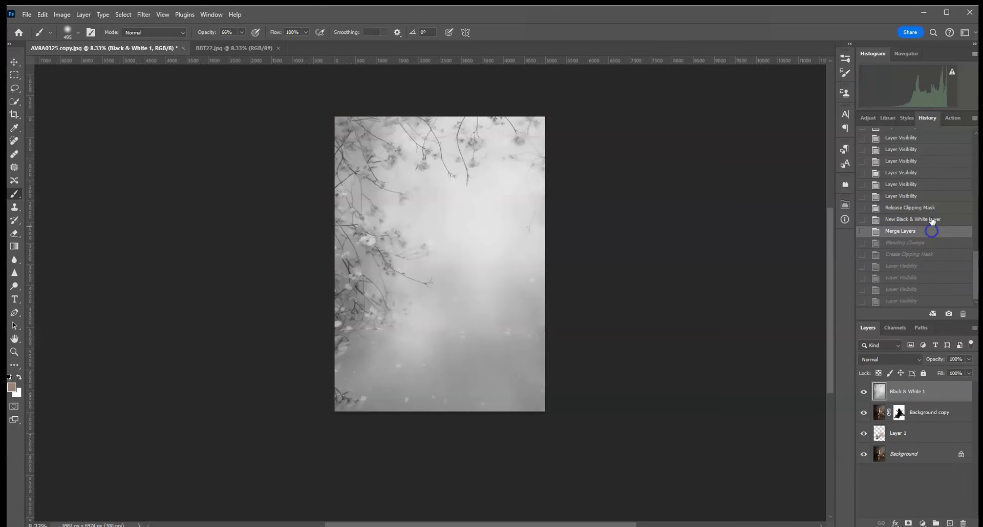
{"action": "left_click", "coordinate": [927, 220]}
{"action": "left_click", "coordinate": [943, 376]}
{"action": "left_click_drag", "start_coordinate": [945, 392], "coordinate": [963, 523]}
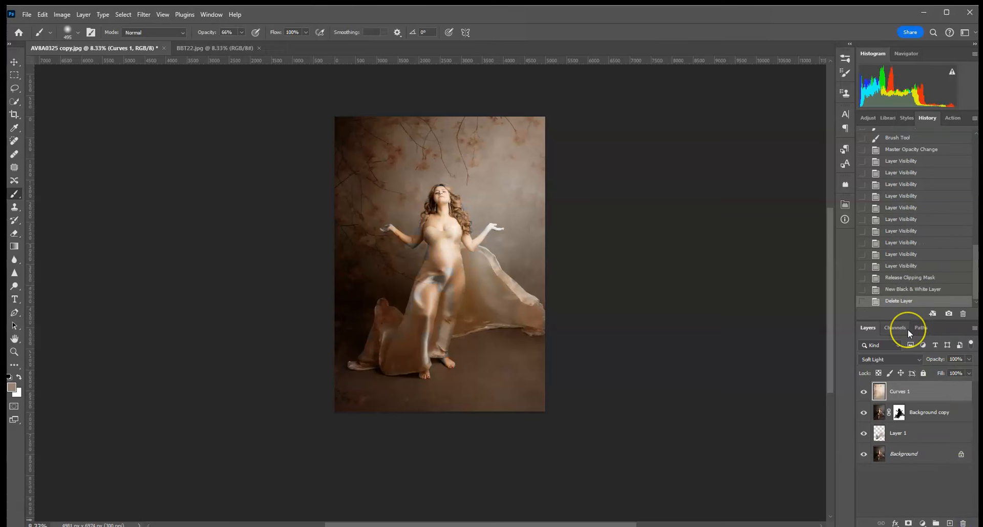
Add a Hue/Saturation adjustment clipped to the Curves 1 texture layer and set its Hue to -162
{"action": "key", "text": "ctrl+plus"}
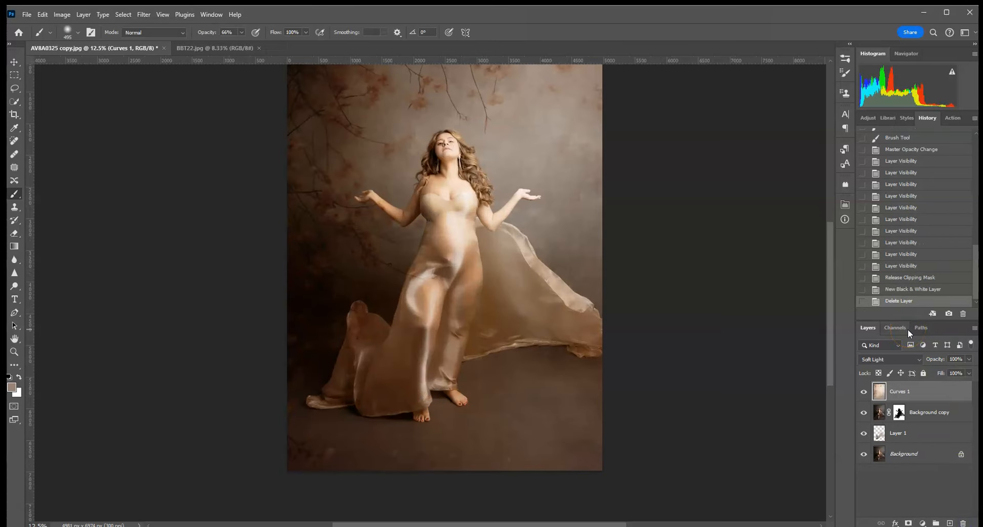
{"action": "left_click_drag", "start_coordinate": [518, 189], "coordinate": [520, 234]}
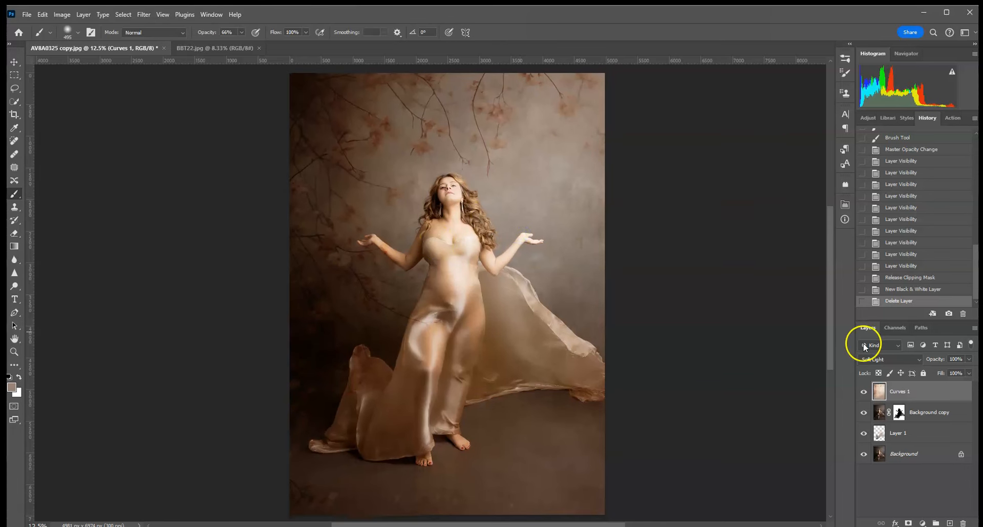
{"action": "left_click", "coordinate": [869, 119]}
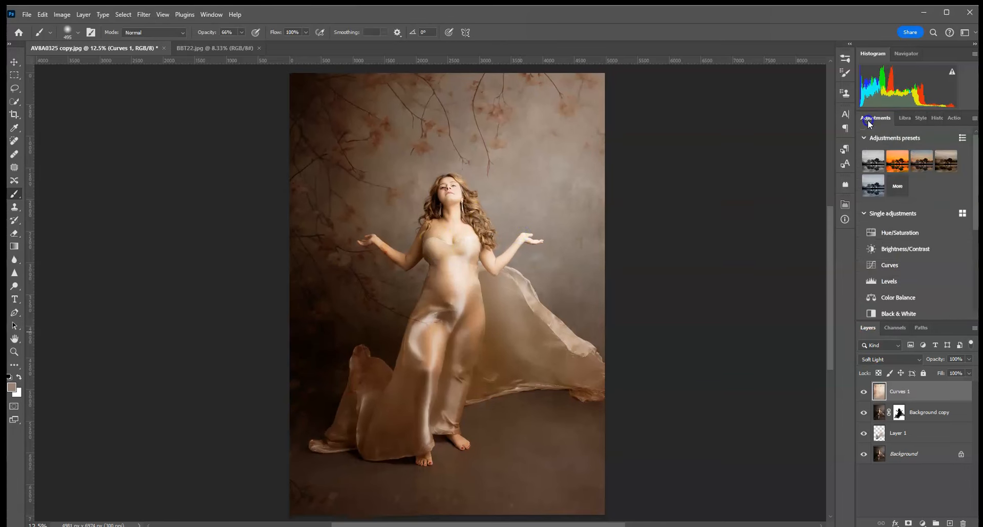
{"action": "left_click", "coordinate": [902, 232]}
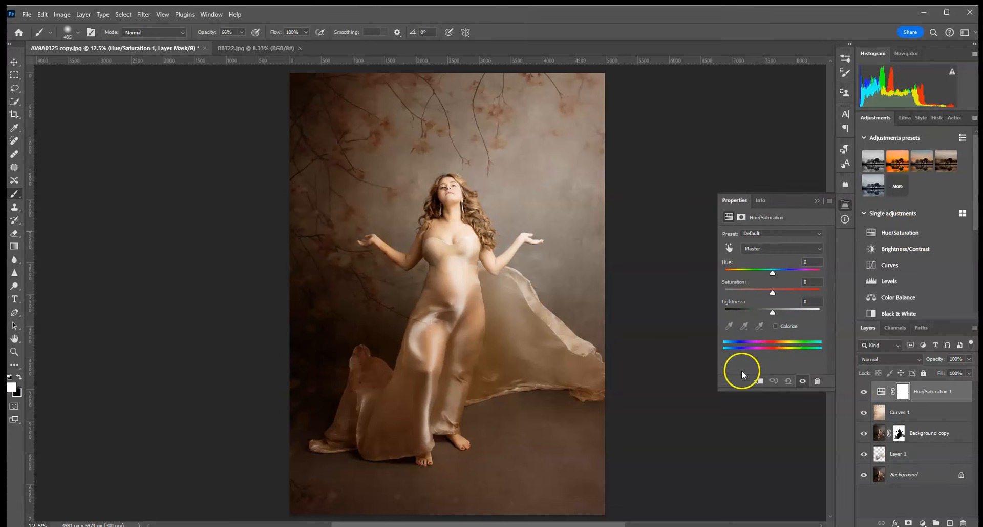
{"action": "left_click", "coordinate": [758, 382]}
{"action": "mouse_move", "coordinate": [774, 274]}
{"action": "left_mouse_down"}
{"action": "mouse_move", "coordinate": [798, 271]}
{"action": "mouse_move", "coordinate": [760, 275]}
{"action": "left_mouse_up"}
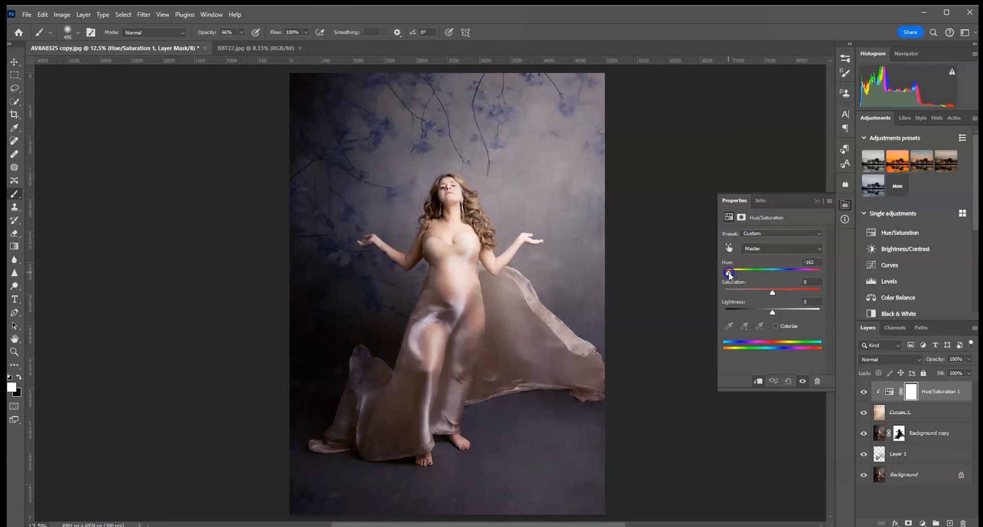
{"action": "left_click", "coordinate": [809, 200]}
{"action": "left_click", "coordinate": [917, 413]}
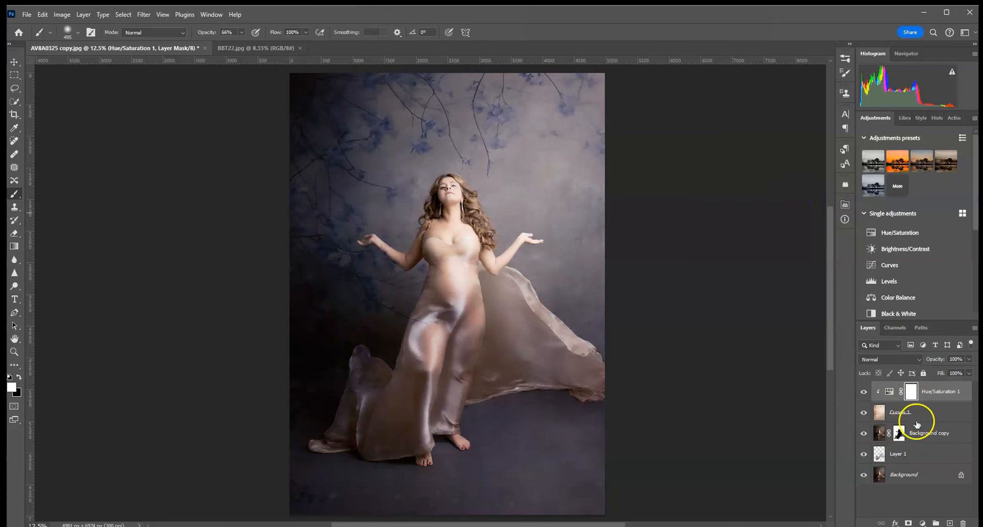
Merge the Hue/Saturation adjustment with the Curves 1 texture layer
{"action": "right_click", "coordinate": [918, 414]}
{"action": "left_click", "coordinate": [890, 249]}
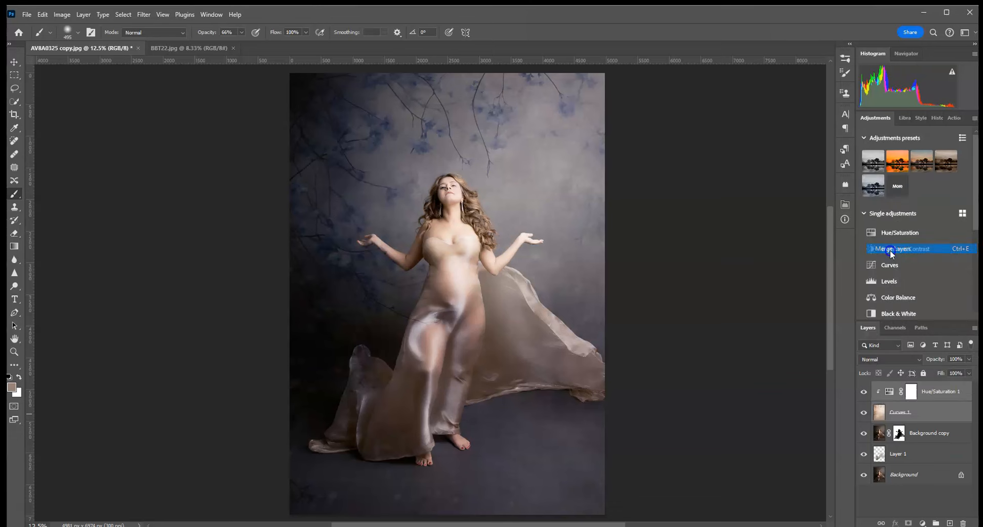
{"action": "left_click", "coordinate": [908, 385]}
Set the merged blue texture layer to Soft Light and clip it to Background copy
{"action": "left_click", "coordinate": [887, 361]}
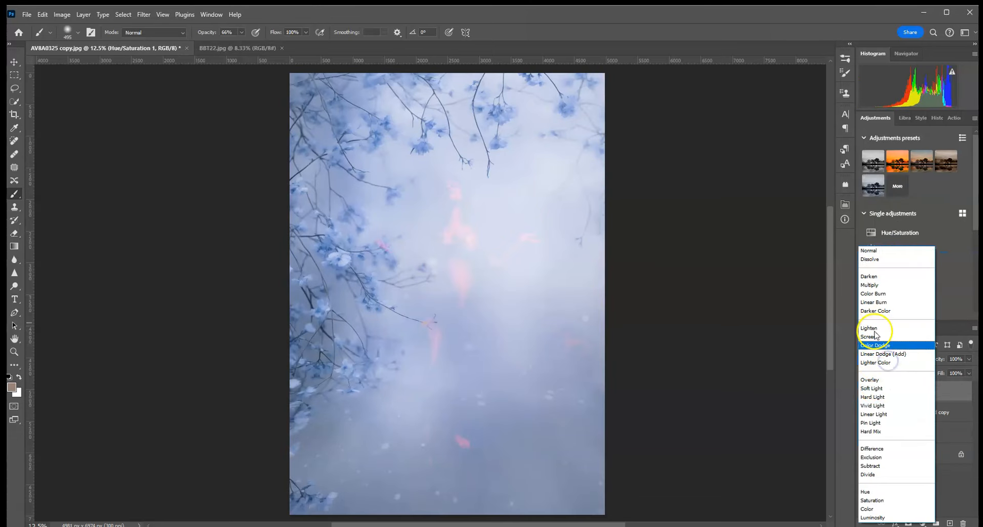
{"action": "left_click", "coordinate": [872, 388]}
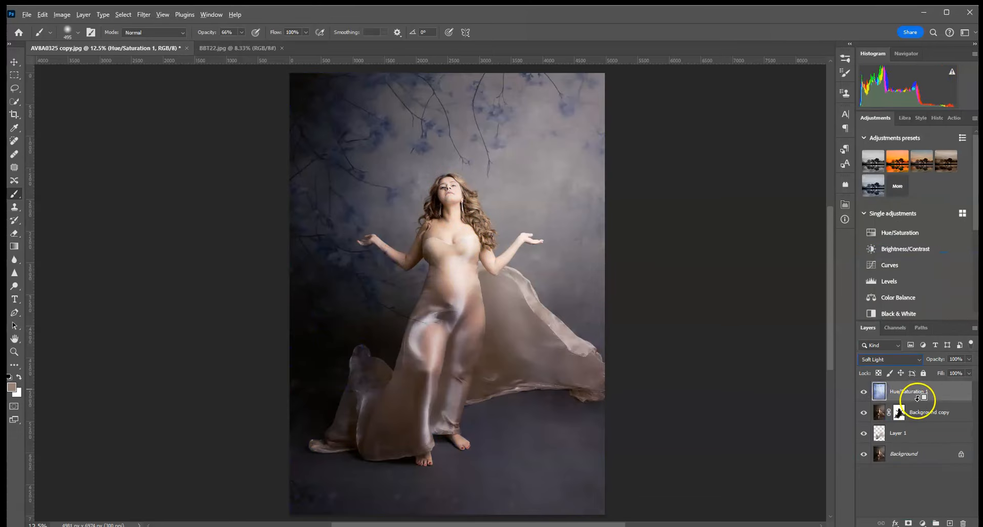
{"action": "left_click", "coordinate": [911, 401], "text": "alt"}
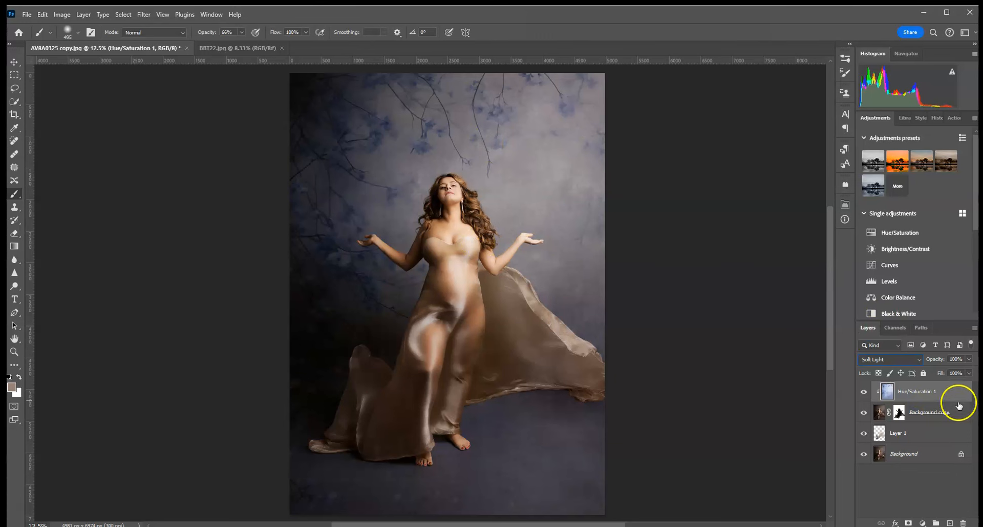
Delete the merged blue texture layer and open the red texture BBT36 from the Blurred Branch Textures folder
{"action": "left_click_drag", "start_coordinate": [956, 395], "coordinate": [963, 523]}
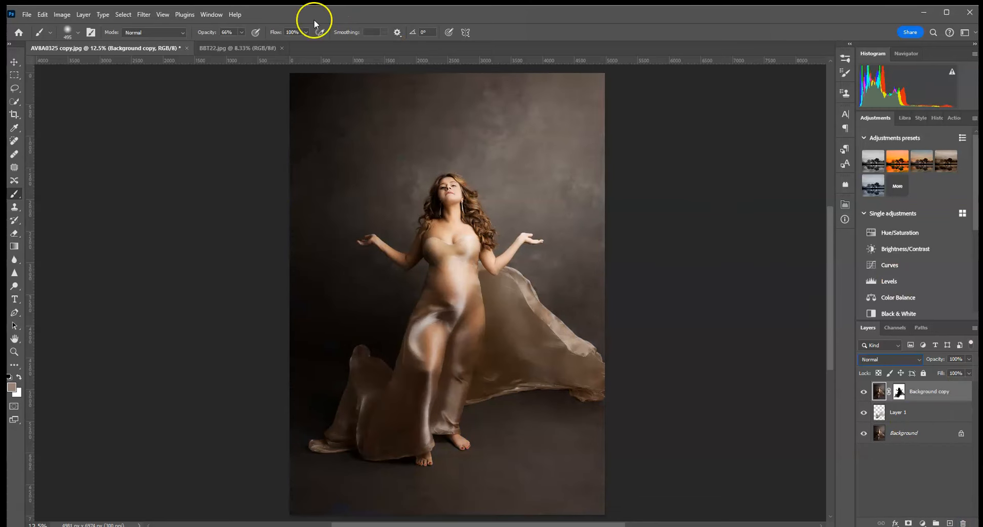
{"action": "left_click", "coordinate": [231, 50]}
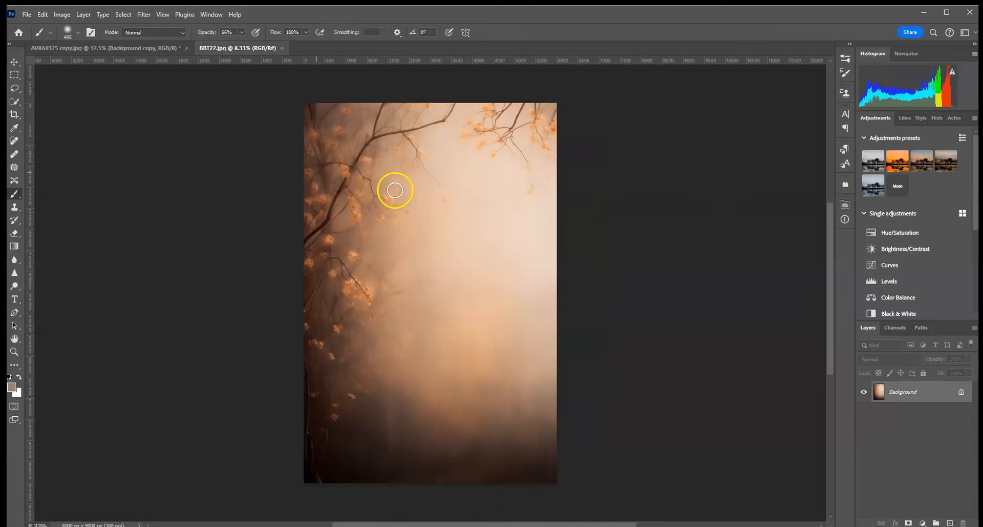
{"action": "left_click", "coordinate": [27, 14]}
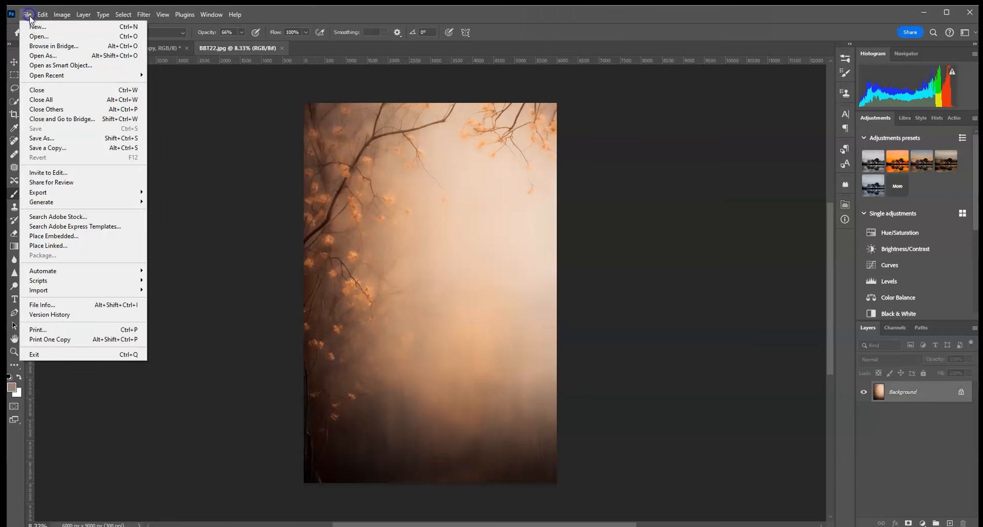
{"action": "left_click", "coordinate": [38, 35]}
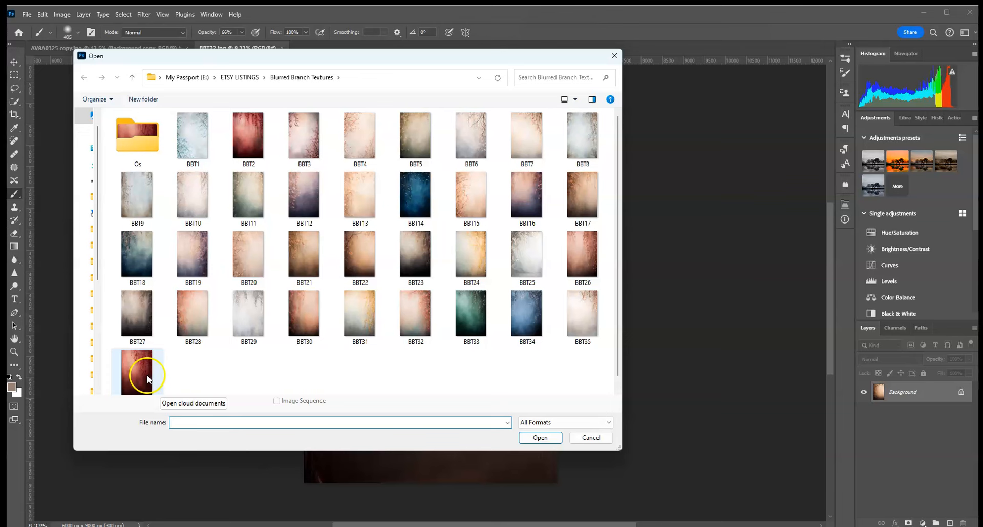
{"action": "left_click", "coordinate": [605, 465]}
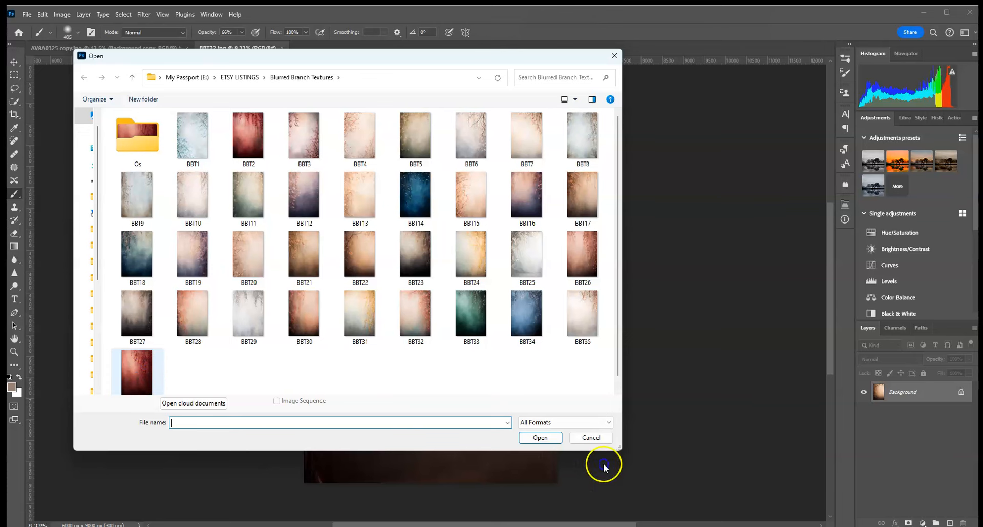
{"action": "left_click", "coordinate": [540, 437]}
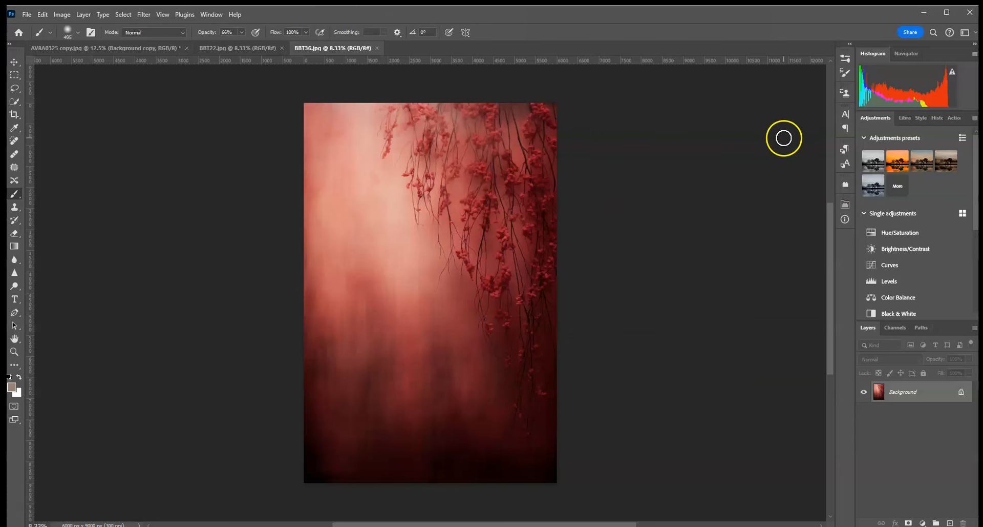
{"action": "left_click", "coordinate": [123, 14]}
{"action": "left_click", "coordinate": [86, 24]}
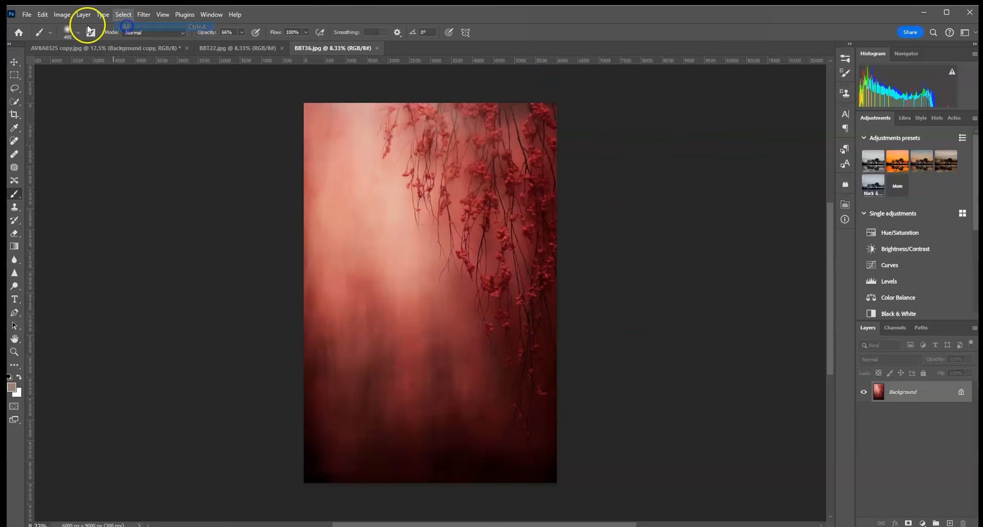
{"action": "left_click", "coordinate": [42, 15]}
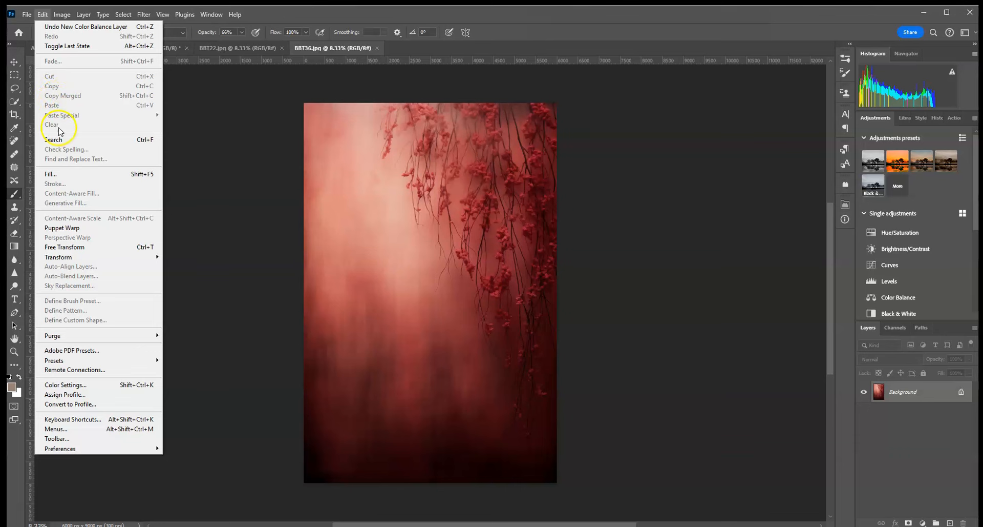
{"action": "left_click", "coordinate": [38, 26]}
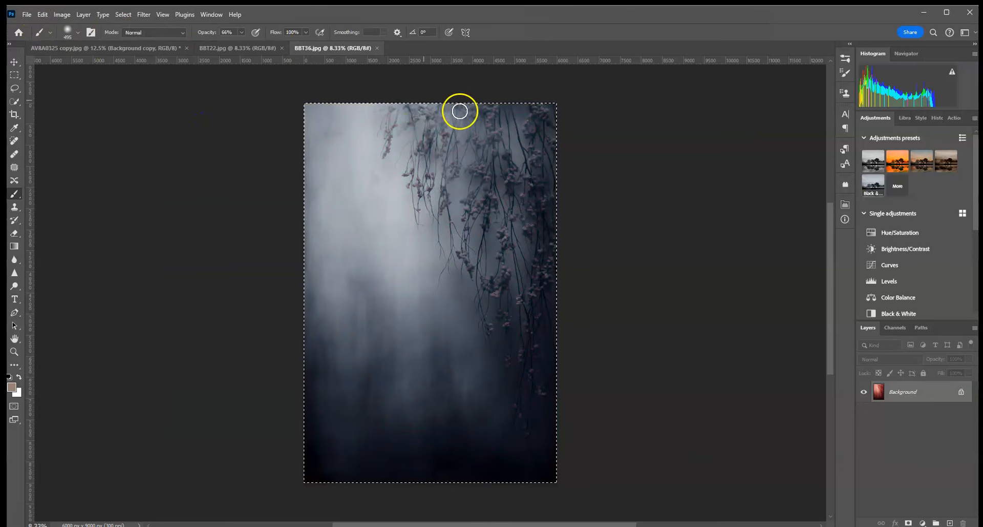
{"action": "left_click", "coordinate": [18, 74]}
{"action": "left_click", "coordinate": [44, 20]}
{"action": "left_click", "coordinate": [45, 26]}
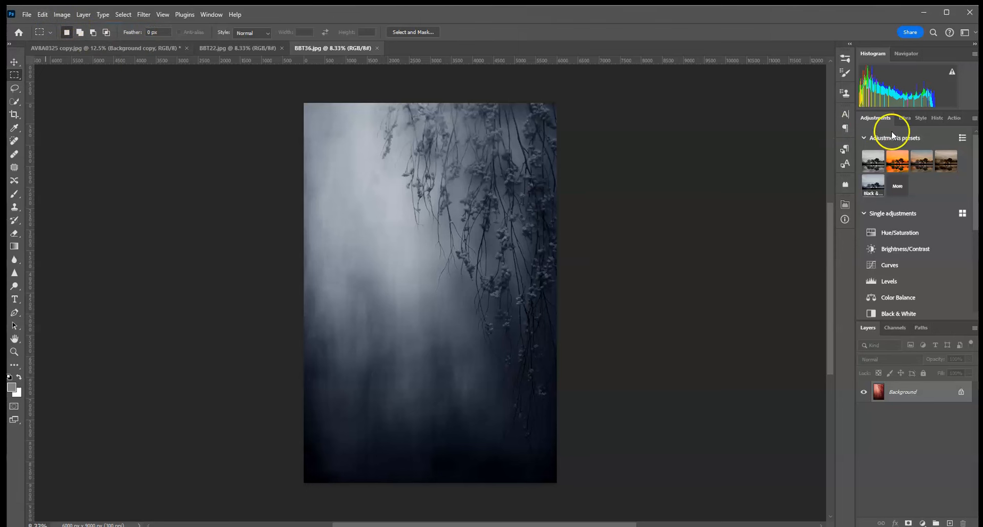
{"action": "left_click", "coordinate": [934, 119]}
{"action": "left_click", "coordinate": [926, 138]}
{"action": "left_click", "coordinate": [871, 121]}
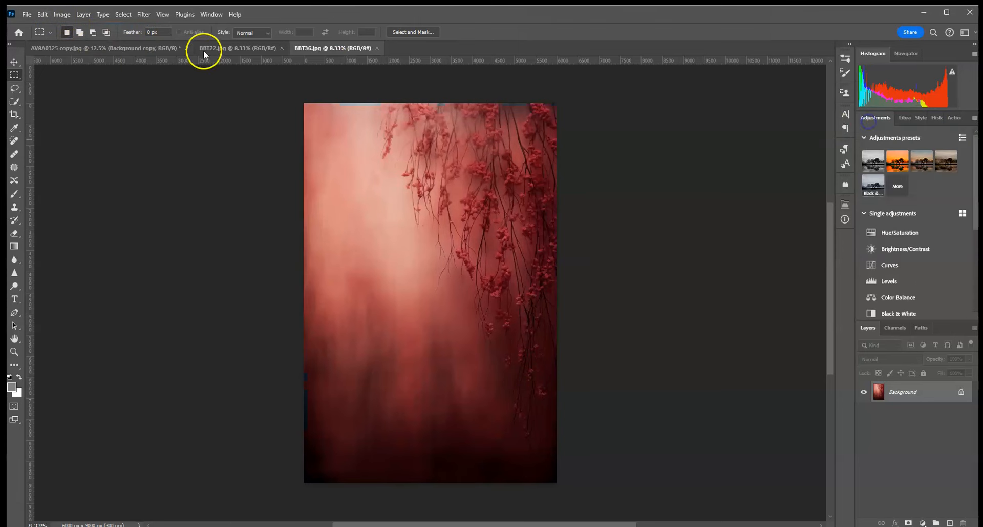
Copy the entire BBT36 texture and paste it into AV8A0325 copy.jpg as a new layer above Background copy
{"action": "left_click", "coordinate": [125, 15]}
{"action": "left_click", "coordinate": [43, 15]}
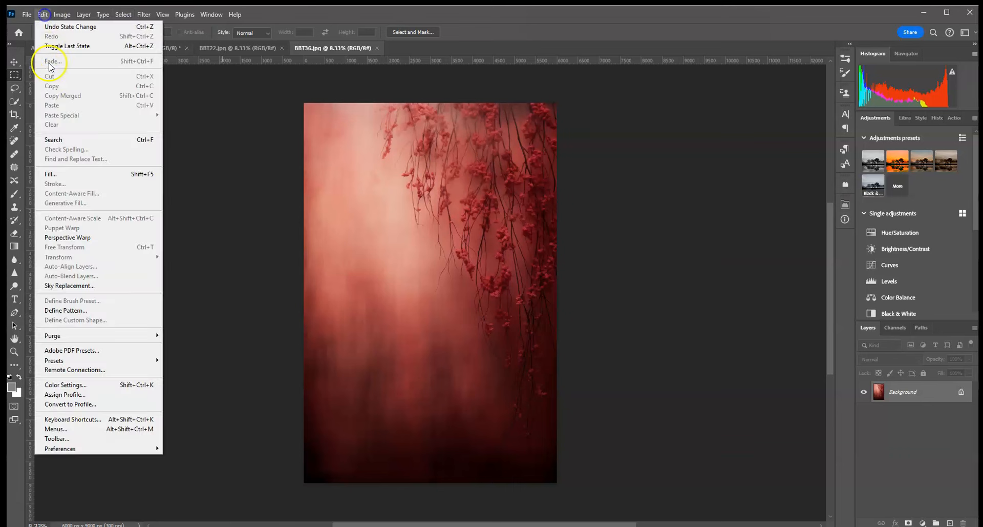
{"action": "left_click", "coordinate": [248, 127]}
{"action": "key", "text": "ctrl+a"}
{"action": "left_click", "coordinate": [42, 14]}
{"action": "left_click", "coordinate": [63, 86]}
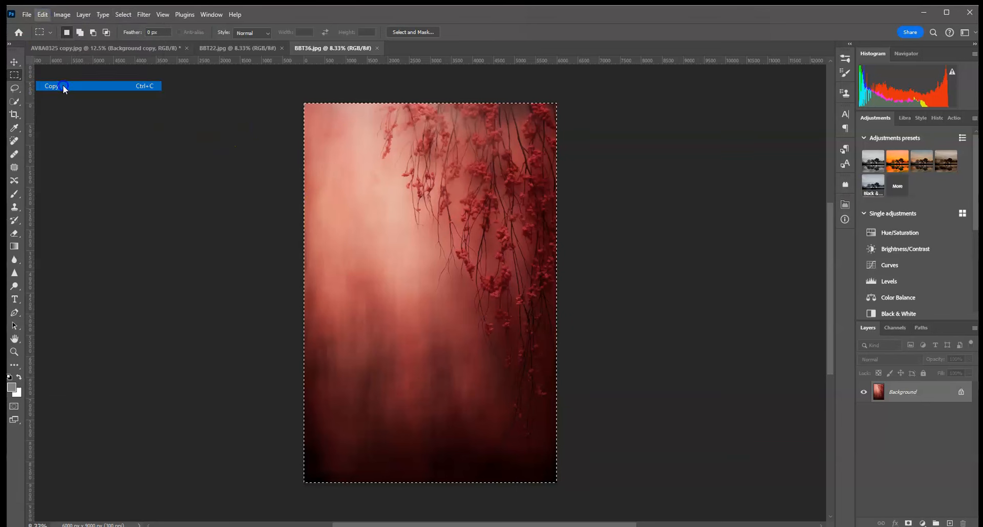
{"action": "left_click", "coordinate": [115, 51]}
{"action": "left_click", "coordinate": [42, 15]}
{"action": "left_click", "coordinate": [61, 105]}
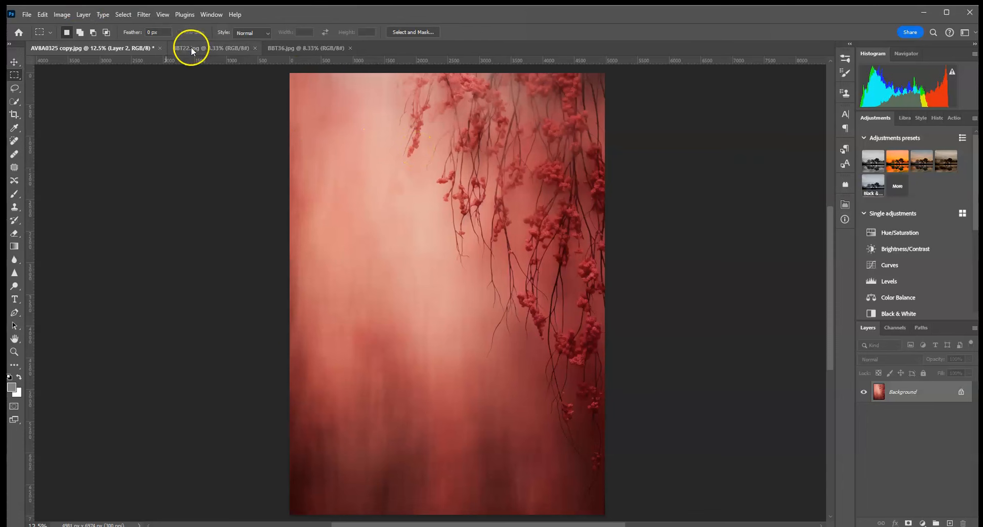
{"action": "left_click", "coordinate": [130, 48]}
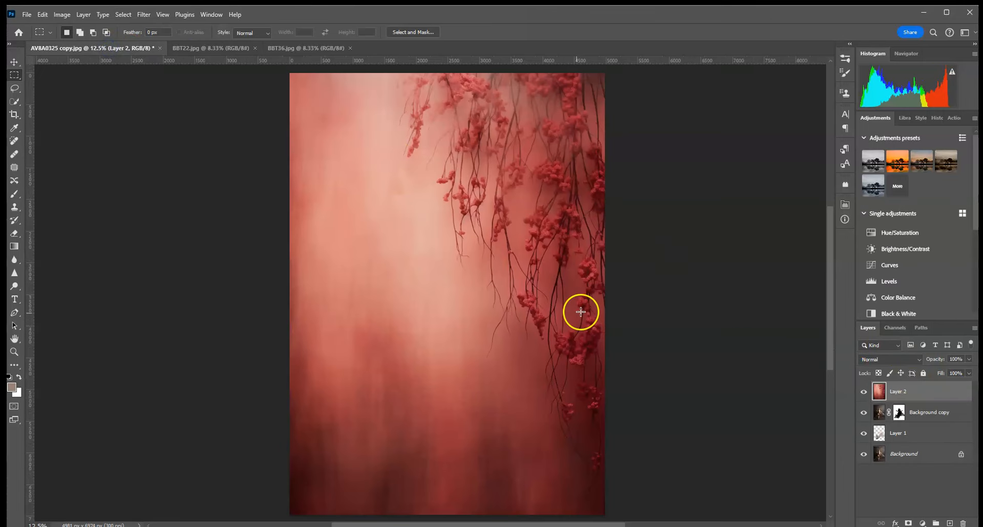
Flip the pasted red texture layer horizontally
{"action": "left_click", "coordinate": [14, 61]}
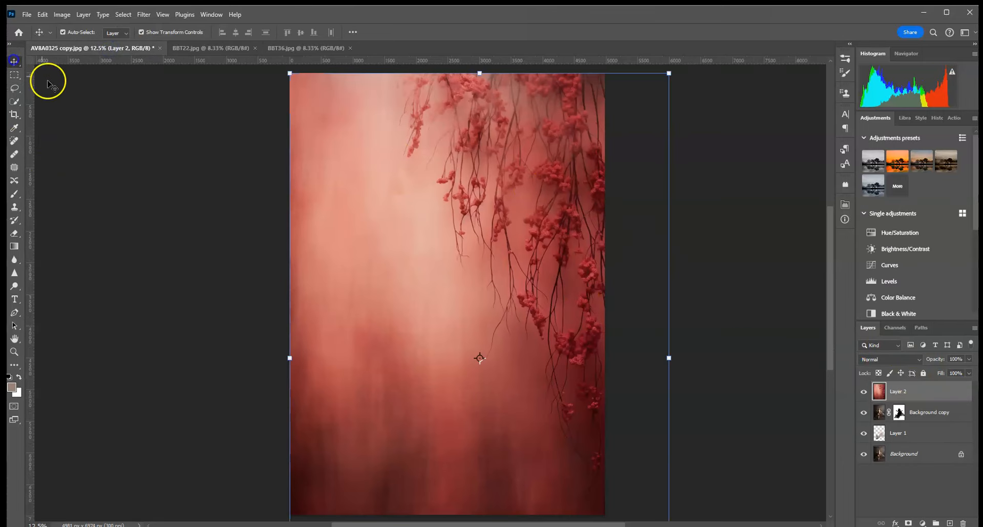
{"action": "left_click", "coordinate": [290, 72]}
{"action": "right_click", "coordinate": [336, 112]}
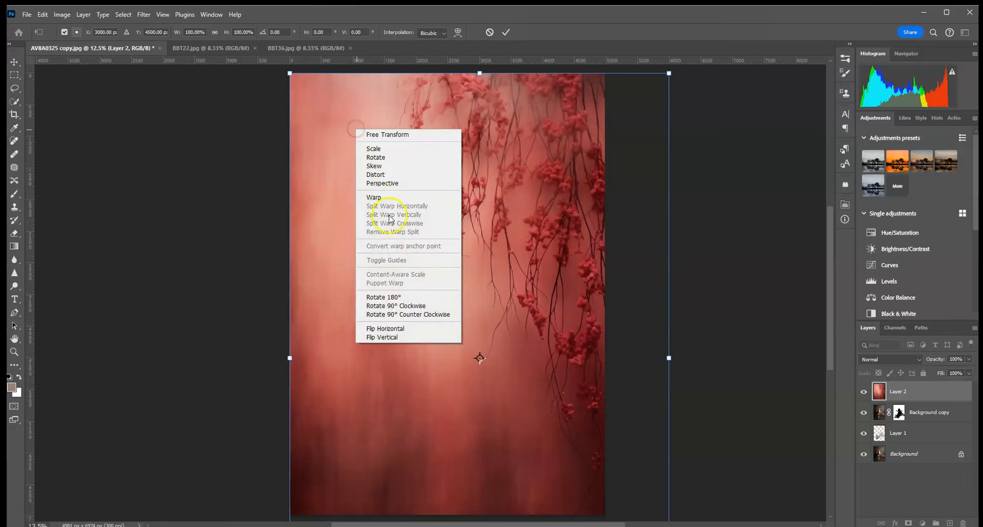
{"action": "left_click", "coordinate": [397, 330]}
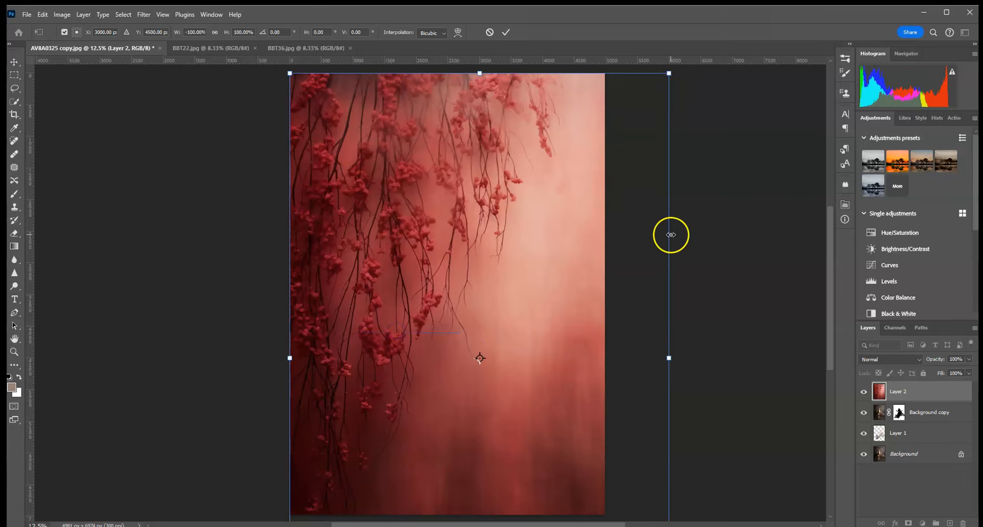
Scale and reposition the flipped texture to about 5509 × 7377 px so that it covers the whole portrait
{"action": "key", "text": "ctrl+minus"}
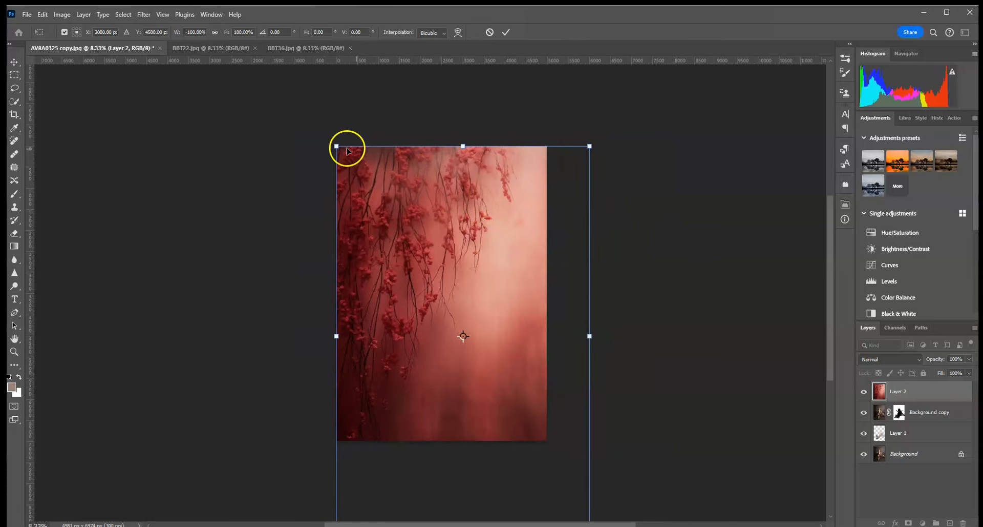
{"action": "left_click_drag", "start_coordinate": [337, 146], "coordinate": [379, 247]}
{"action": "left_click_drag", "start_coordinate": [428, 322], "coordinate": [374, 199]}
{"action": "left_click_drag", "start_coordinate": [534, 405], "coordinate": [564, 441]}
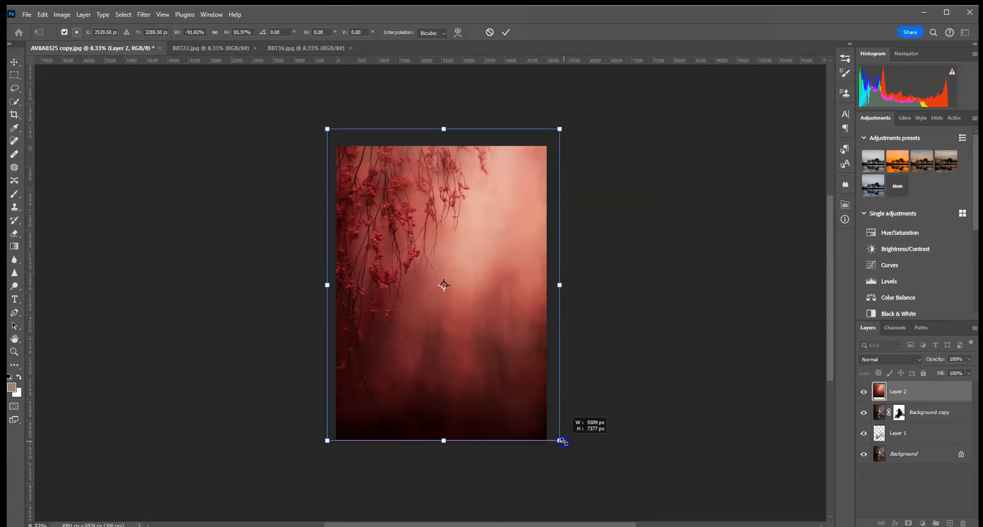
{"action": "left_click", "coordinate": [506, 32]}
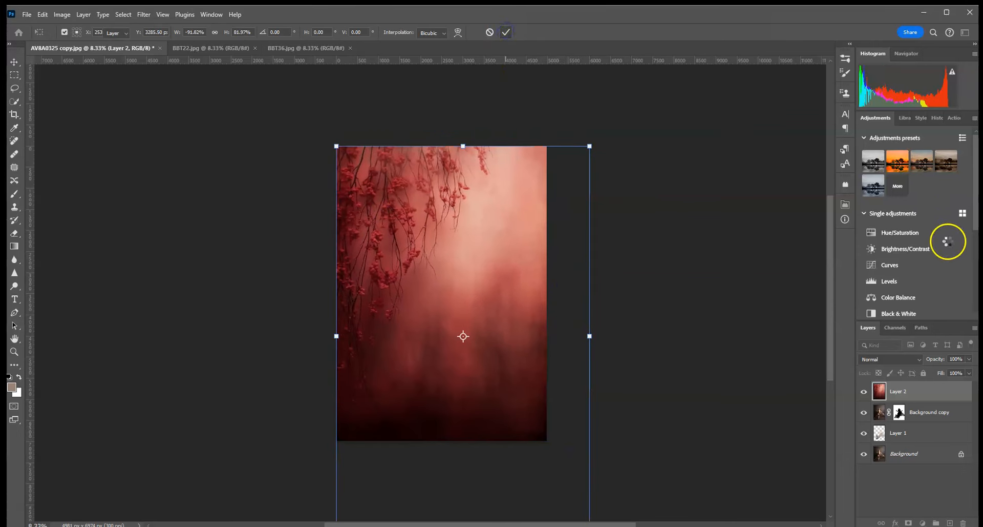
Set the red texture on Layer 2 to Soft Light and clip it to Background copy
{"action": "left_click", "coordinate": [880, 359]}
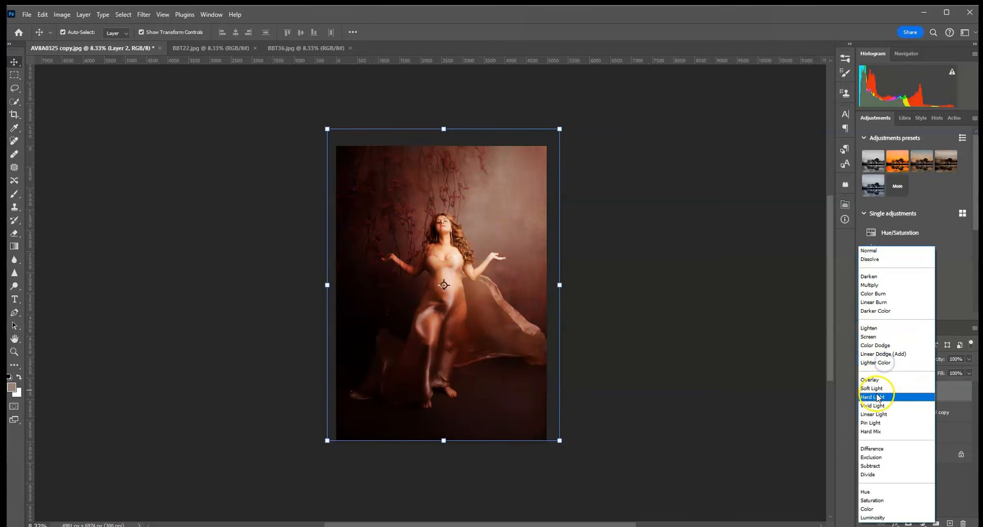
{"action": "left_click", "coordinate": [879, 390]}
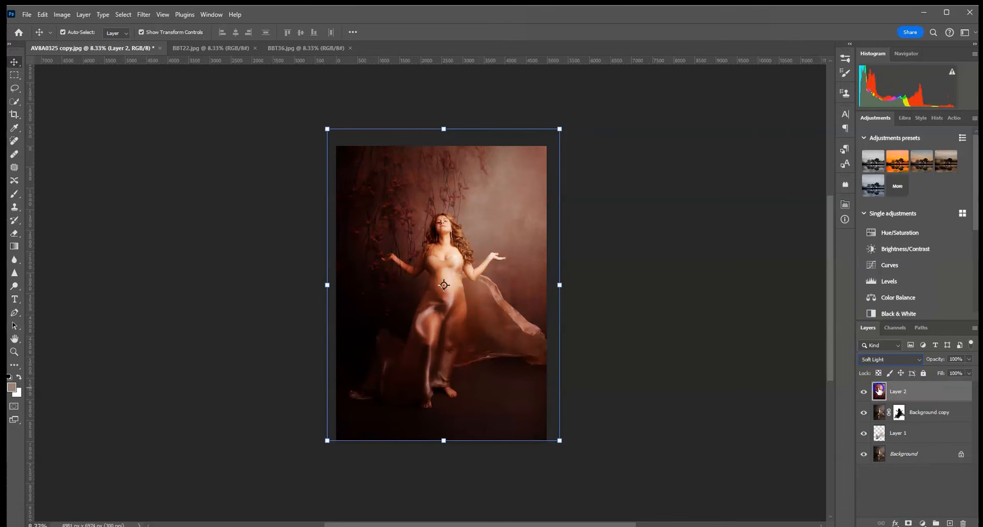
{"action": "left_click", "coordinate": [917, 399], "text": "alt"}
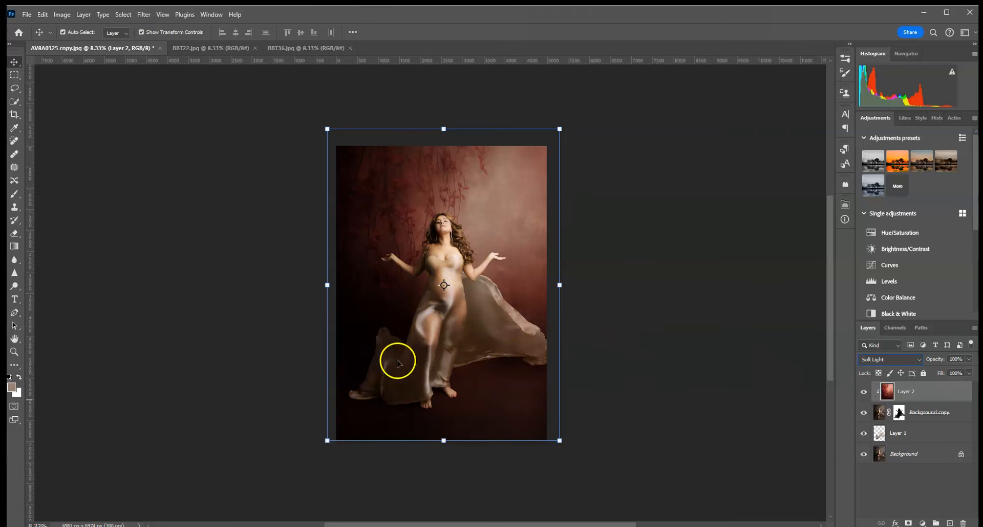
{"action": "key", "text": "ctrl+plus"}
{"action": "key", "text": "ctrl+plus"}
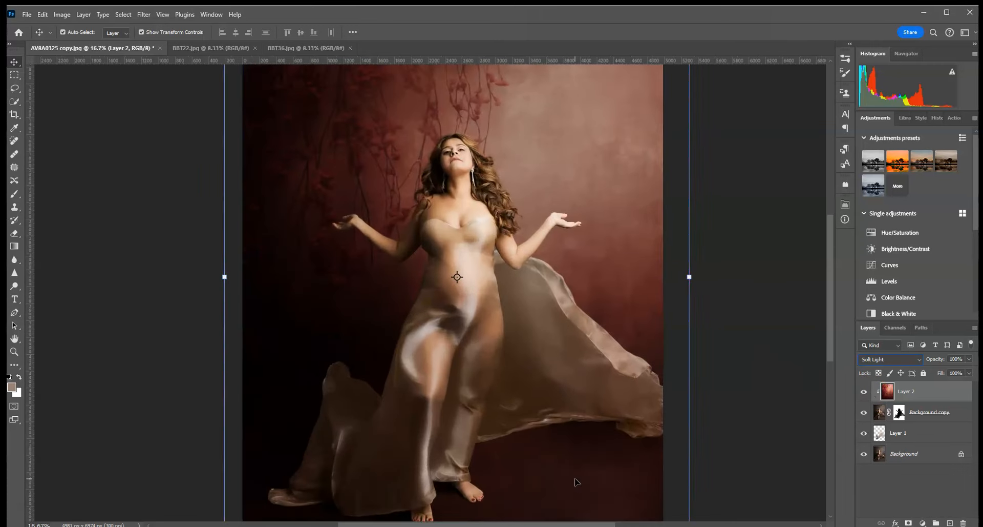
{"action": "key", "text": "ctrl+minus"}
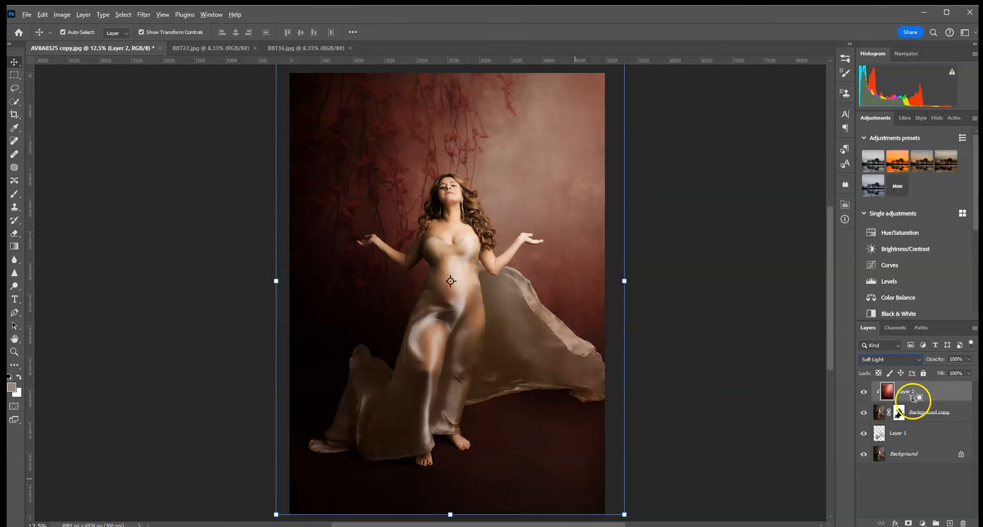
Release the clipping mask on Layer 2 and convert the layer to a smart object
{"action": "left_click_drag", "start_coordinate": [913, 397], "coordinate": [913, 404]}
{"action": "right_click", "coordinate": [928, 398]}
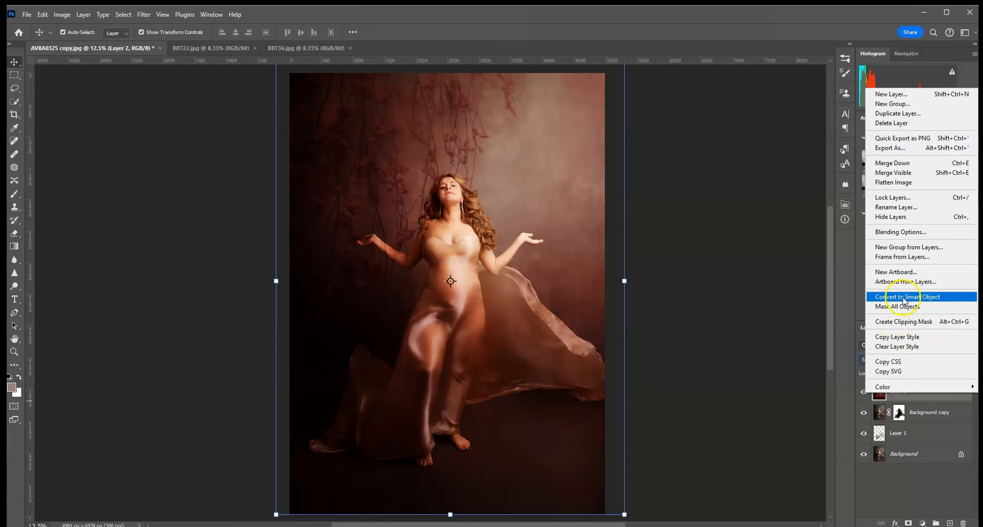
{"action": "left_click", "coordinate": [935, 299]}
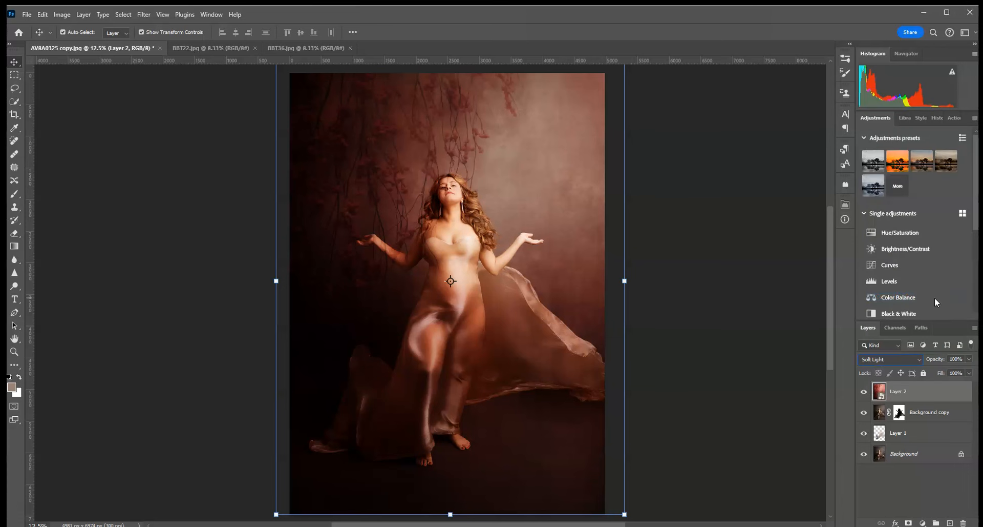
Replace the contents of the Layer 2 smart object with the BBT11 texture
{"action": "right_click", "coordinate": [919, 392]}
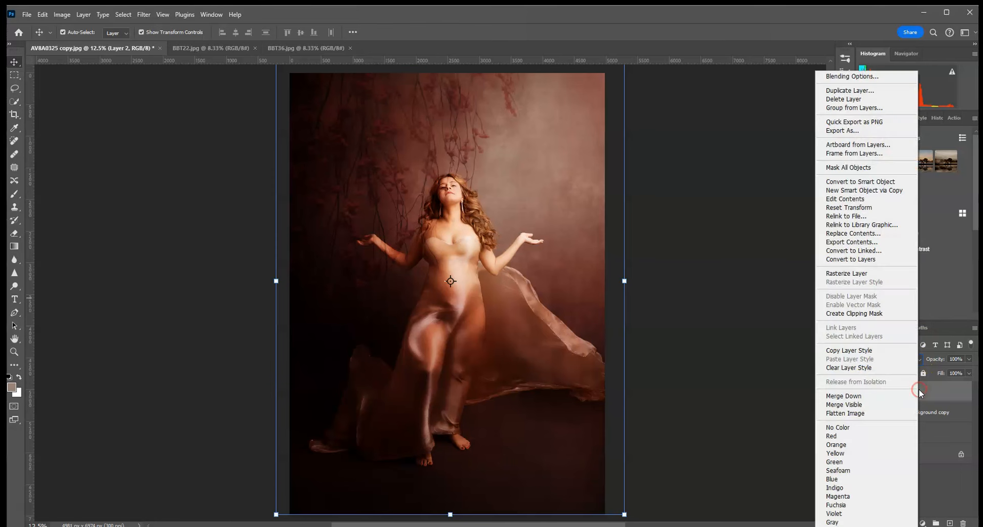
{"action": "left_click", "coordinate": [876, 234]}
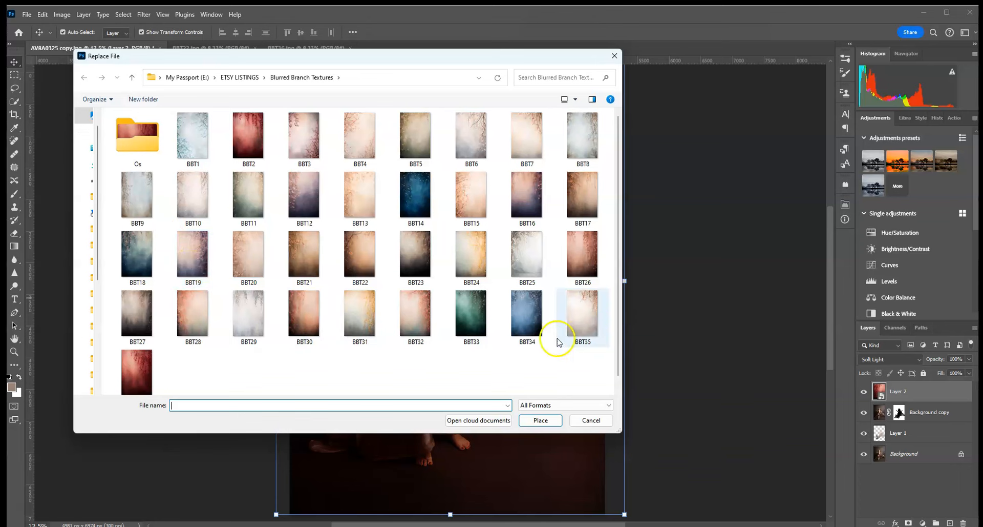
{"action": "double_click", "coordinate": [246, 188]}
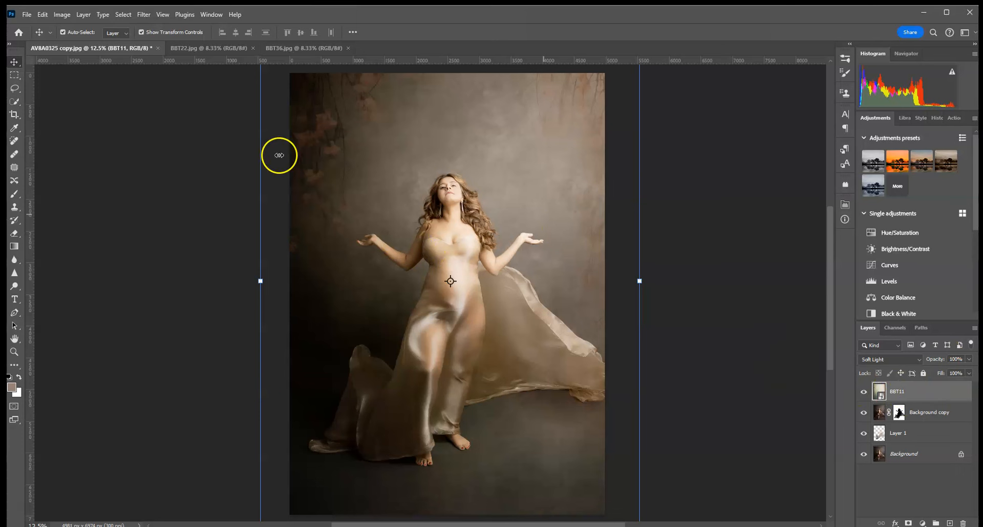
Scale the BBT11 texture down to about 84.95% width and 80.19% height over the portrait, and clip it to Background copy
{"action": "key", "text": "ctrl+minus"}
{"action": "left_click_drag", "start_coordinate": [316, 95], "coordinate": [337, 135]}
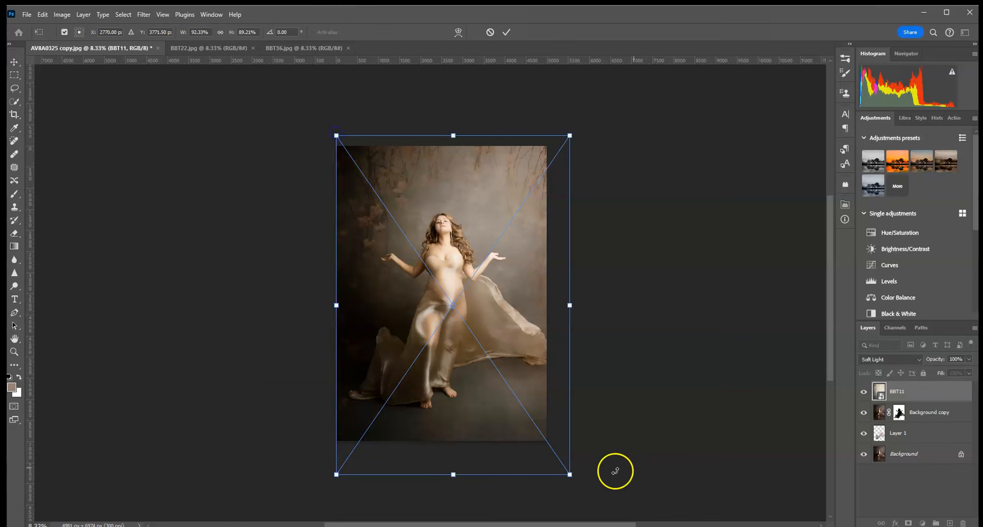
{"action": "left_click_drag", "start_coordinate": [569, 472], "coordinate": [551, 440]}
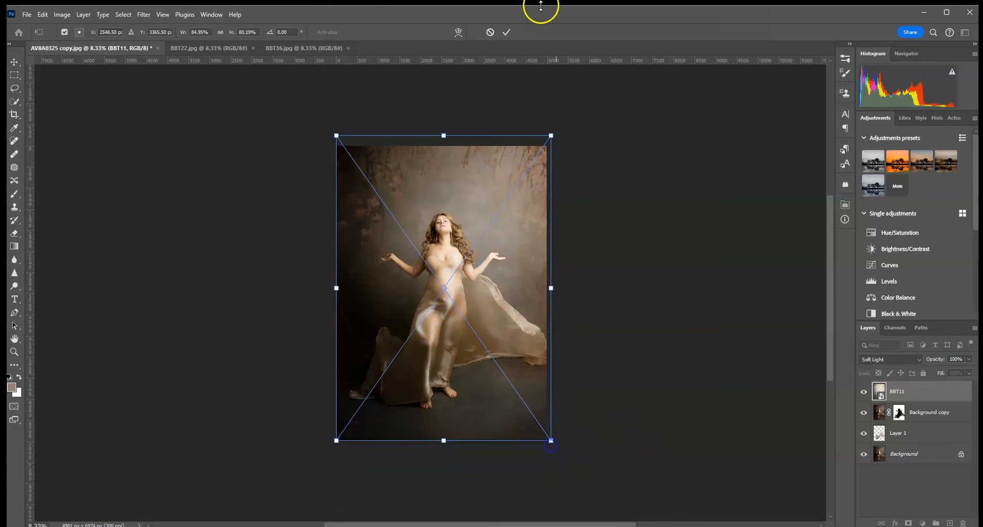
{"action": "left_click", "coordinate": [508, 33]}
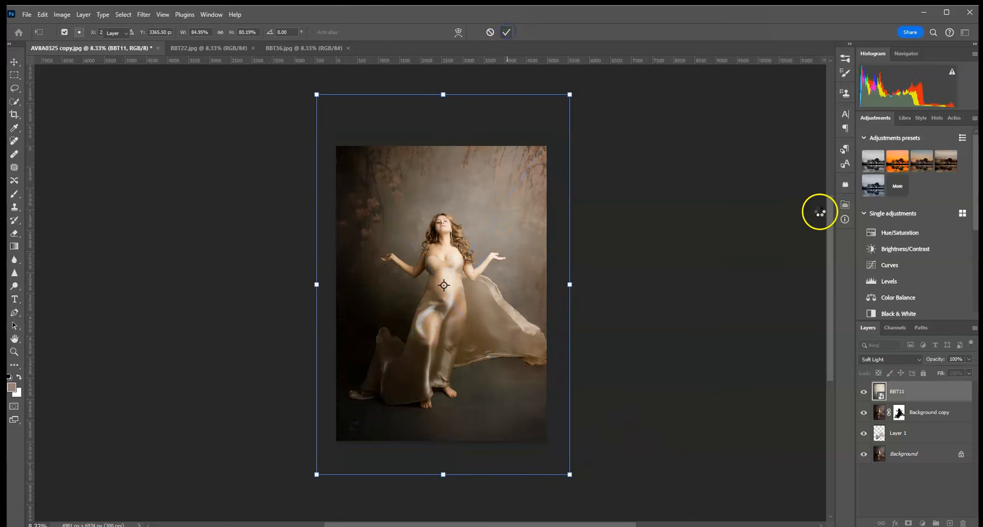
{"action": "left_click", "coordinate": [928, 399], "text": "alt"}
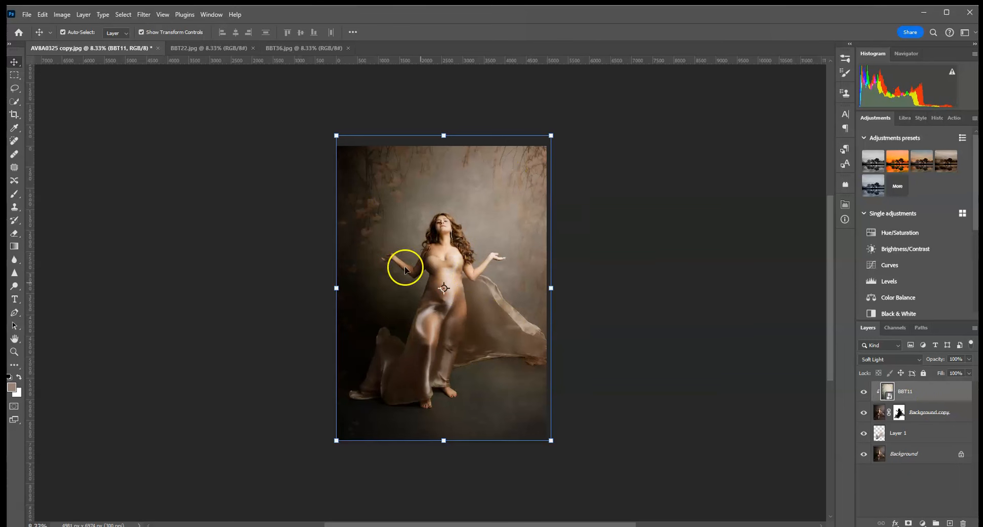
Replace the contents of the clipped BBT11 smart object with the BBT18 texture
{"action": "right_click", "coordinate": [944, 390]}
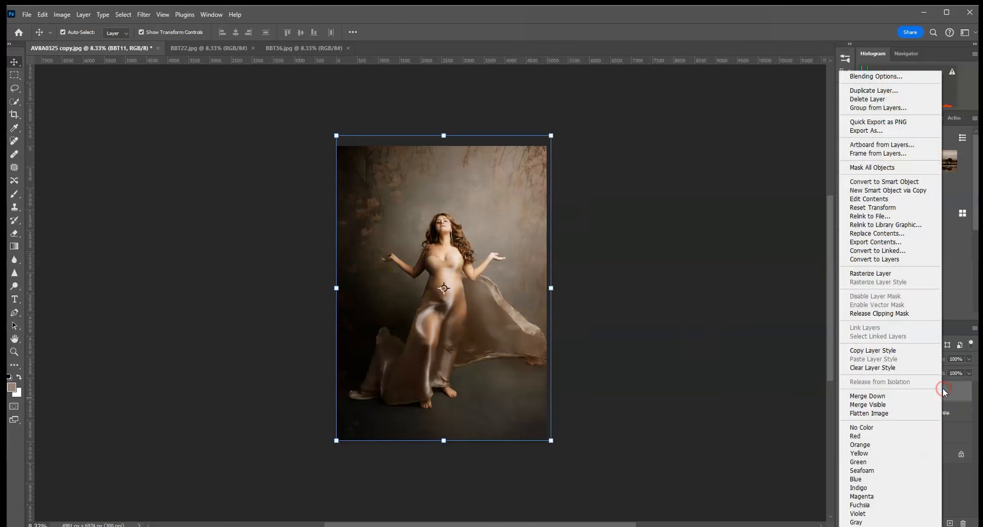
{"action": "left_click", "coordinate": [883, 232]}
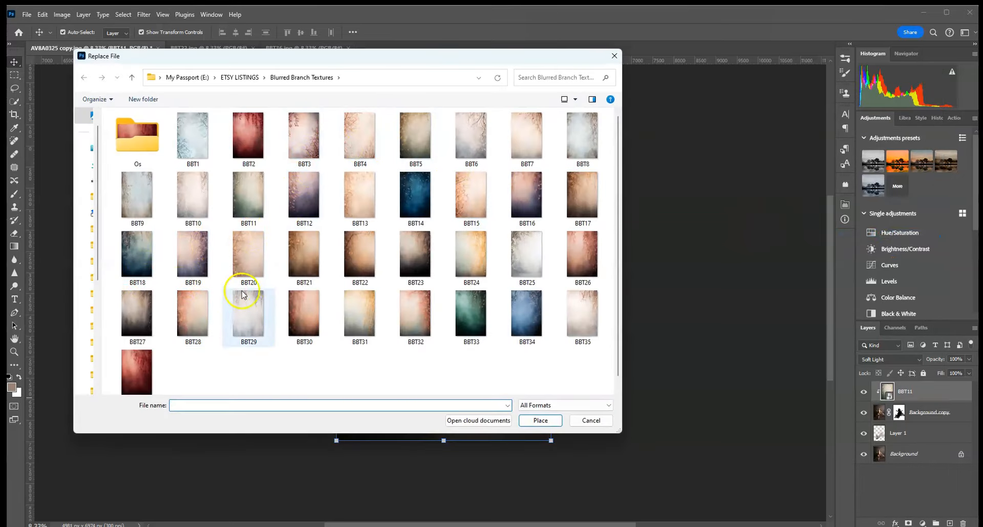
{"action": "double_click", "coordinate": [138, 262]}
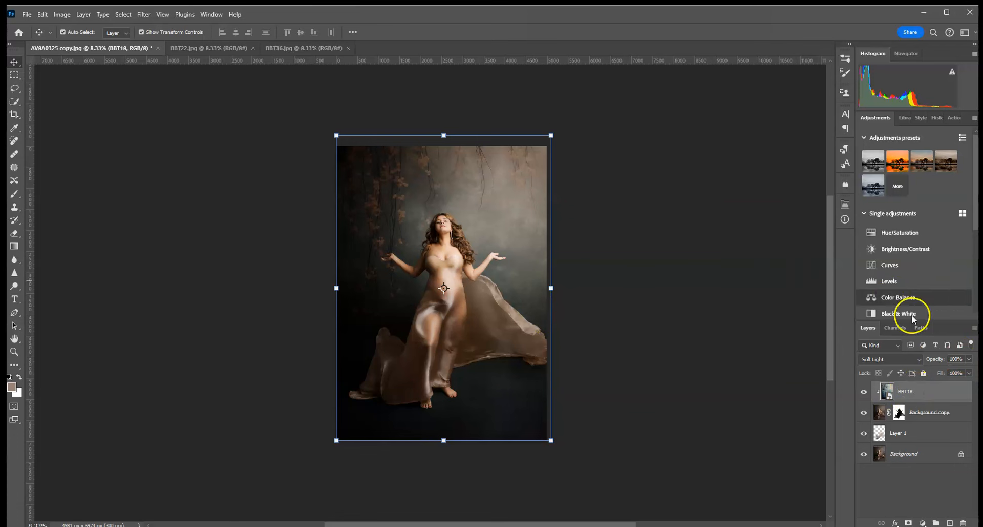
Set the BBT18 layer to Normal blending, try its opacity at about 71%, and restore it to 100%
{"action": "left_click", "coordinate": [898, 360]}
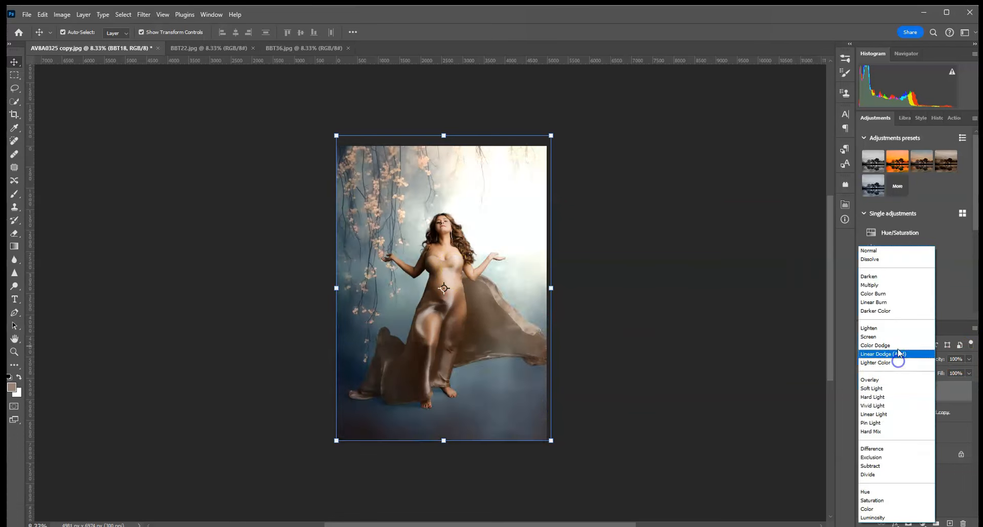
{"action": "left_click", "coordinate": [888, 255]}
{"action": "left_click", "coordinate": [969, 359]}
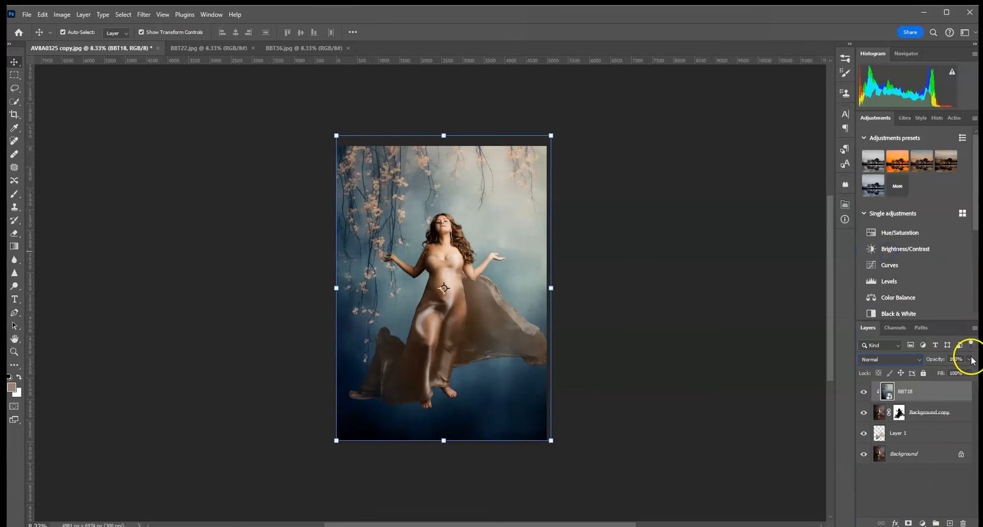
{"action": "left_click_drag", "start_coordinate": [953, 371], "coordinate": [948, 370]}
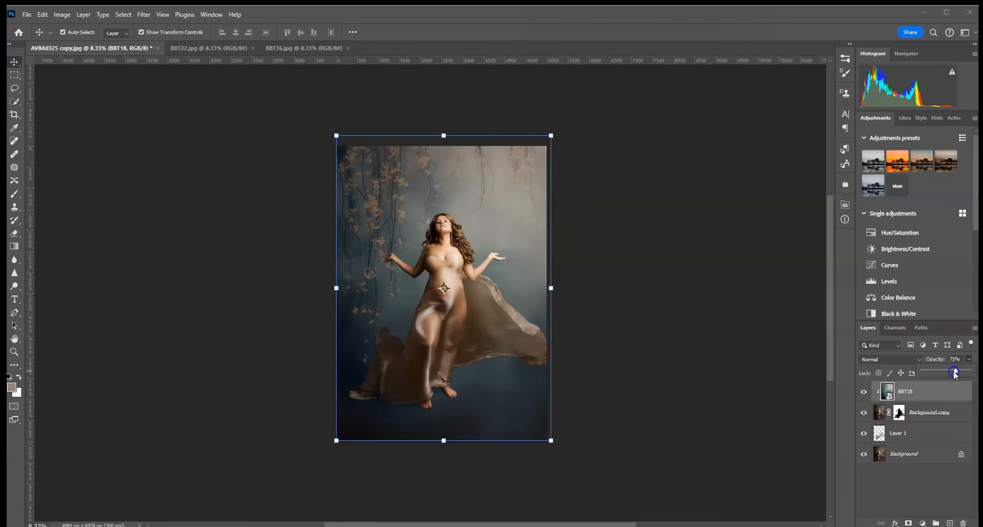
{"action": "left_click_drag", "start_coordinate": [956, 374], "coordinate": [972, 370]}
Return the BBT18 layer to Soft Light and preview the alternative blend modes without applying one
{"action": "left_click", "coordinate": [879, 358]}
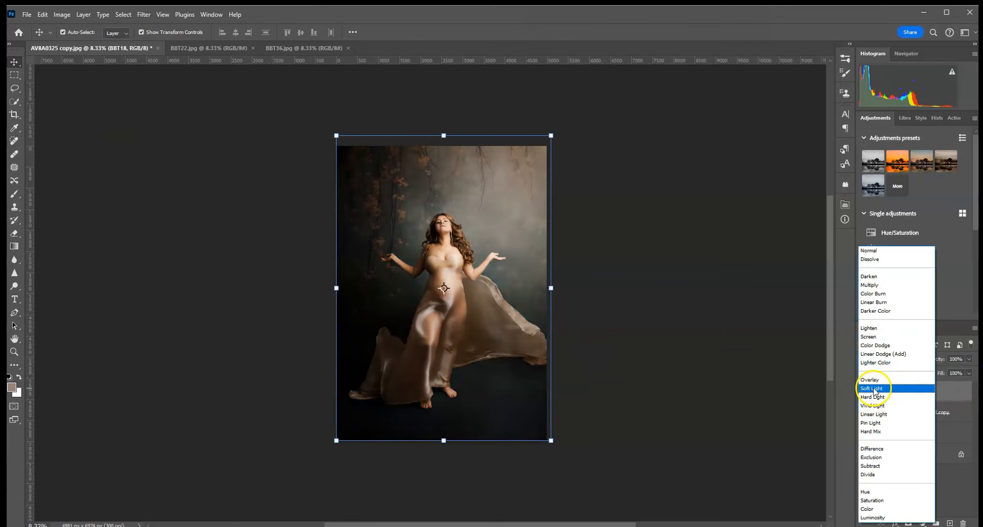
{"action": "left_click", "coordinate": [875, 389]}
{"action": "left_click", "coordinate": [876, 358]}
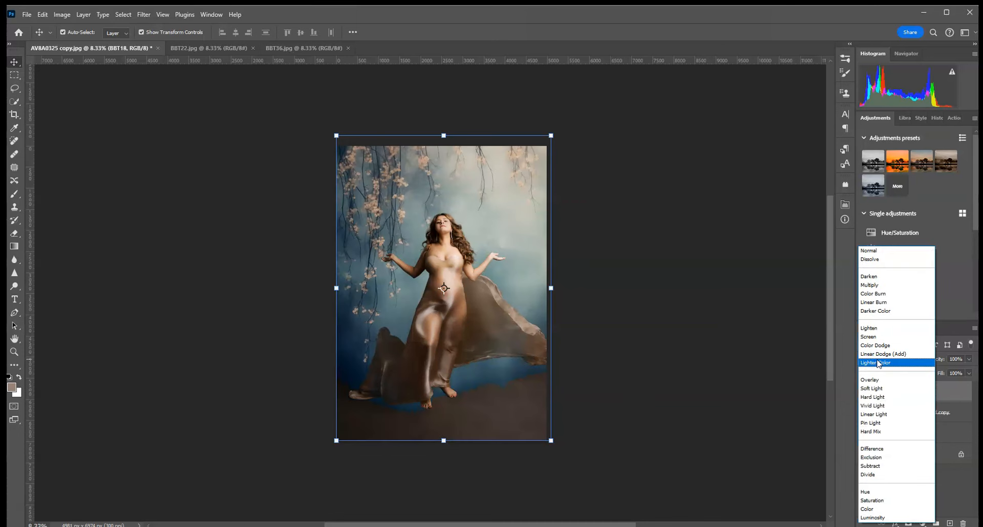
{"action": "left_click", "coordinate": [746, 274]}
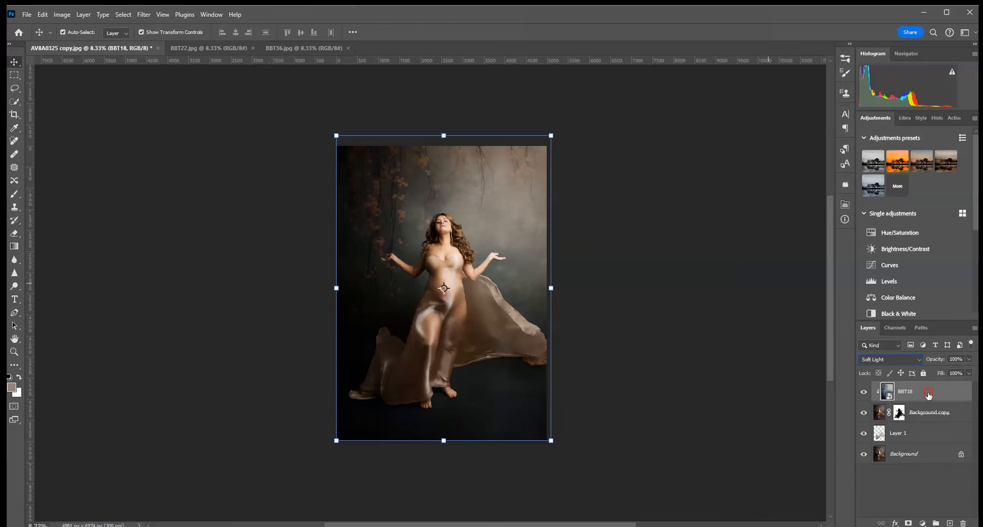
Replace the contents of the BBT18 smart object with the BBT29 texture
{"action": "right_click", "coordinate": [929, 393]}
{"action": "left_click", "coordinate": [865, 233]}
{"action": "double_click", "coordinate": [249, 313]}
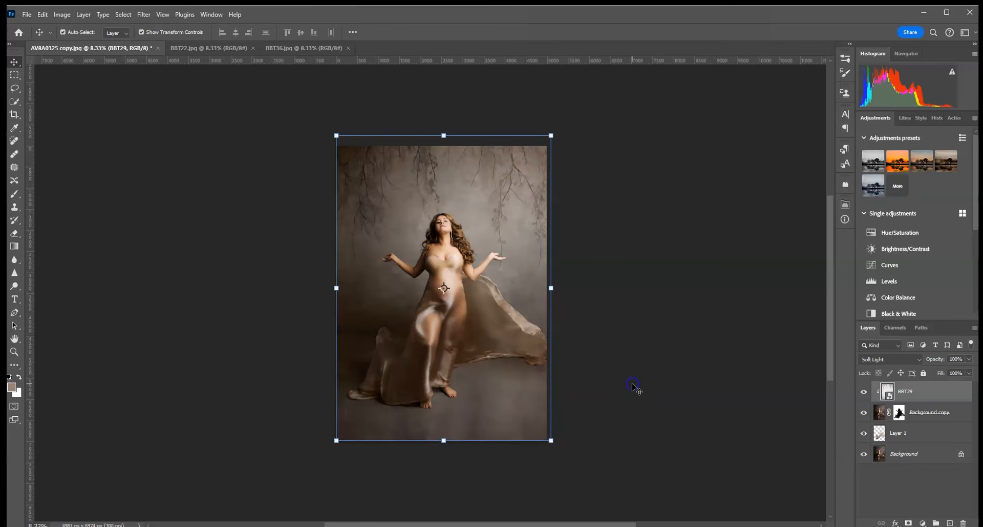
Preview blend modes such as Overlay and Multiply on the BBT29 layer, keeping Soft Light
{"action": "left_click", "coordinate": [878, 359]}
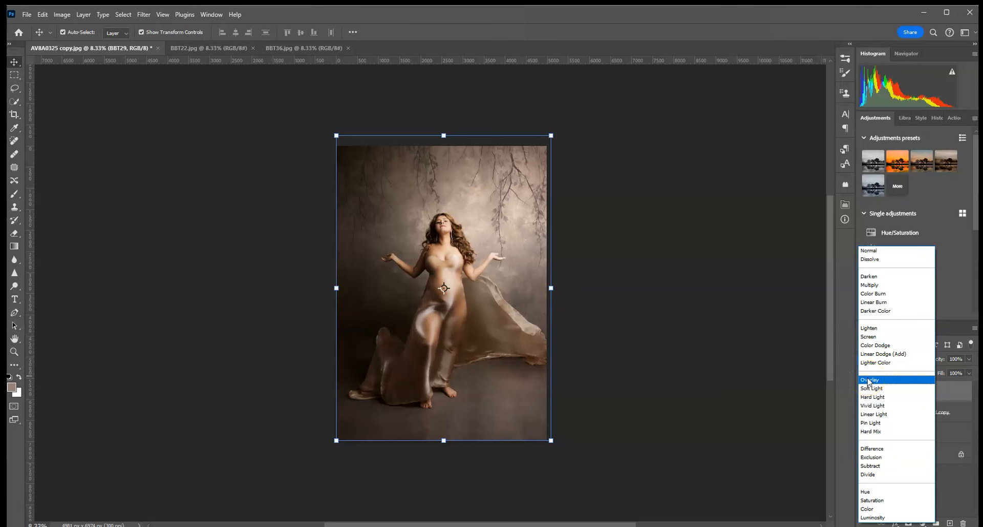
{"action": "left_click", "coordinate": [871, 388]}
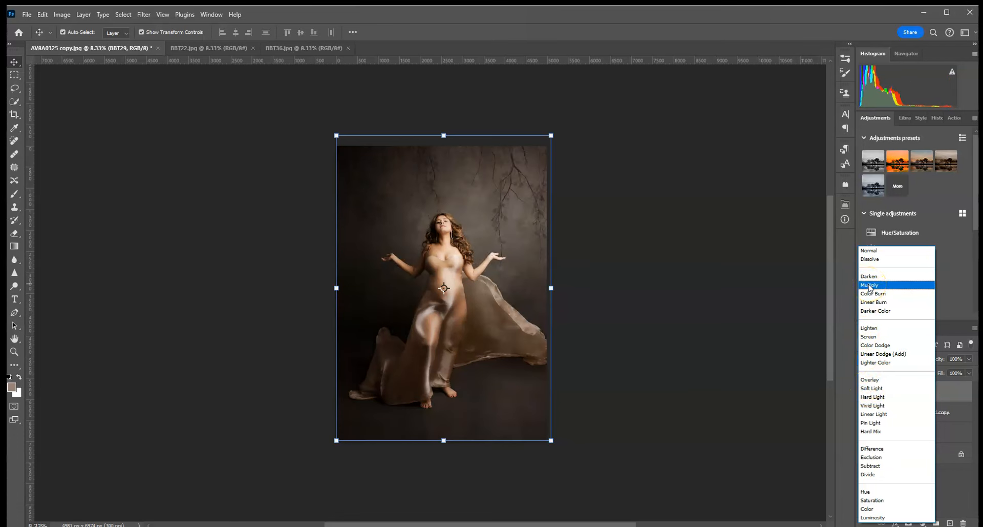
{"action": "key", "text": "Escape"}
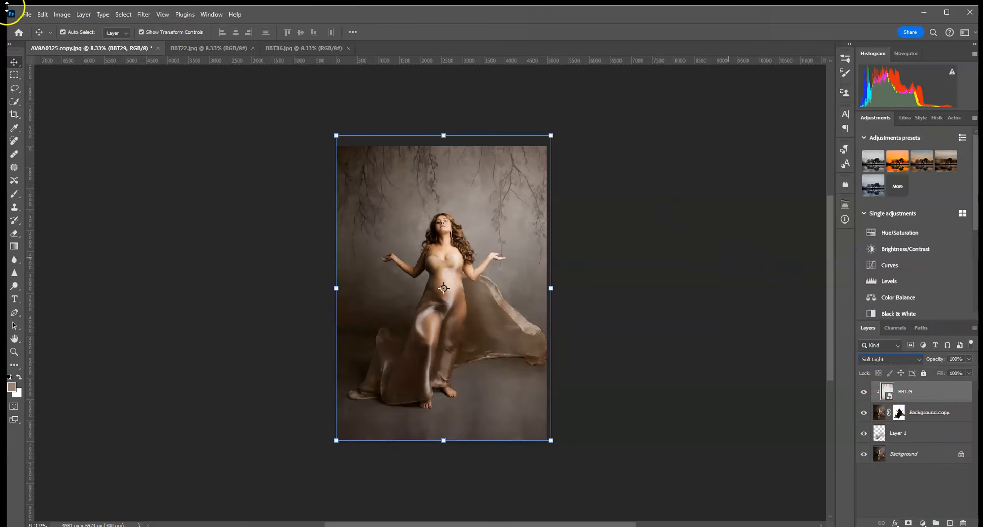
Open the green BBT33 texture from the Blurred Branch Textures folder as its own document
{"action": "left_click", "coordinate": [26, 15]}
{"action": "left_click", "coordinate": [355, 137]}
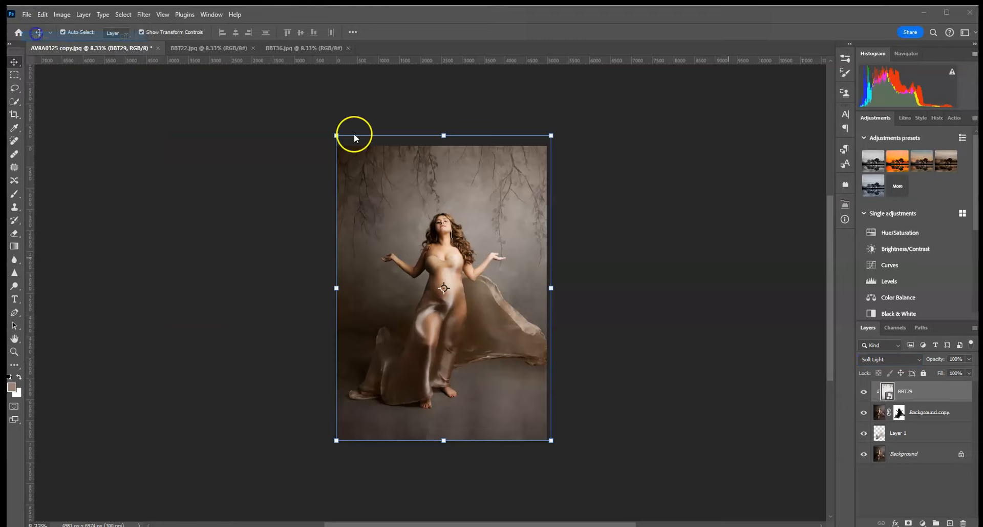
{"action": "scroll", "coordinate": [446, 288], "scroll_direction": "down", "scroll_amount": 1}
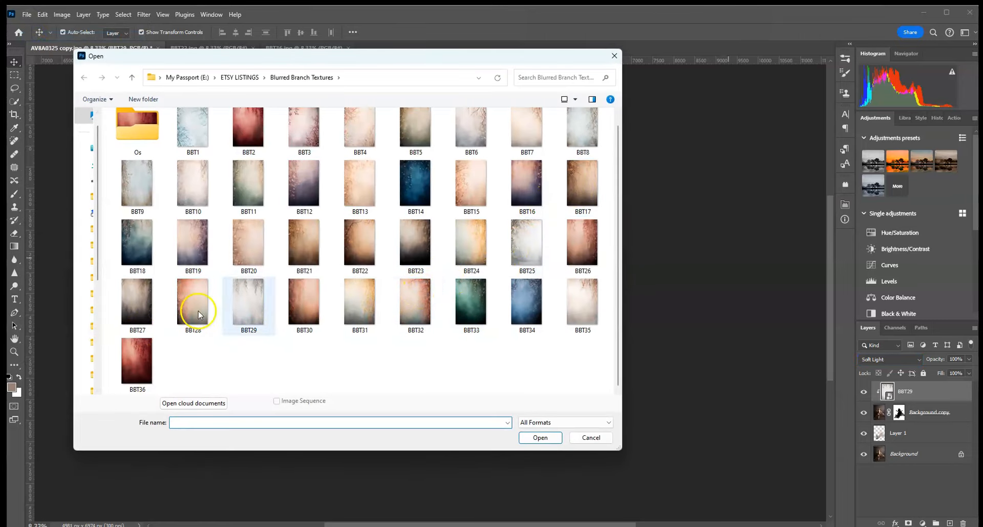
{"action": "scroll", "coordinate": [308, 308], "scroll_direction": "up", "scroll_amount": 1}
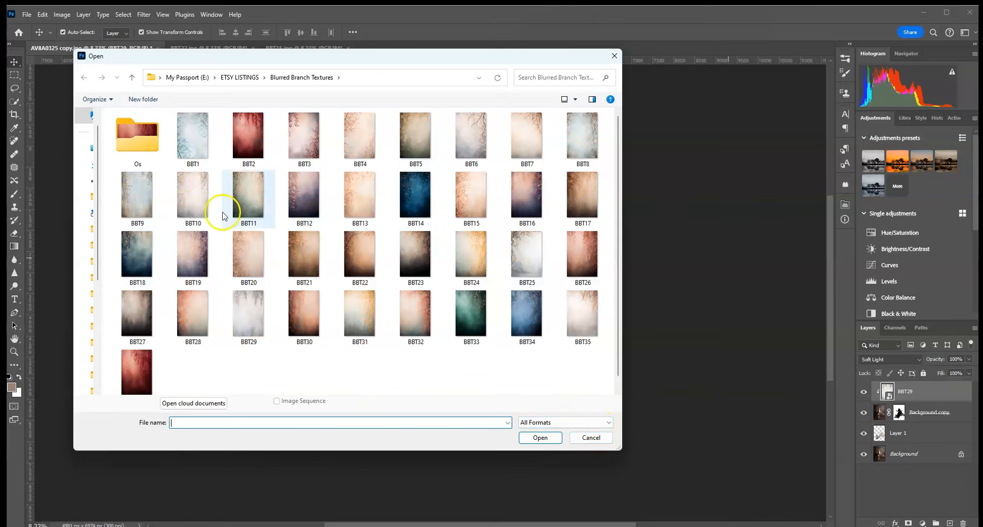
{"action": "double_click", "coordinate": [479, 318]}
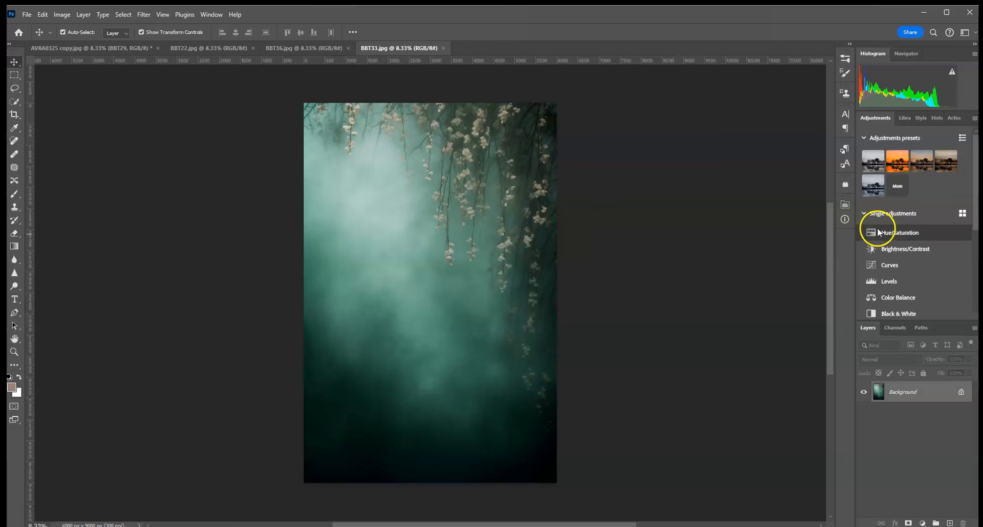
Try a Hue/Saturation adjustment with Hue at about +19 on the BBT33 texture, and delete the adjustment layer
{"action": "left_click", "coordinate": [896, 230]}
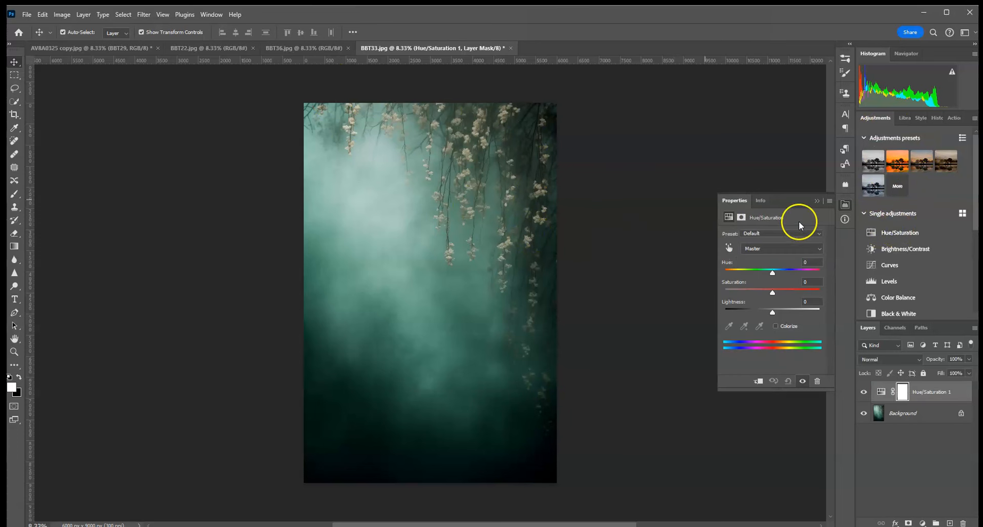
{"action": "mouse_move", "coordinate": [773, 272]}
{"action": "left_mouse_down"}
{"action": "mouse_move", "coordinate": [813, 281]}
{"action": "mouse_move", "coordinate": [752, 277]}
{"action": "mouse_move", "coordinate": [780, 281]}
{"action": "left_mouse_up"}
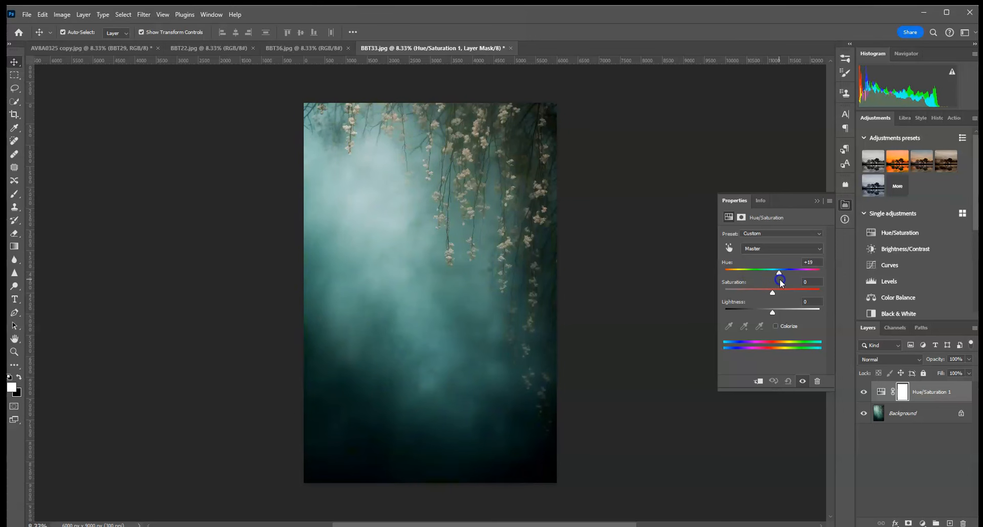
{"action": "left_click_drag", "start_coordinate": [950, 393], "coordinate": [963, 523]}
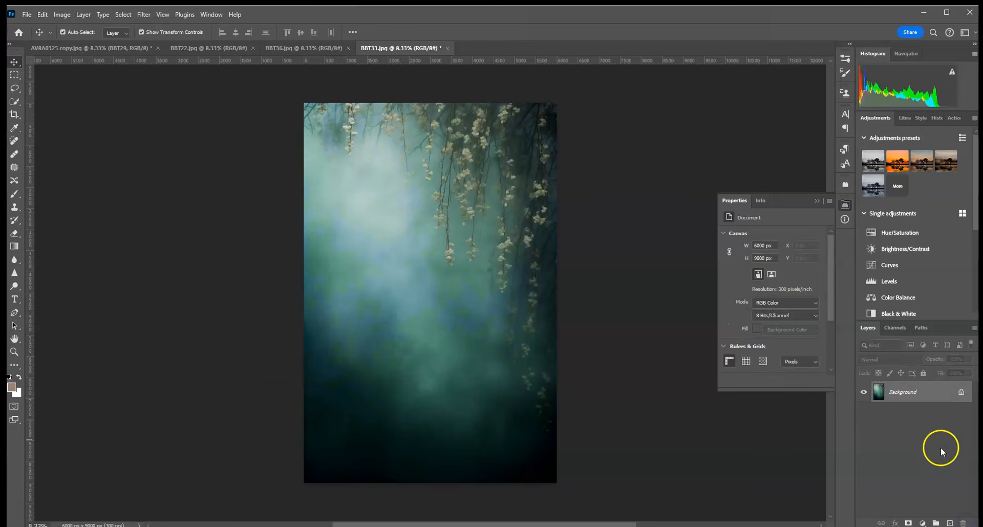
Add a Selective Color adjustment to BBT33 and set Greens to Cyan +14, Magenta -54 and Yellow -24
{"action": "left_click", "coordinate": [922, 522]}
{"action": "left_click", "coordinate": [922, 516]}
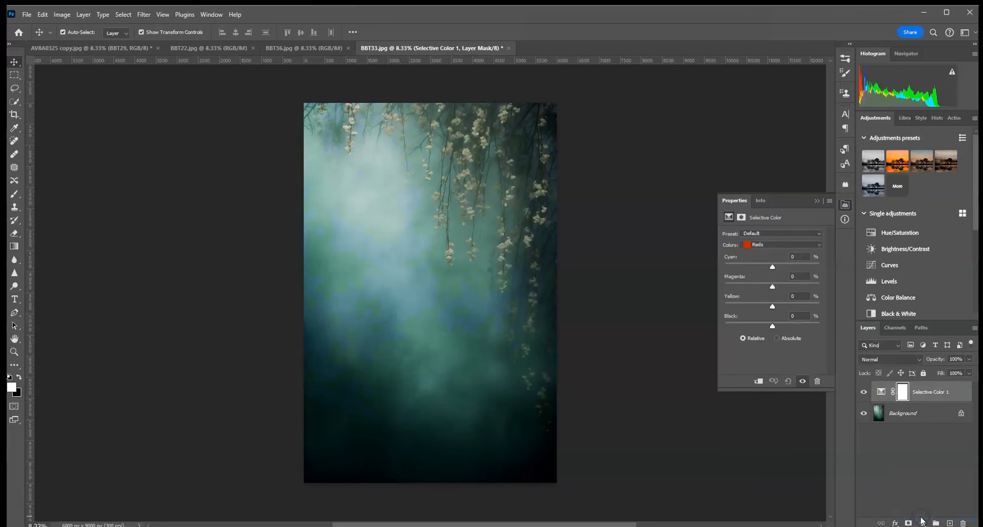
{"action": "left_click", "coordinate": [755, 244]}
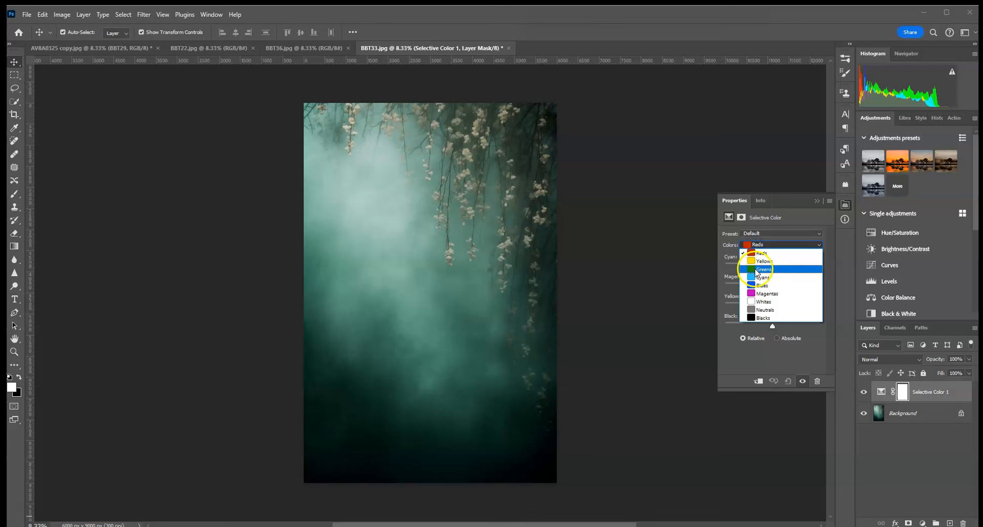
{"action": "left_click", "coordinate": [757, 270]}
{"action": "left_click_drag", "start_coordinate": [773, 263], "coordinate": [745, 265]}
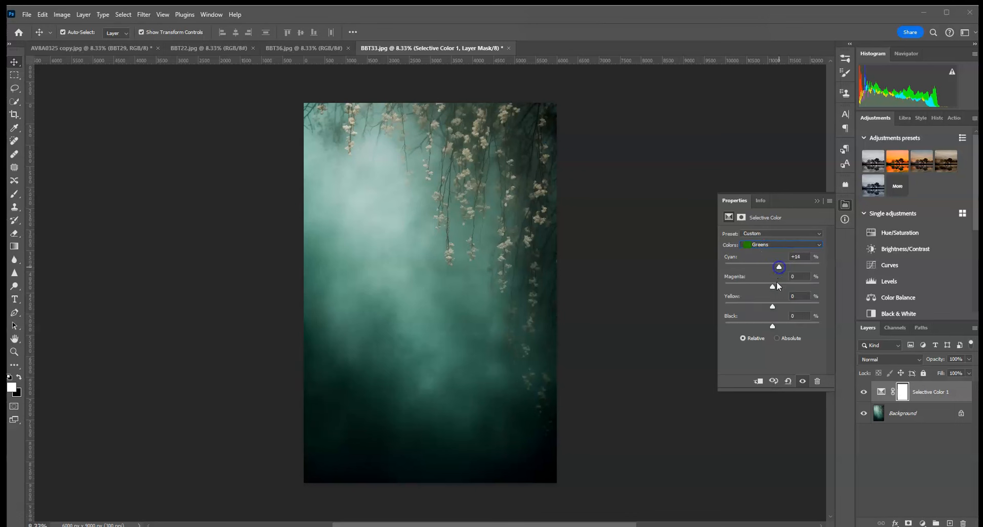
{"action": "mouse_move", "coordinate": [785, 286]}
{"action": "left_mouse_down"}
{"action": "mouse_move", "coordinate": [752, 283]}
{"action": "mouse_move", "coordinate": [799, 286]}
{"action": "left_mouse_up"}
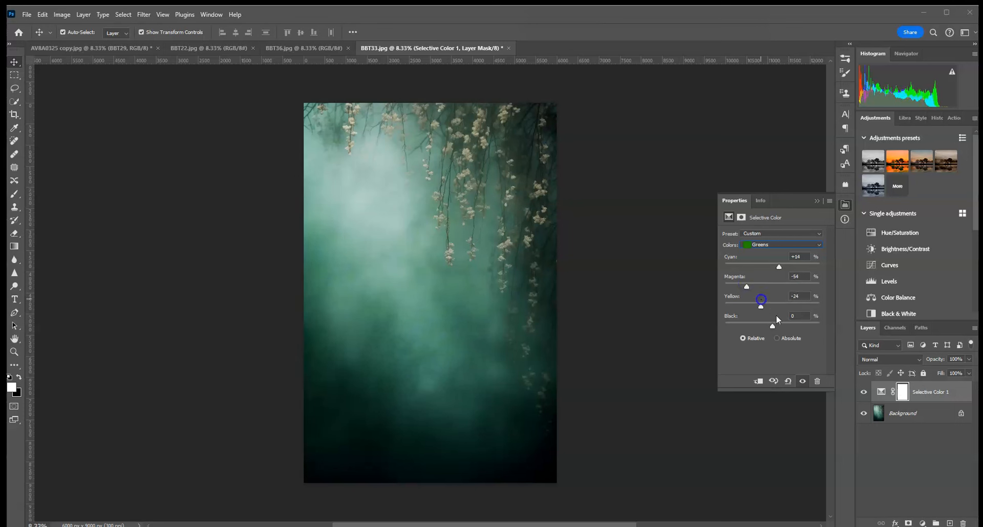
Set Magenta to about -53 for the Cyans in the Selective Color adjustment and collapse its properties
{"action": "left_click", "coordinate": [774, 245]}
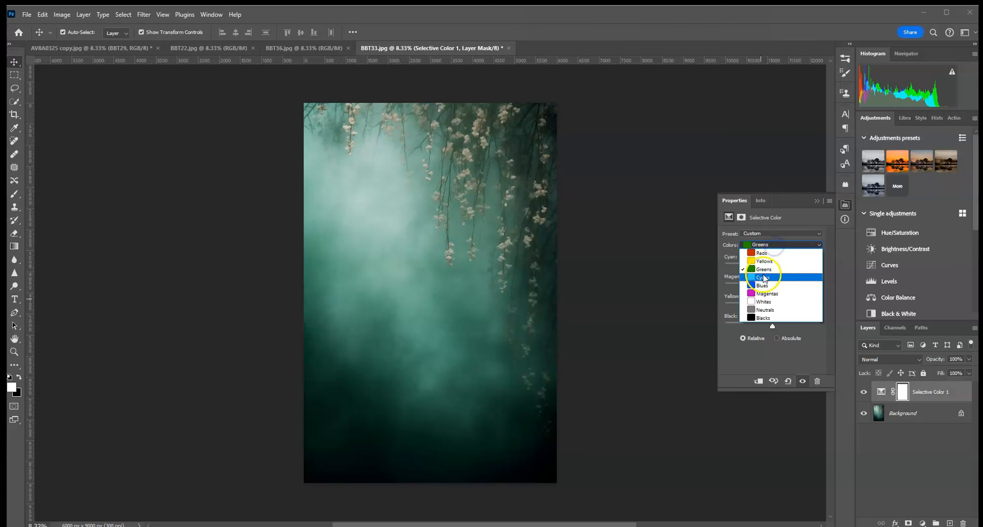
{"action": "left_click", "coordinate": [763, 275]}
{"action": "left_click_drag", "start_coordinate": [779, 289], "coordinate": [757, 290]}
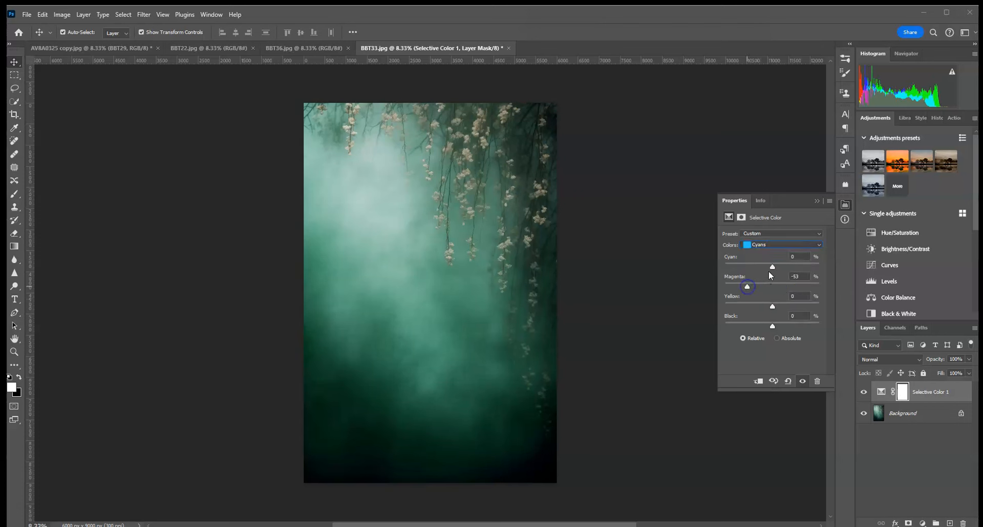
{"action": "left_click", "coordinate": [816, 200]}
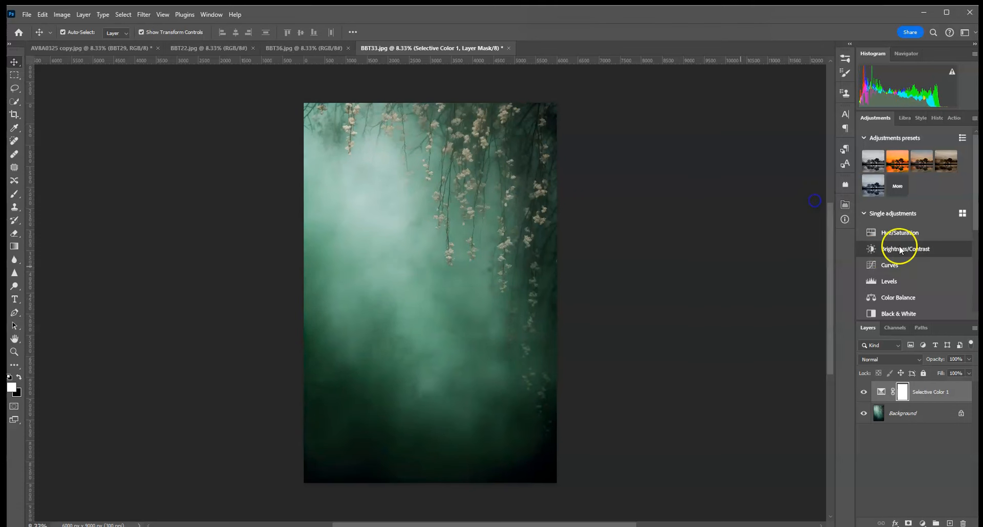
Look through the open texture documents and return to the AV8A0325 copy.jpg portrait
{"action": "left_click", "coordinate": [303, 46]}
{"action": "left_click", "coordinate": [174, 49]}
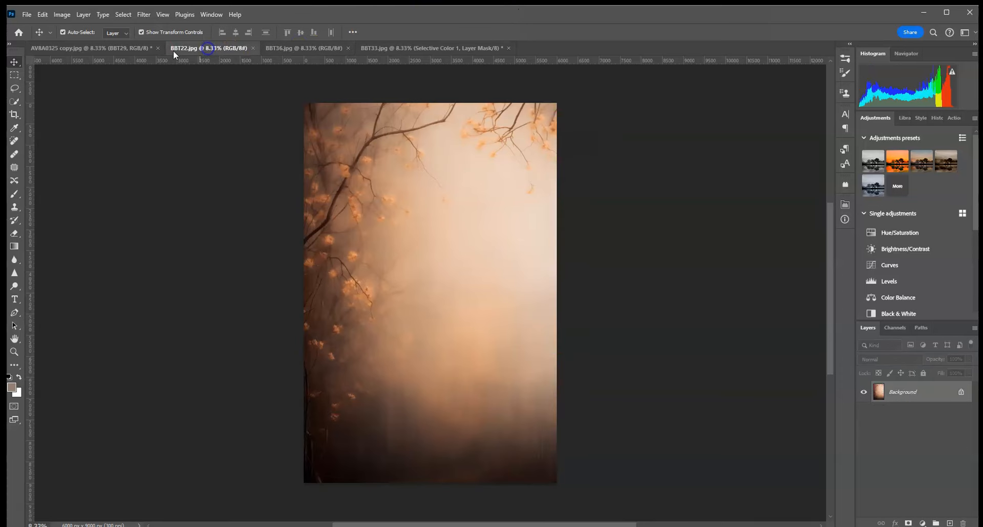
{"action": "left_click", "coordinate": [167, 49]}
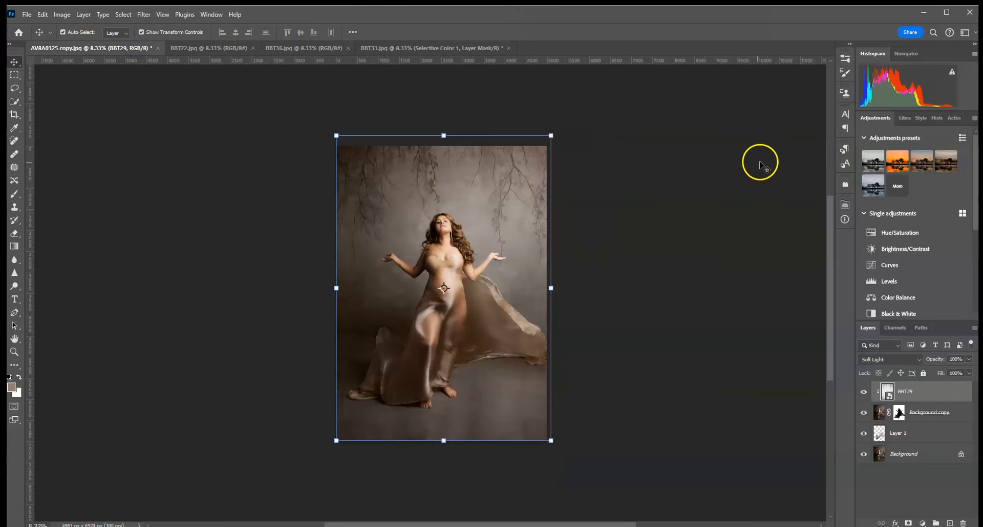